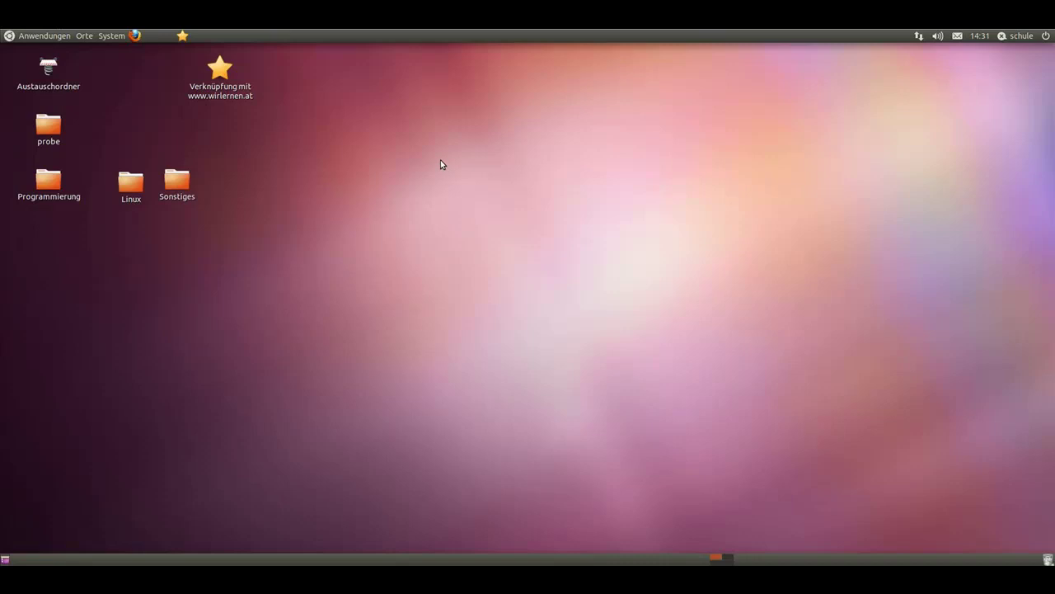
pyautogui.rightClick(388, 176)
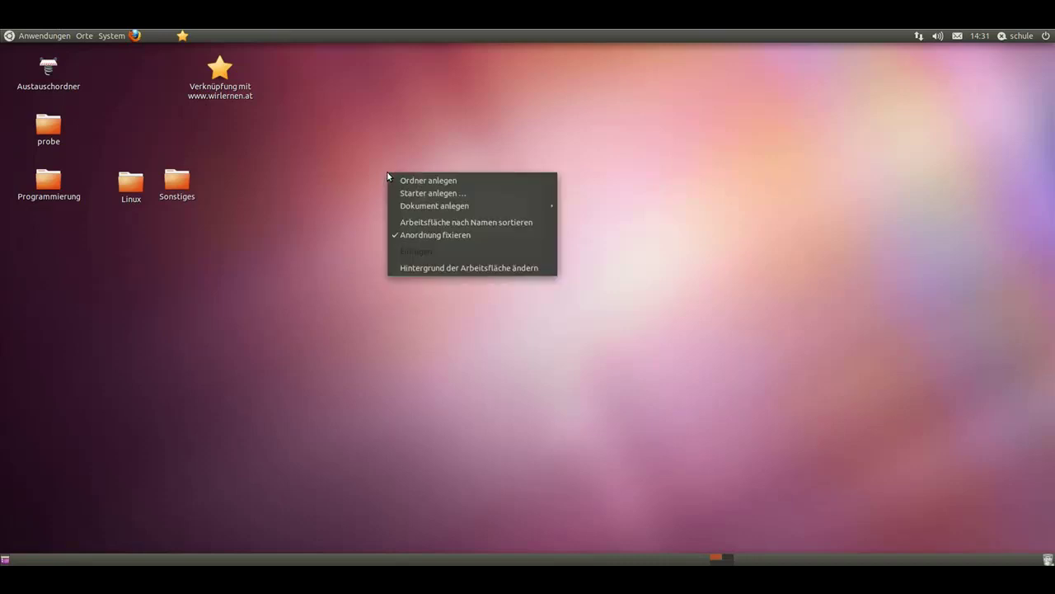
pyautogui.click(357, 174)
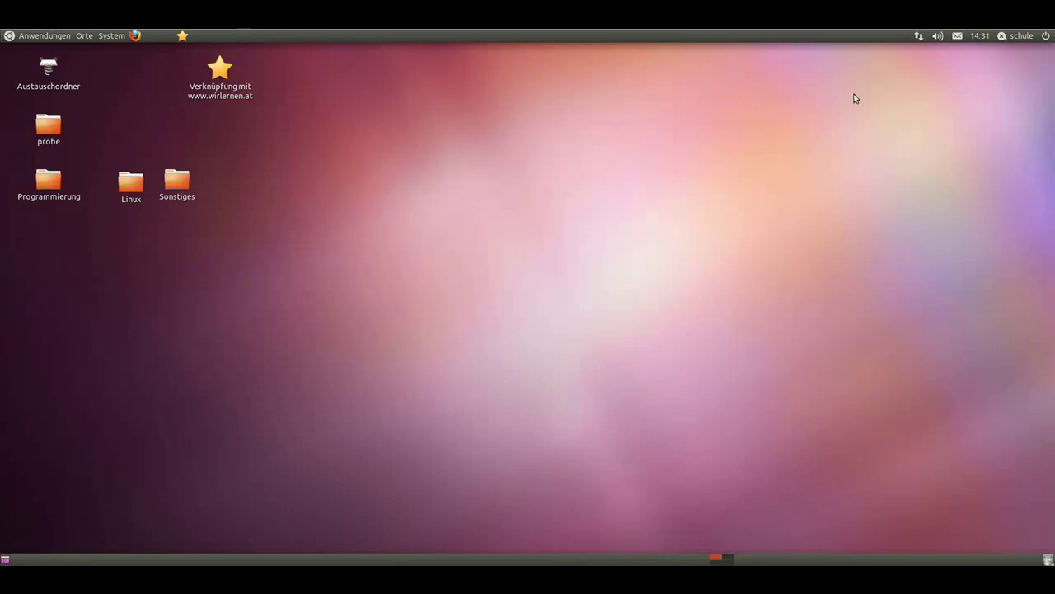
# Lock the screen and unlock the session again by entering the account password.
pyautogui.click(1046, 36)
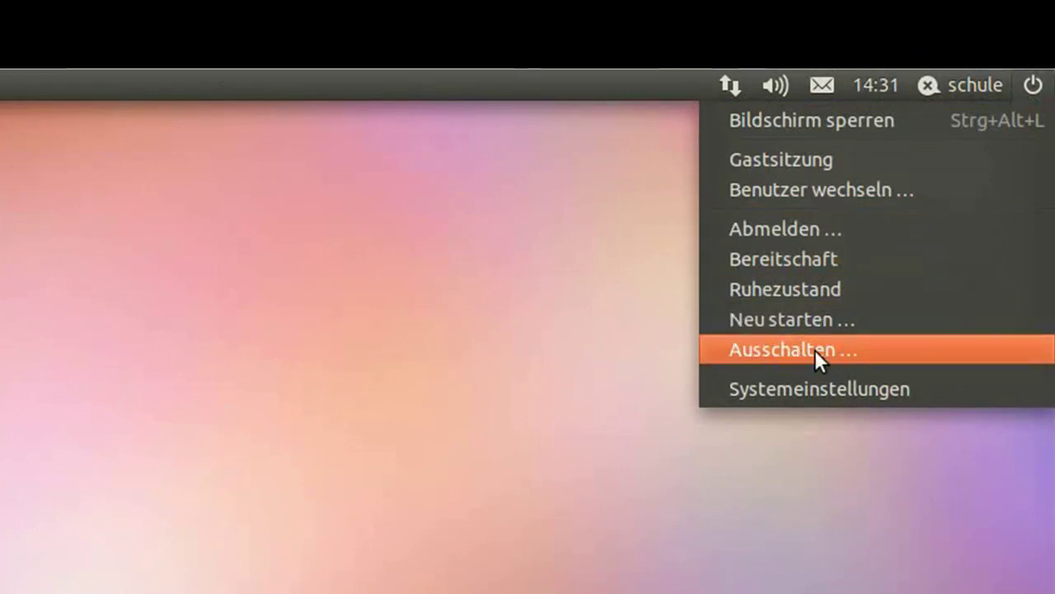
pyautogui.click(846, 119)
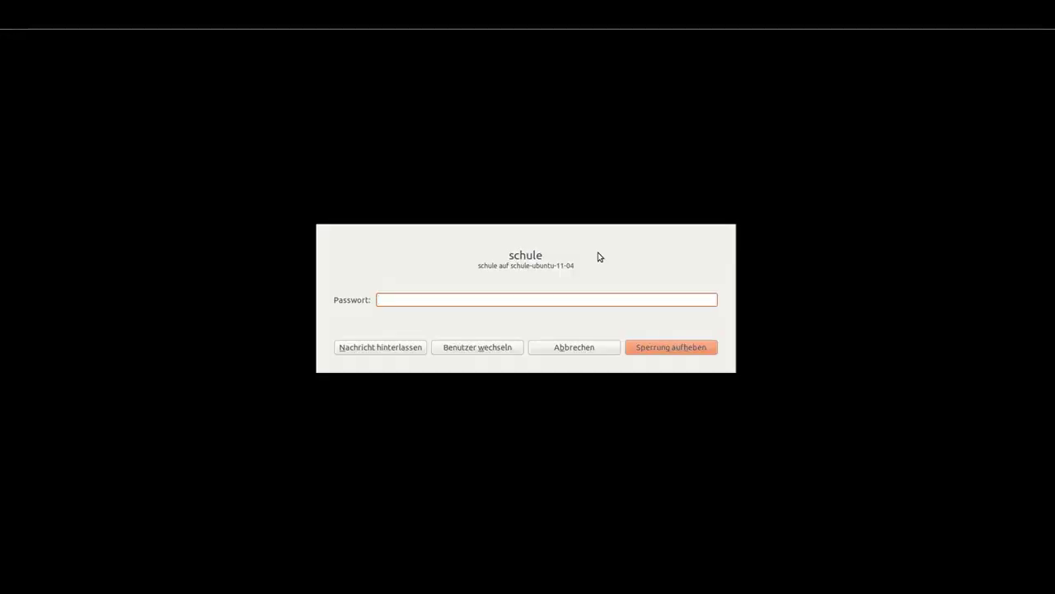
pyautogui.write('••••••')
pyautogui.click(656, 350)
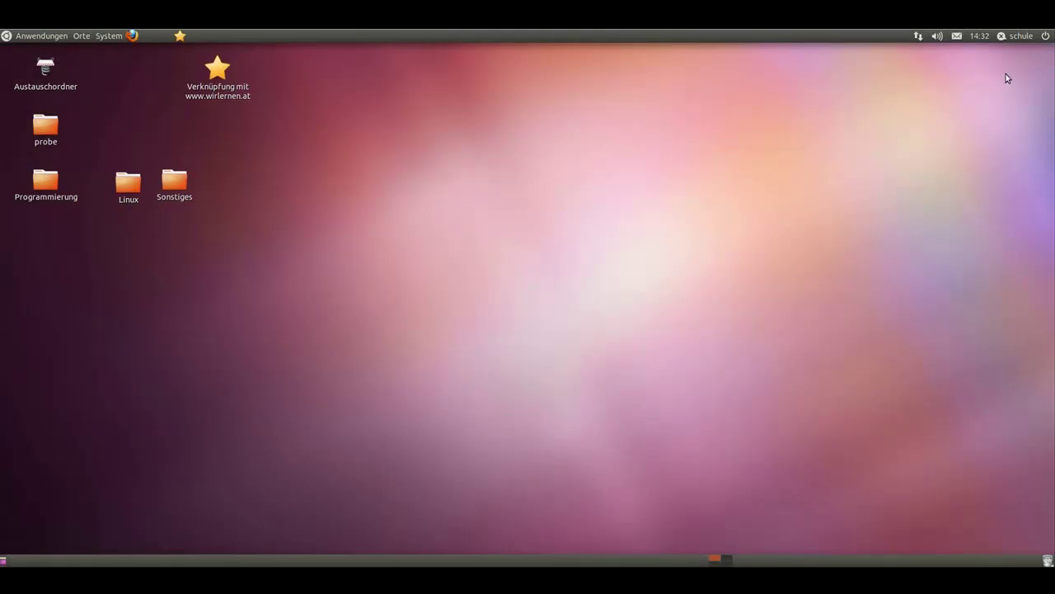
# Open the system settings and look through the tools in the control center, from the Persönlich group down to Sonstige.
pyautogui.click(1048, 37)
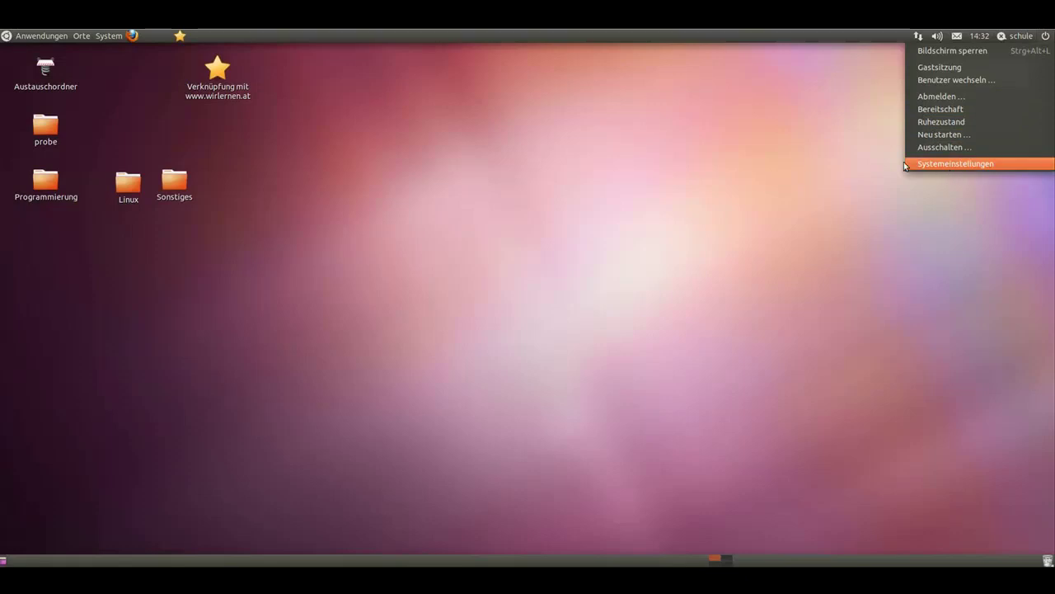
pyautogui.click(963, 165)
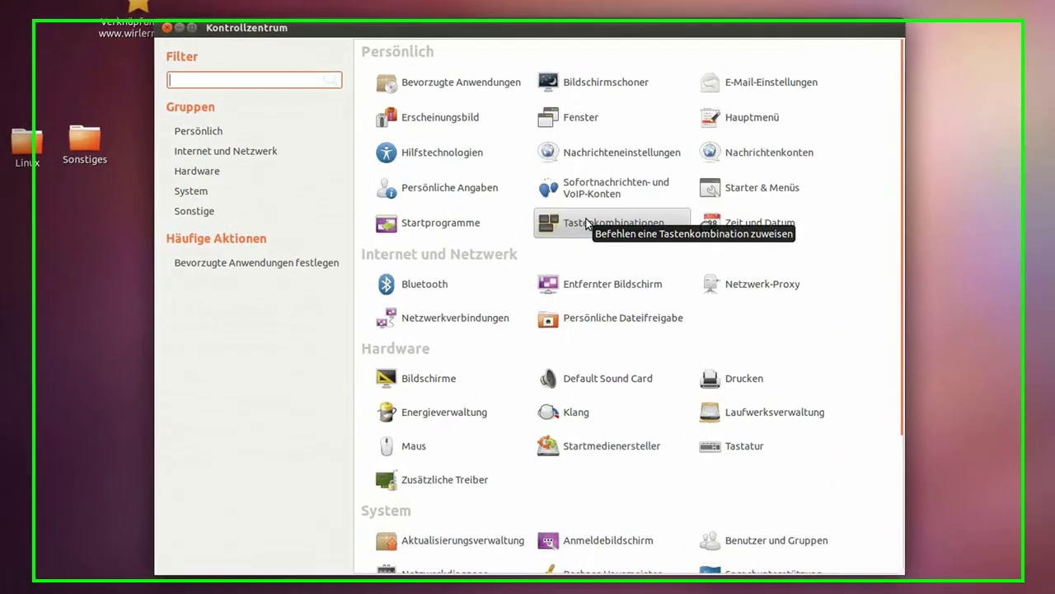
pyautogui.scroll(-3, 576, 248)
pyautogui.scroll(-2, 589, 208)
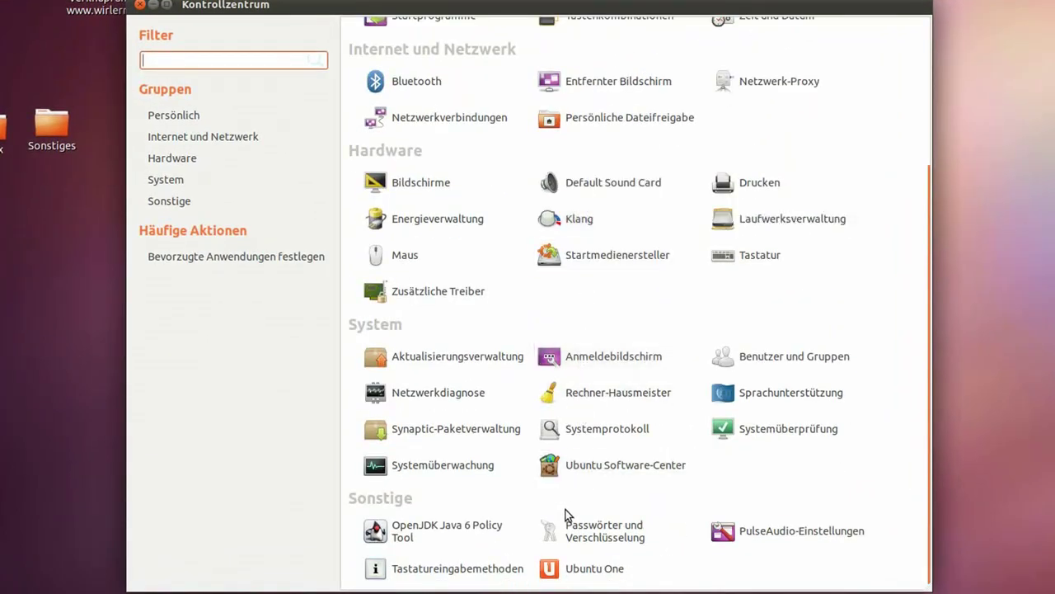
pyautogui.scroll(5, 566, 510)
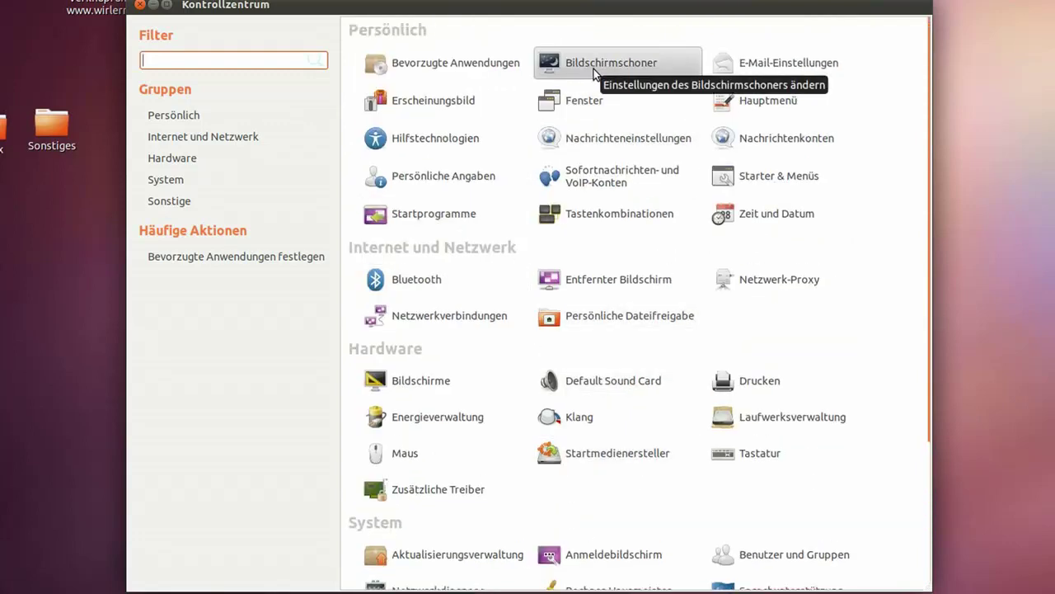
pyautogui.scroll(-1, 560, 157)
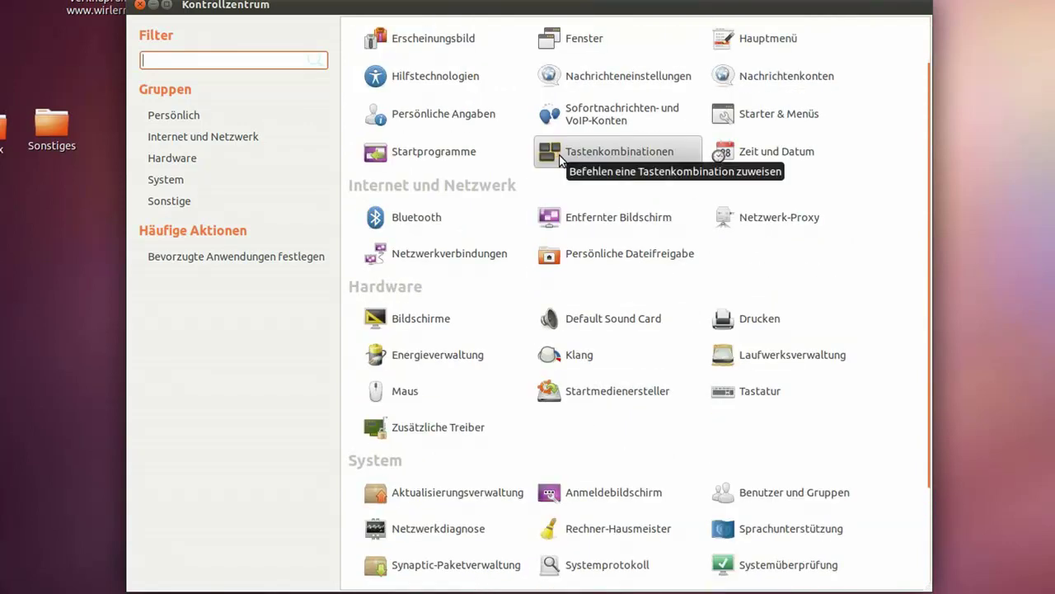
pyautogui.scroll(-1, 560, 158)
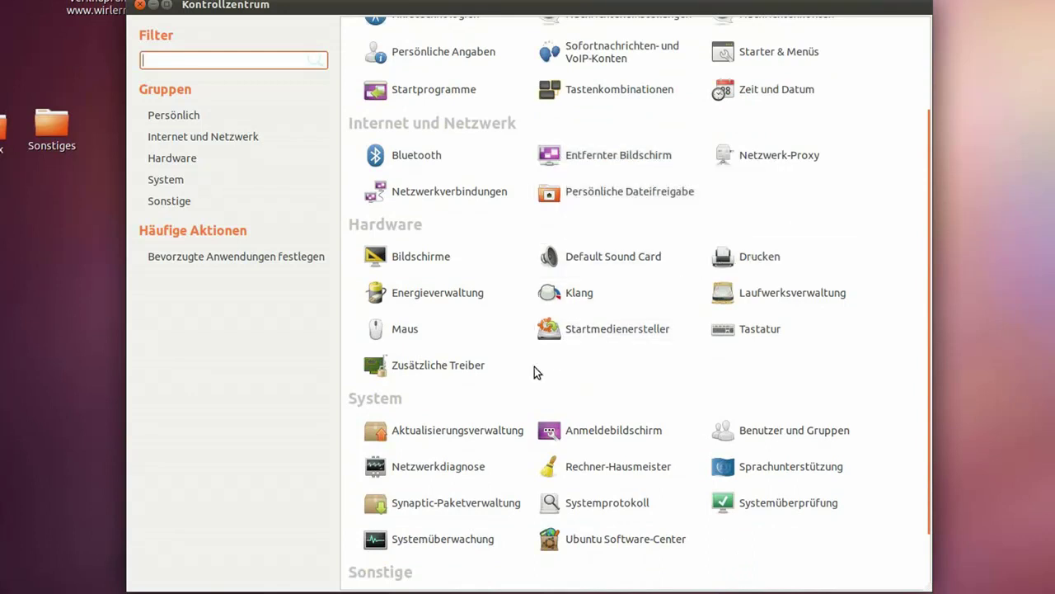
pyautogui.scroll(-1, 399, 446)
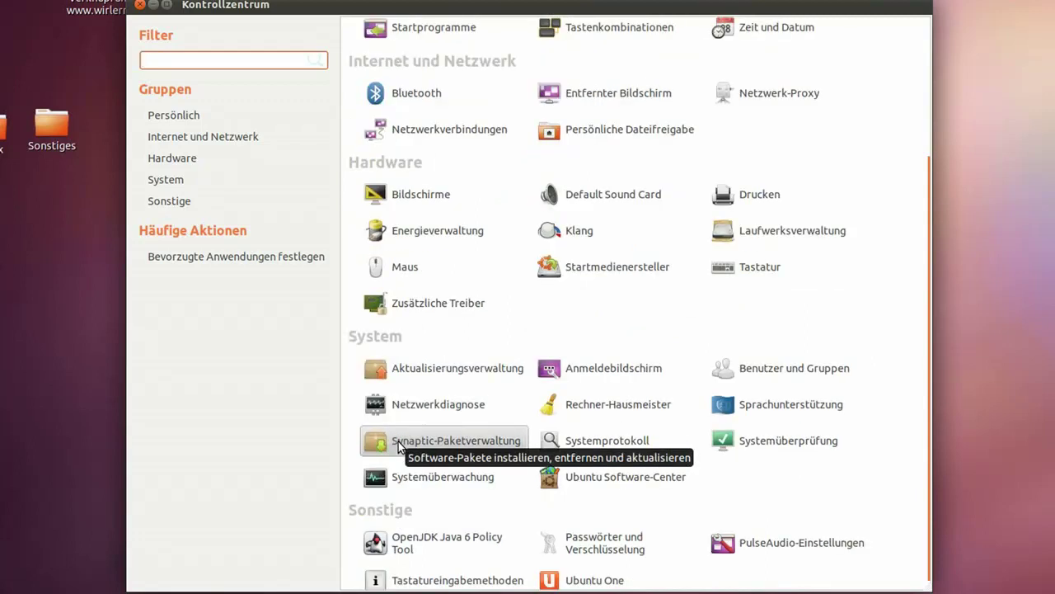
# Open the Aktualisierungsverwaltung to check the system's update status, and close it again.
pyautogui.click(414, 377)
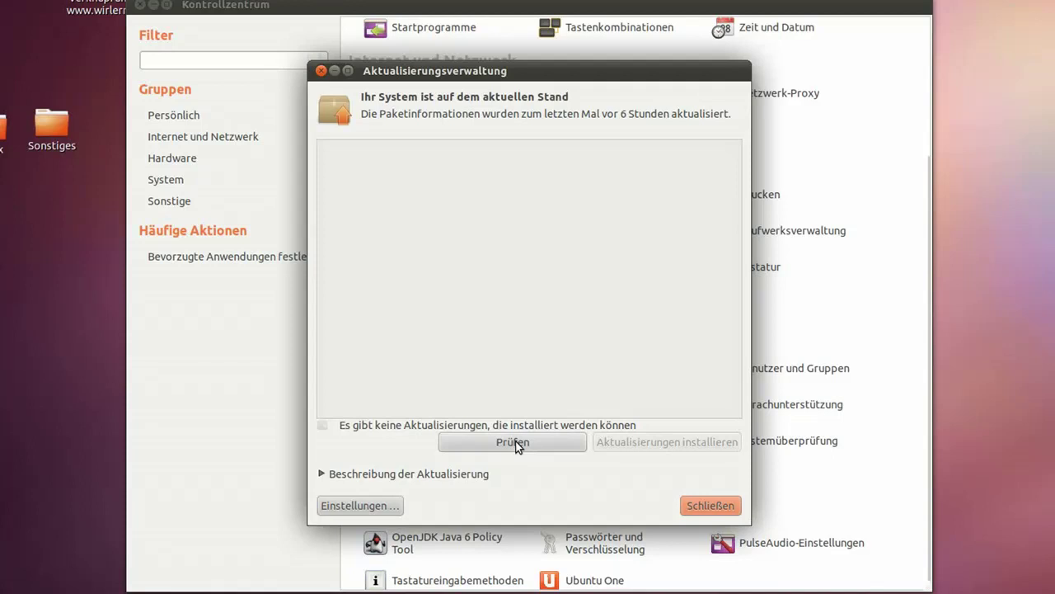
pyautogui.click(708, 505)
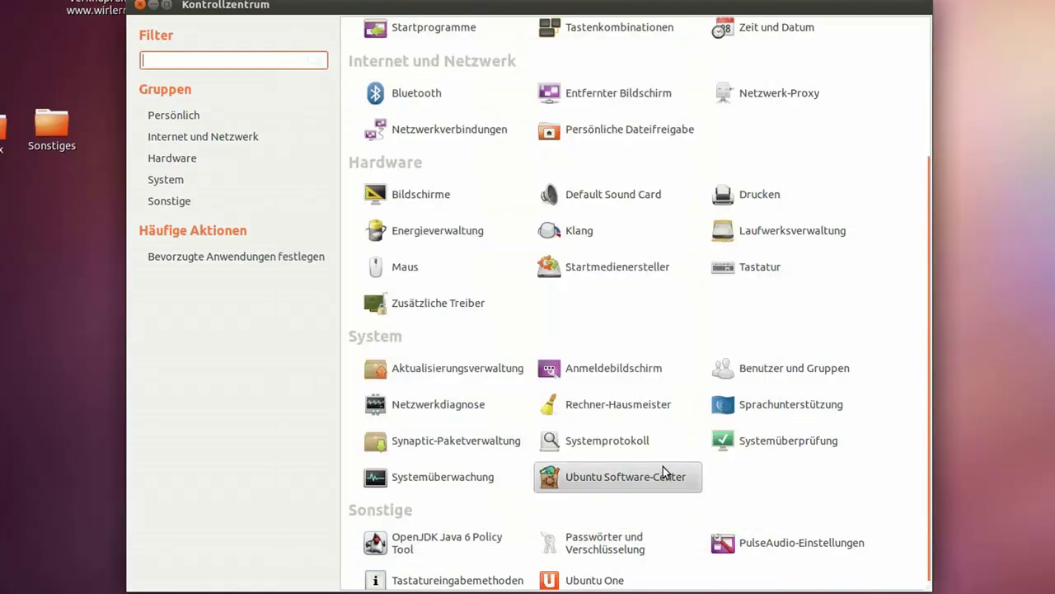
# Review the system, process, resource and file system information in the Systemüberwachung, and close it along with the control center.
pyautogui.scroll(-1, 582, 446)
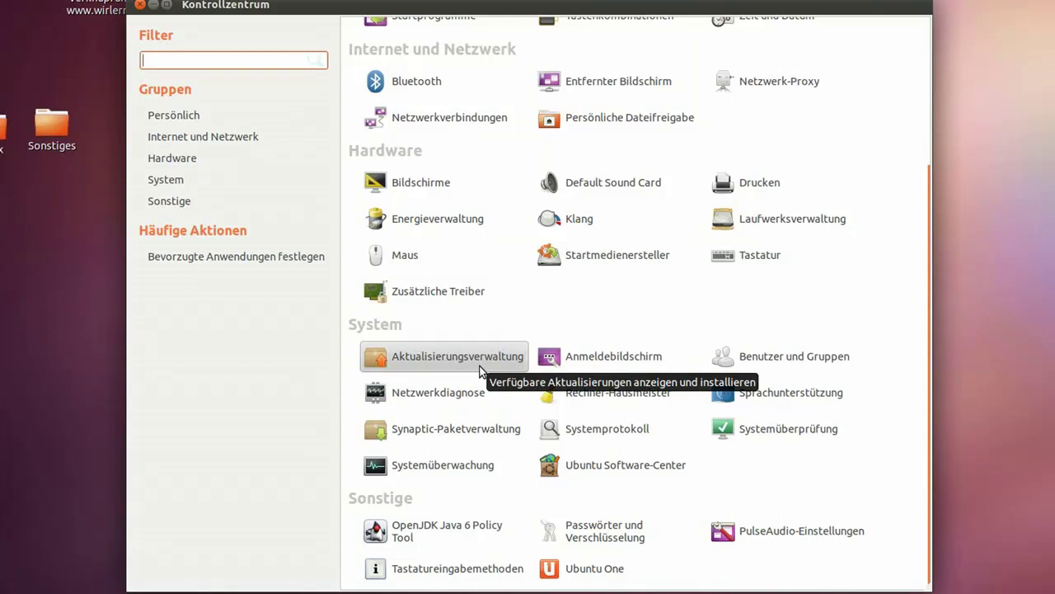
pyautogui.scroll(1, 479, 371)
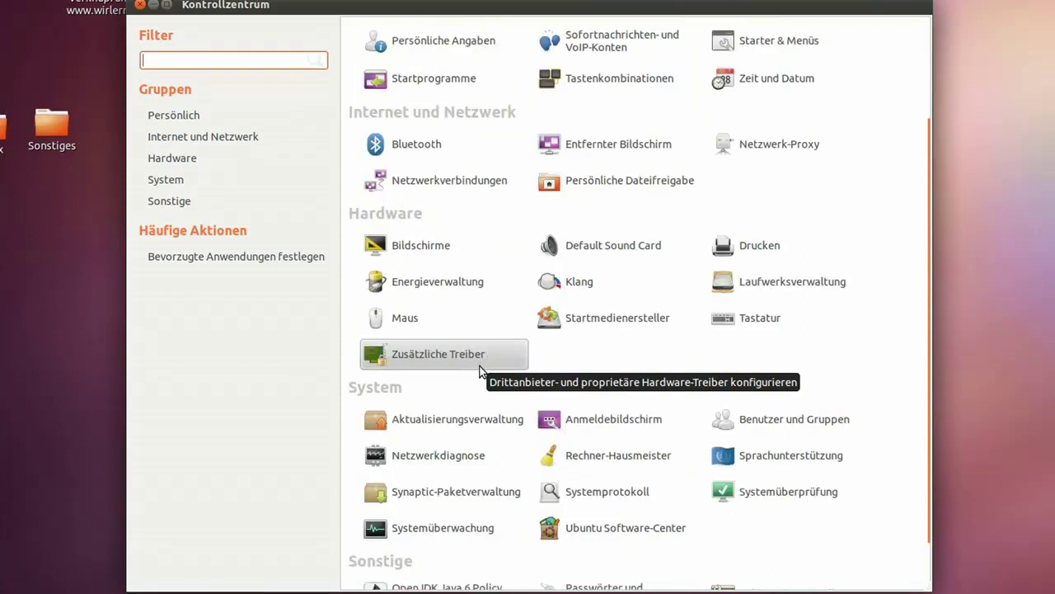
pyautogui.scroll(-1, 479, 370)
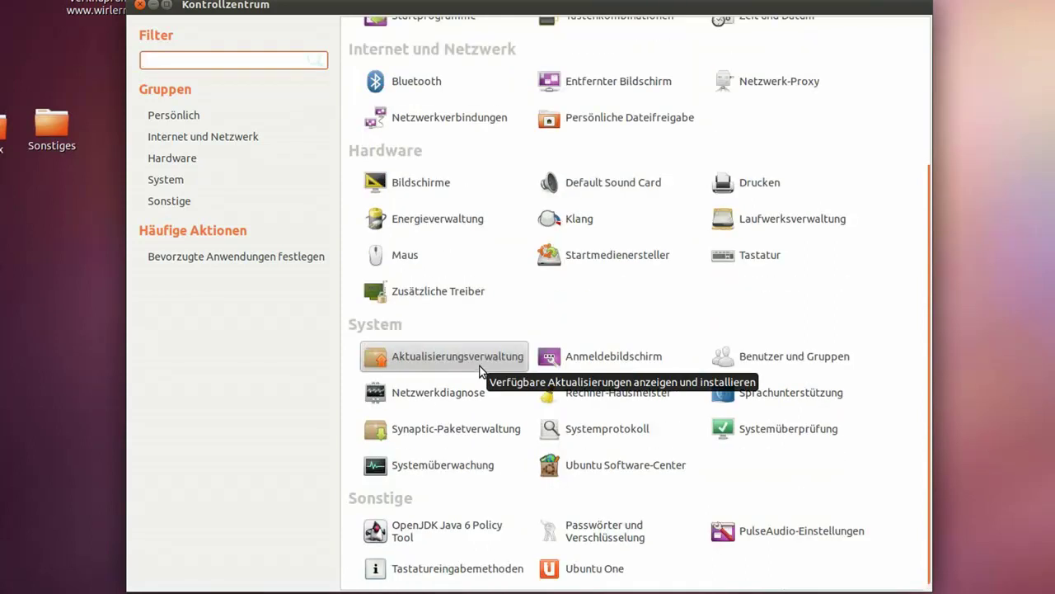
pyautogui.click(390, 467)
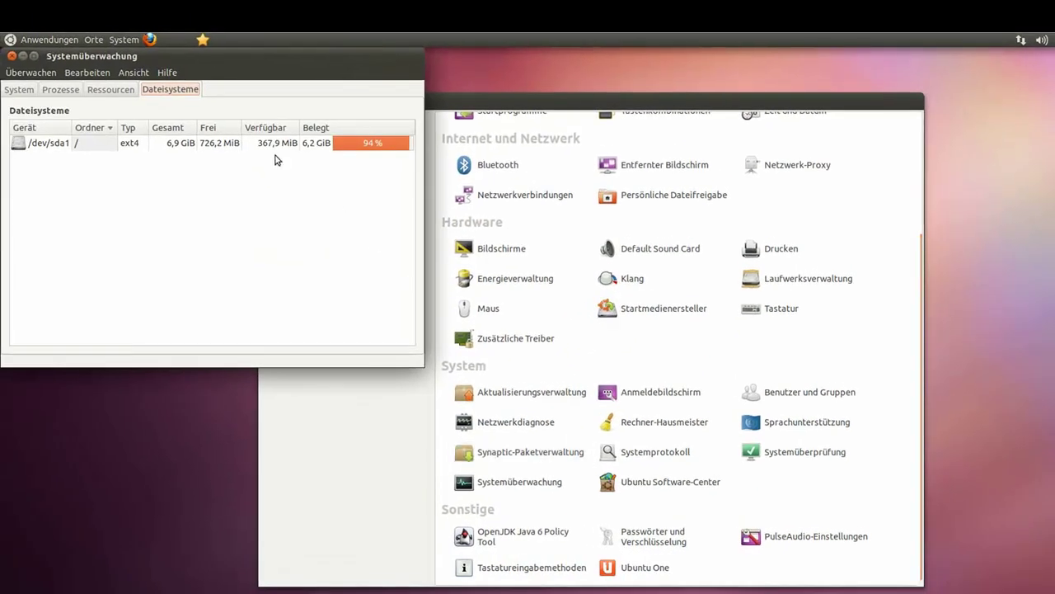
pyautogui.moveTo(245, 61); pyautogui.dragTo(366, 70)
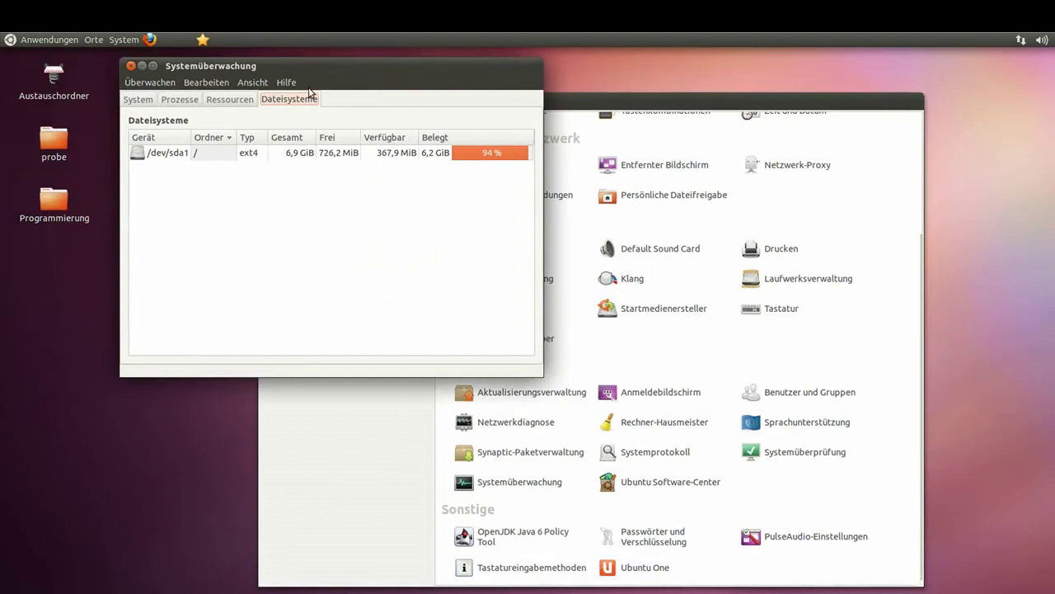
pyautogui.click(141, 99)
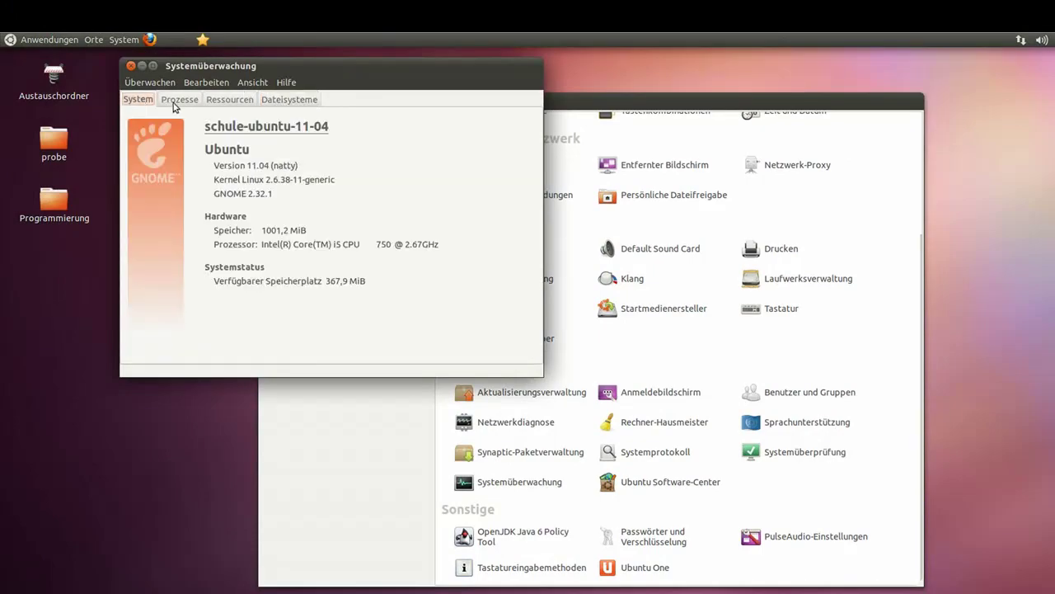
pyautogui.click(177, 100)
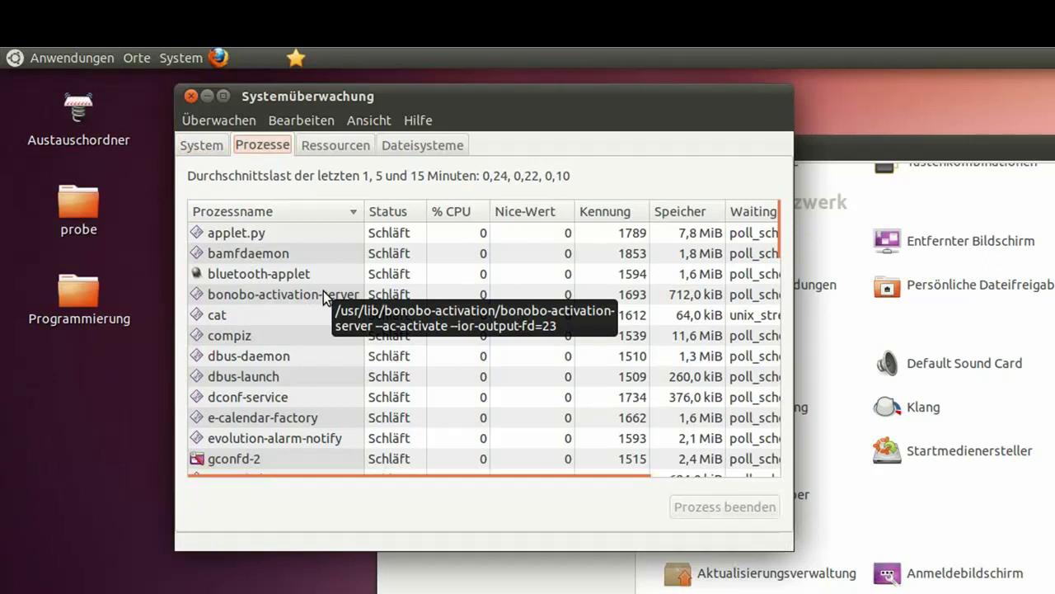
pyautogui.click(322, 147)
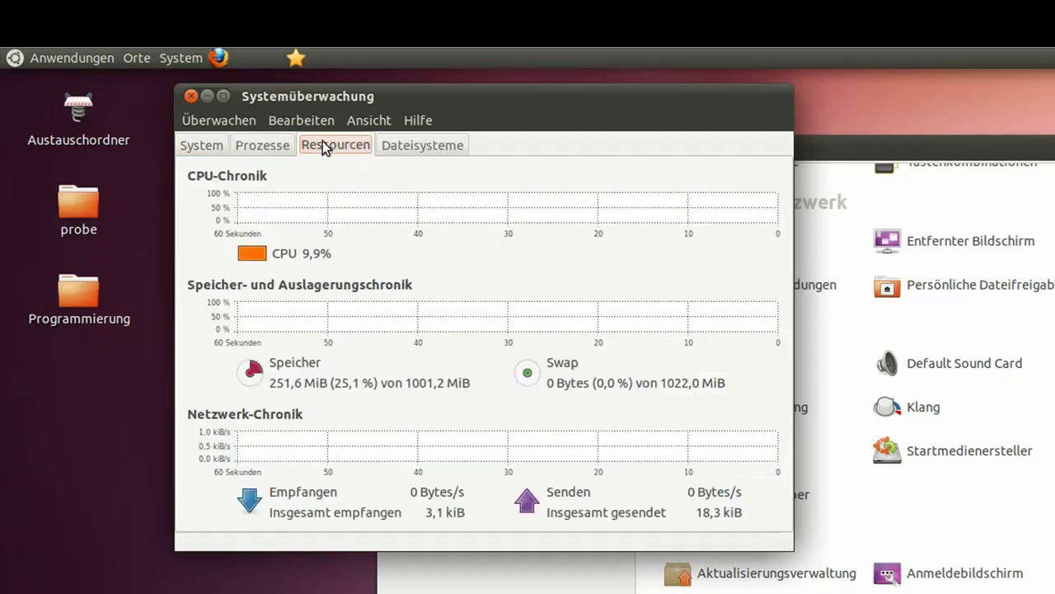
pyautogui.click(403, 147)
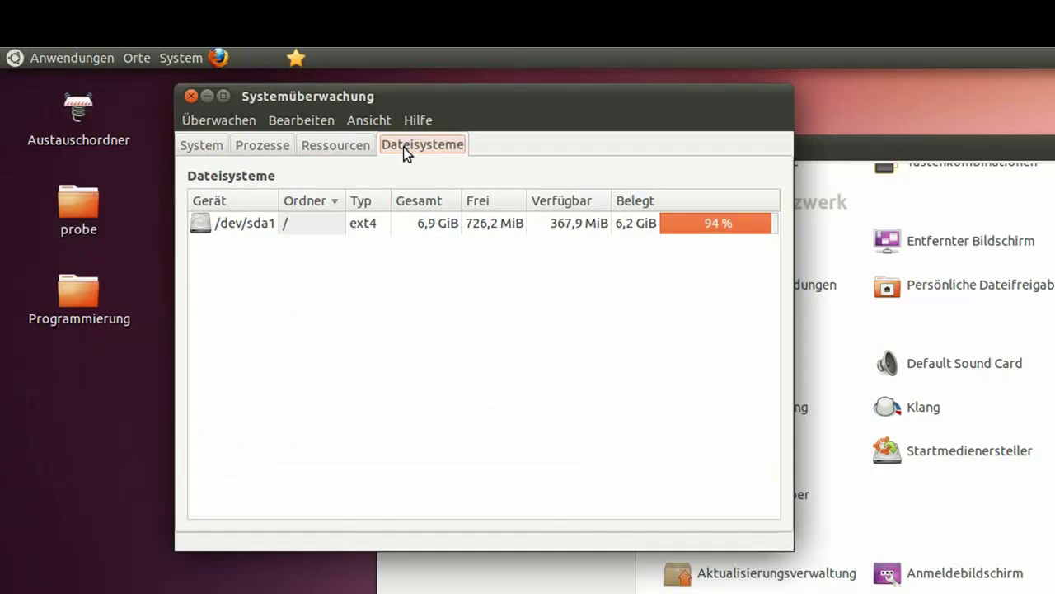
pyautogui.click(346, 145)
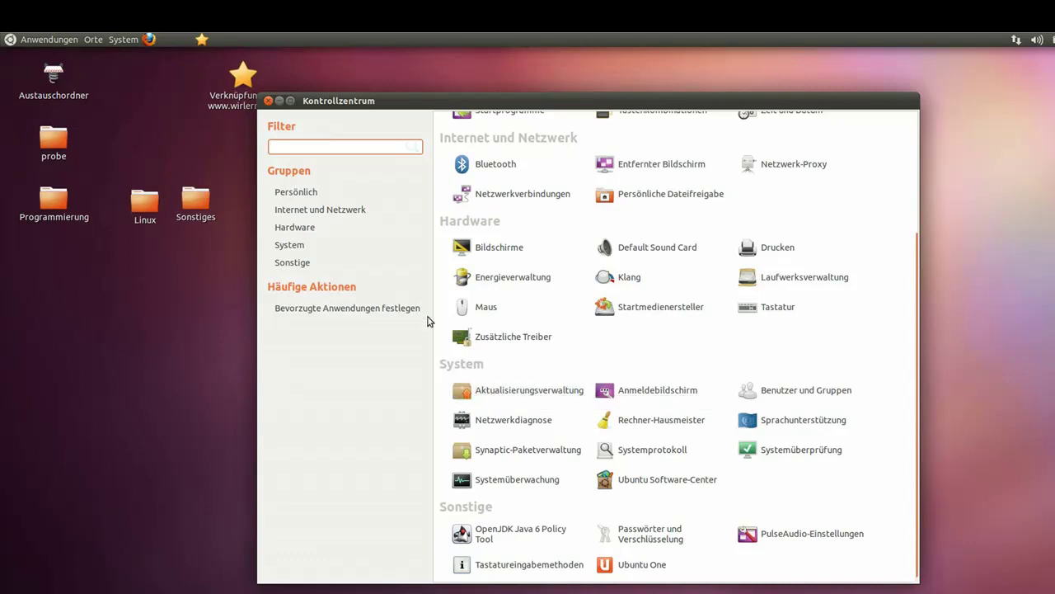
pyautogui.click(268, 100)
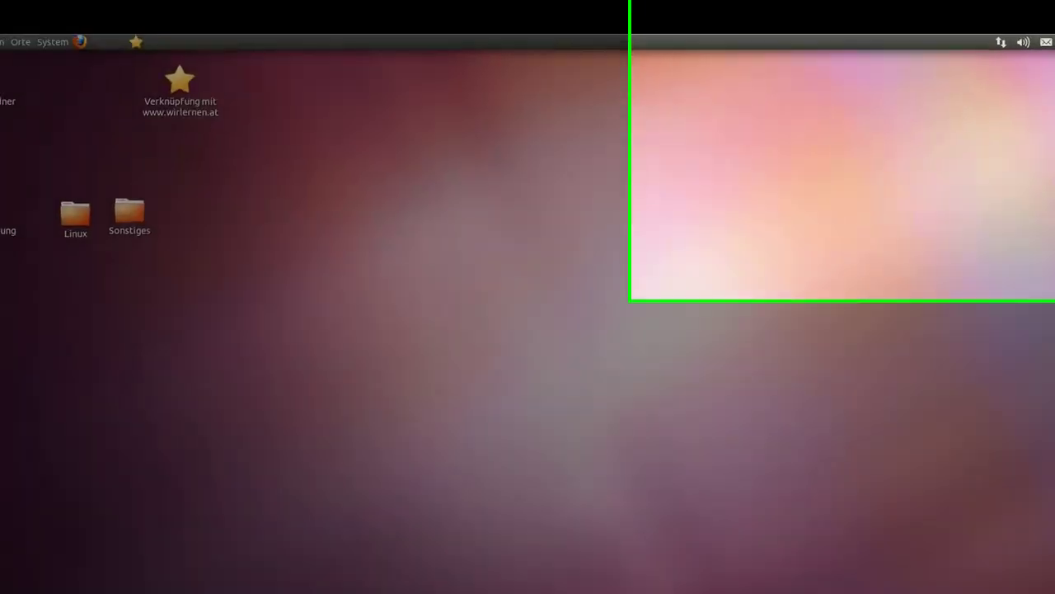
# Examine the user account's chat status options and the clock's calendar.
pyautogui.click(1054, 38)
pyautogui.moveTo(1054, 42)
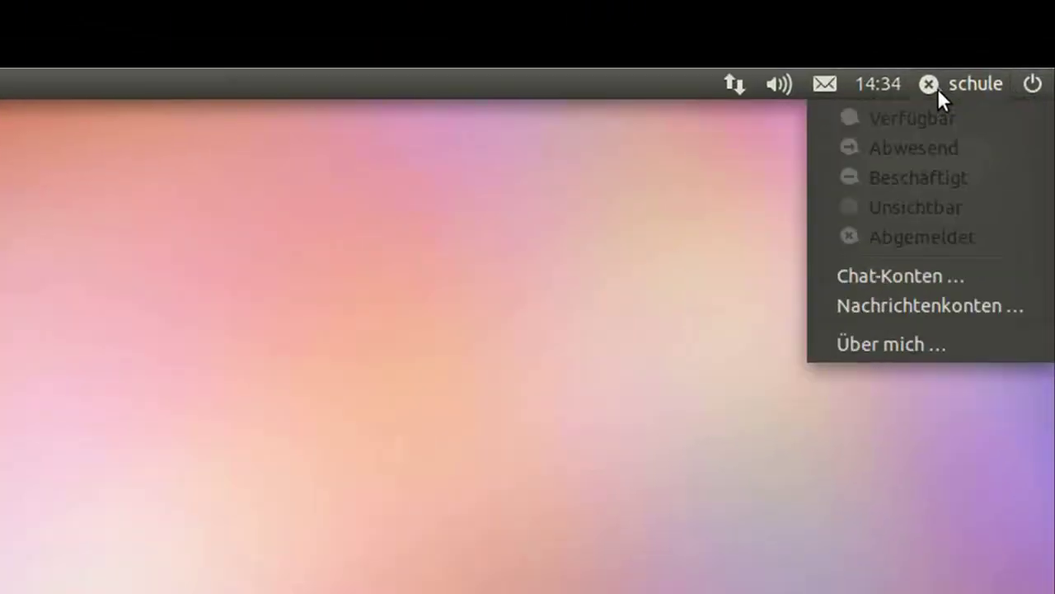
pyautogui.moveTo(875, 84)
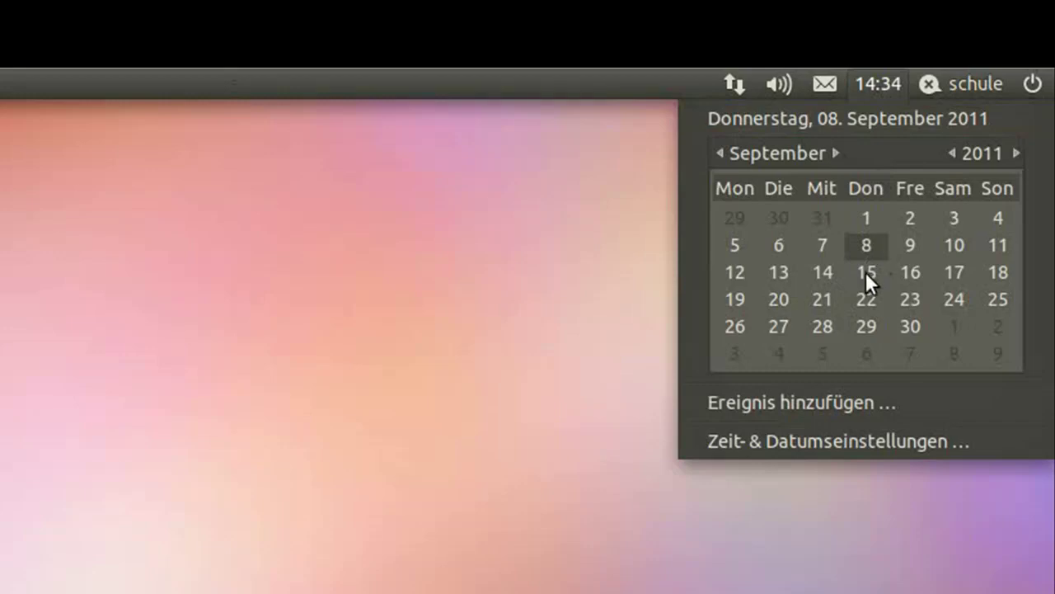
# Lower the sound volume slightly and view the available network connection options.
pyautogui.moveTo(787, 83)
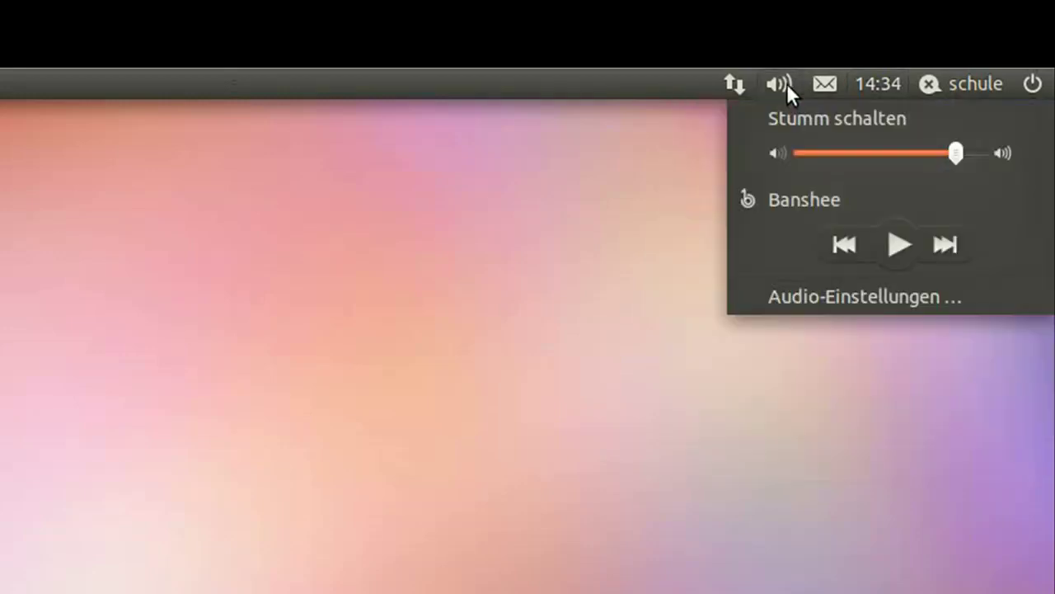
pyautogui.moveTo(956, 153); pyautogui.dragTo(933, 150)
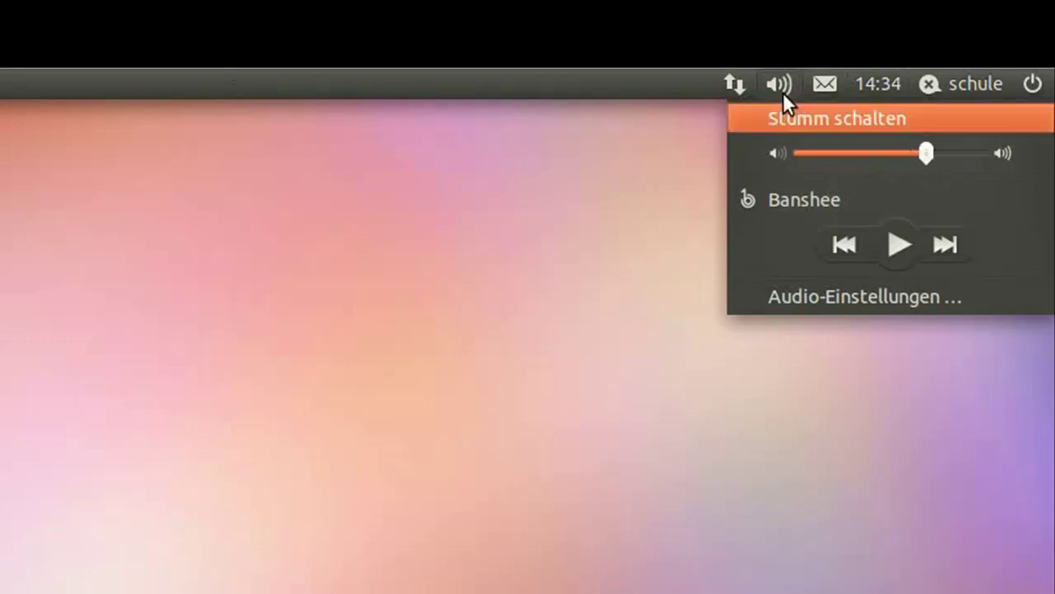
pyautogui.moveTo(735, 87)
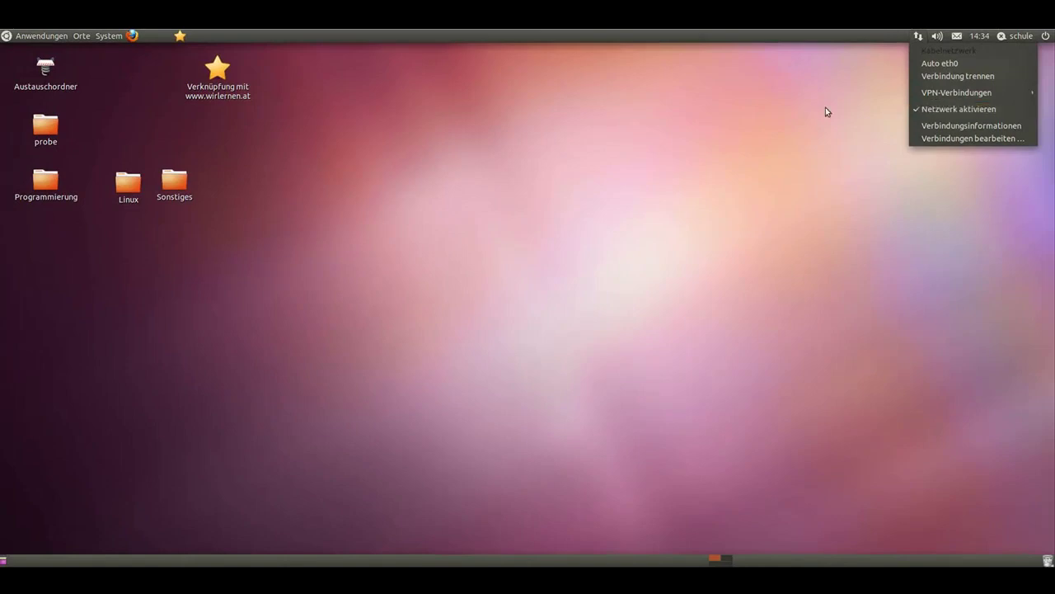
pyautogui.click(783, 110)
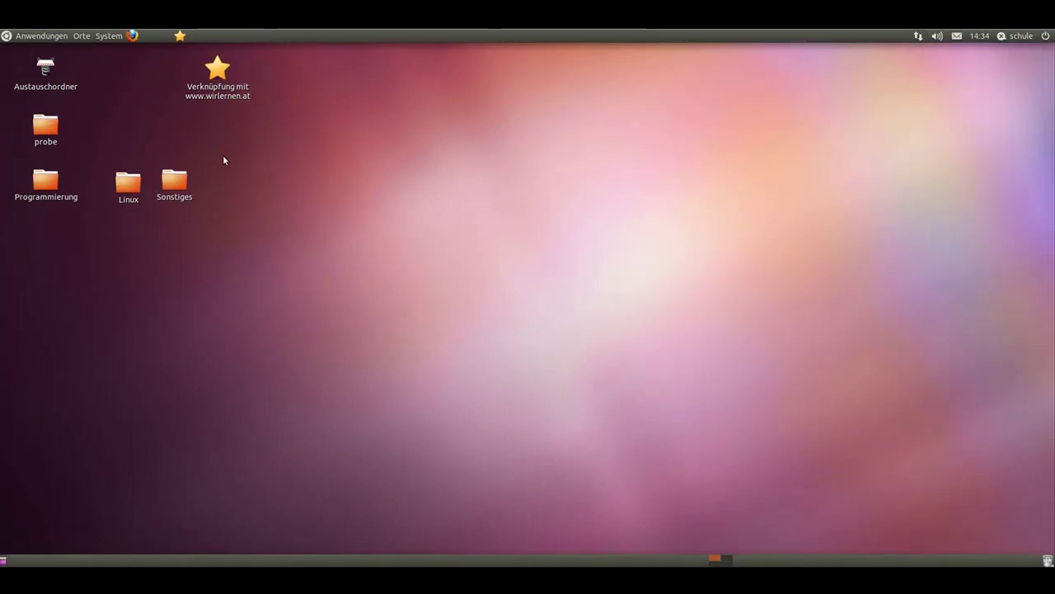
pyautogui.rightClick(391, 156)
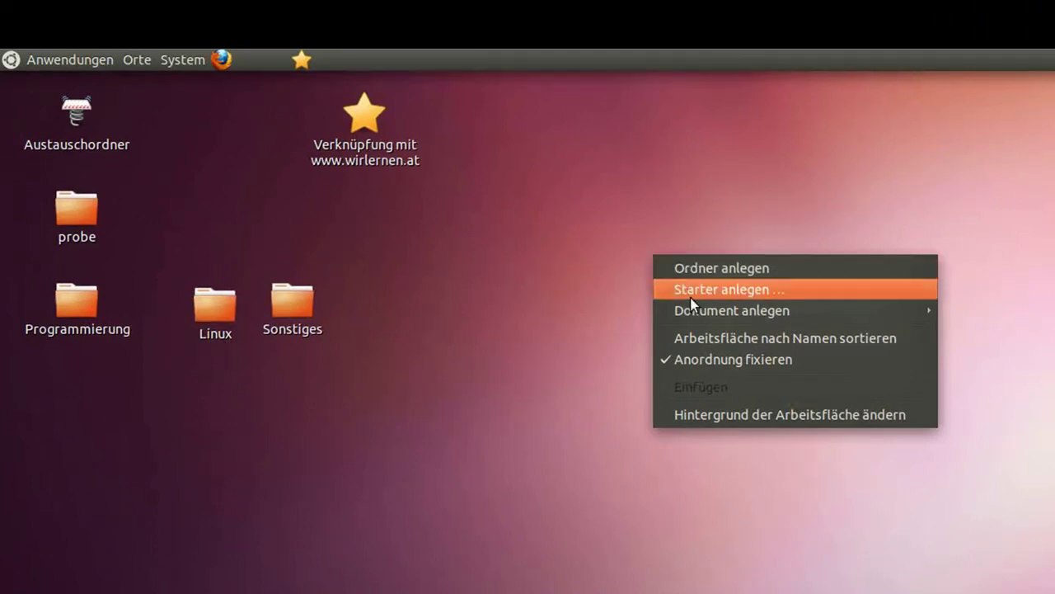
pyautogui.moveTo(704, 318)
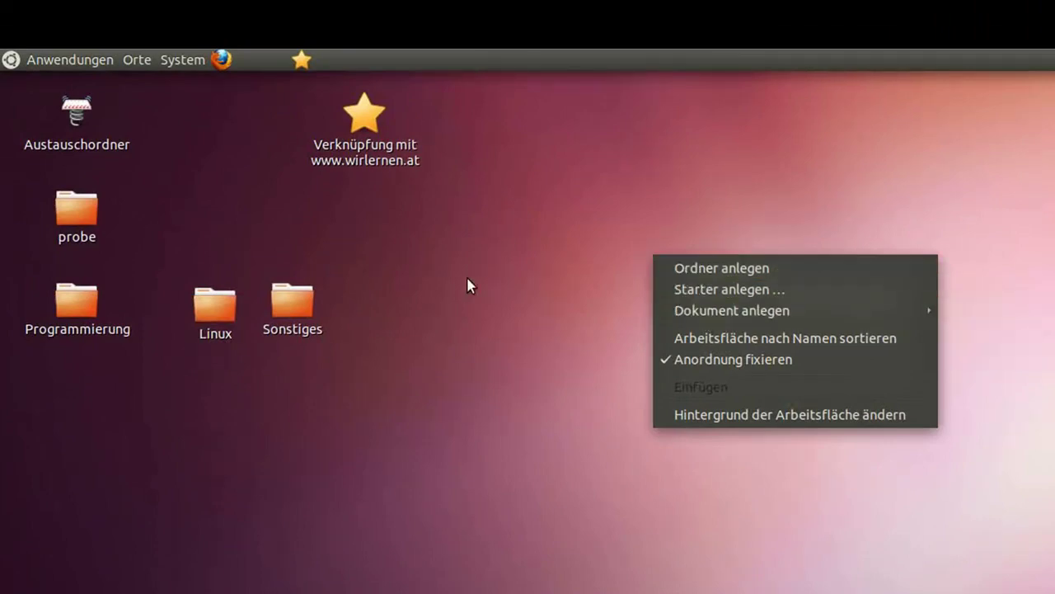
pyautogui.click(467, 279)
# Open the Persönlicher Ordner in the file manager.
pyautogui.click(148, 62)
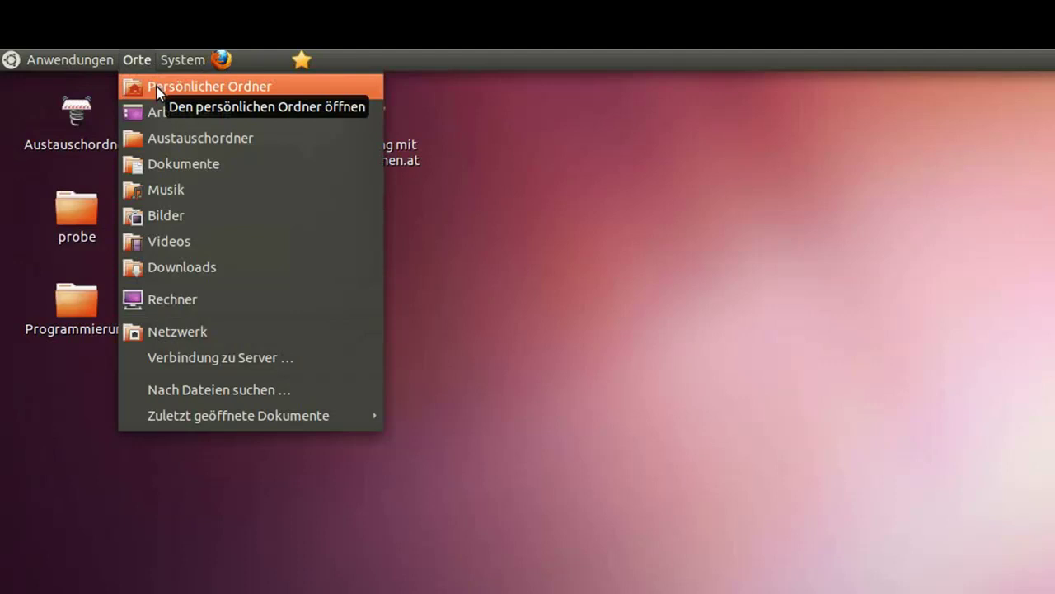
pyautogui.click(233, 87)
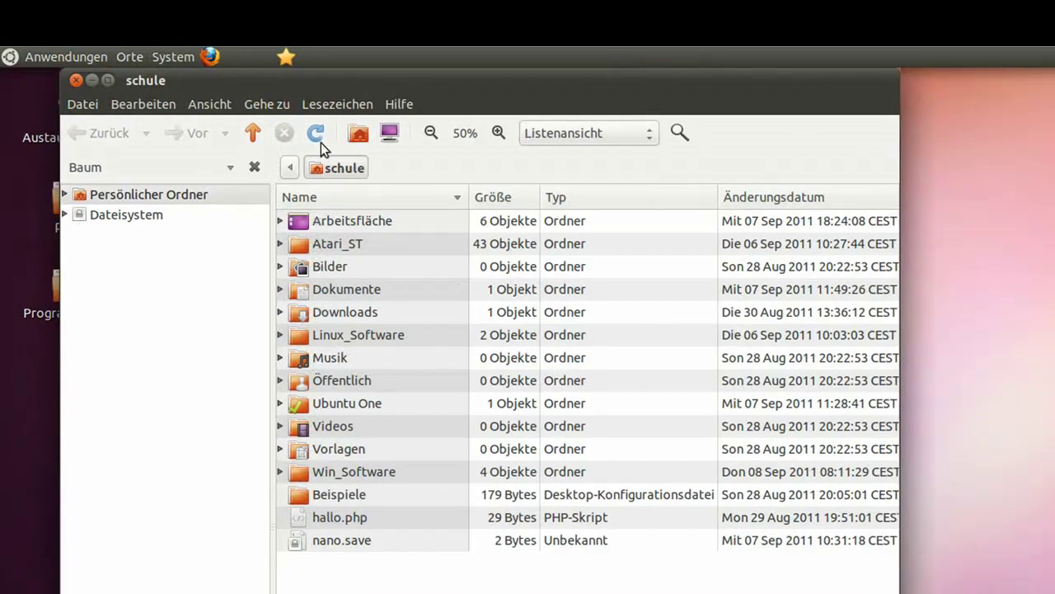
# Move the file manager window clear of the desktop icons, expand Dateisystem, home and schule in the folder tree, and view home and schule.
pyautogui.moveTo(395, 85); pyautogui.dragTo(556, 89)
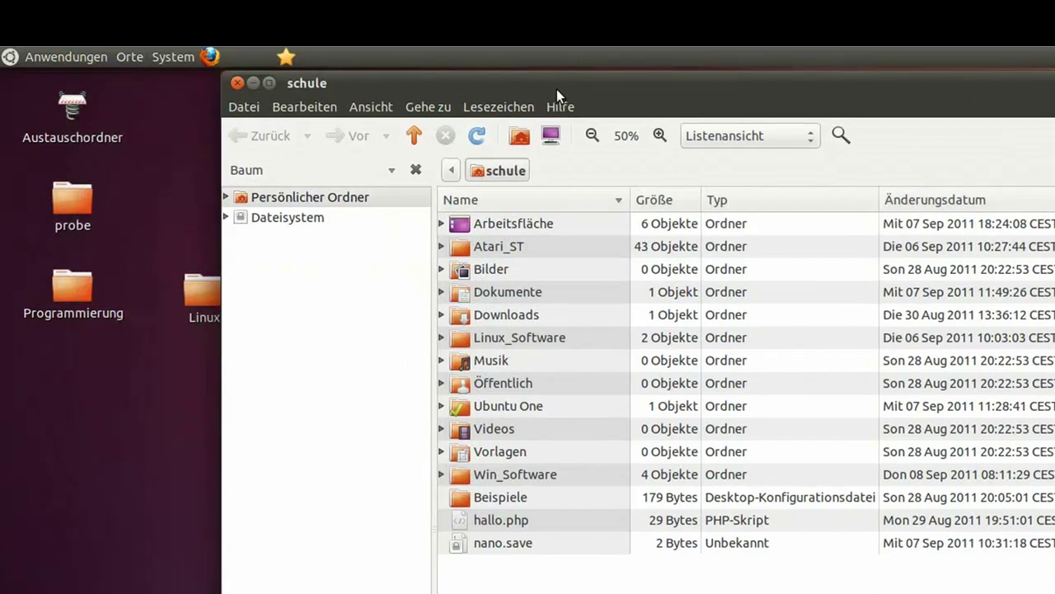
pyautogui.click(226, 217)
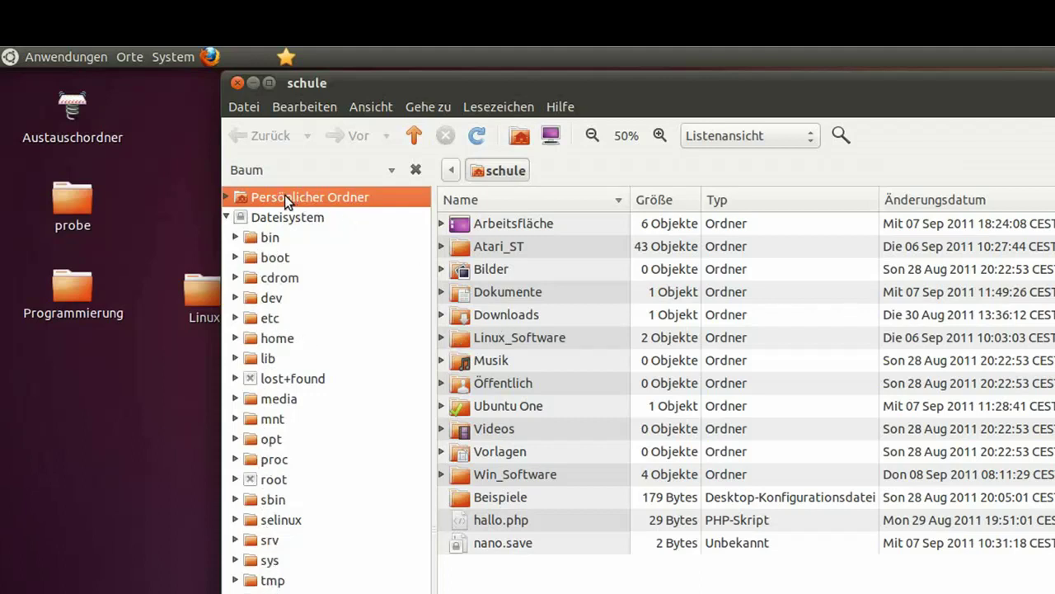
pyautogui.click(235, 338)
pyautogui.click(246, 358)
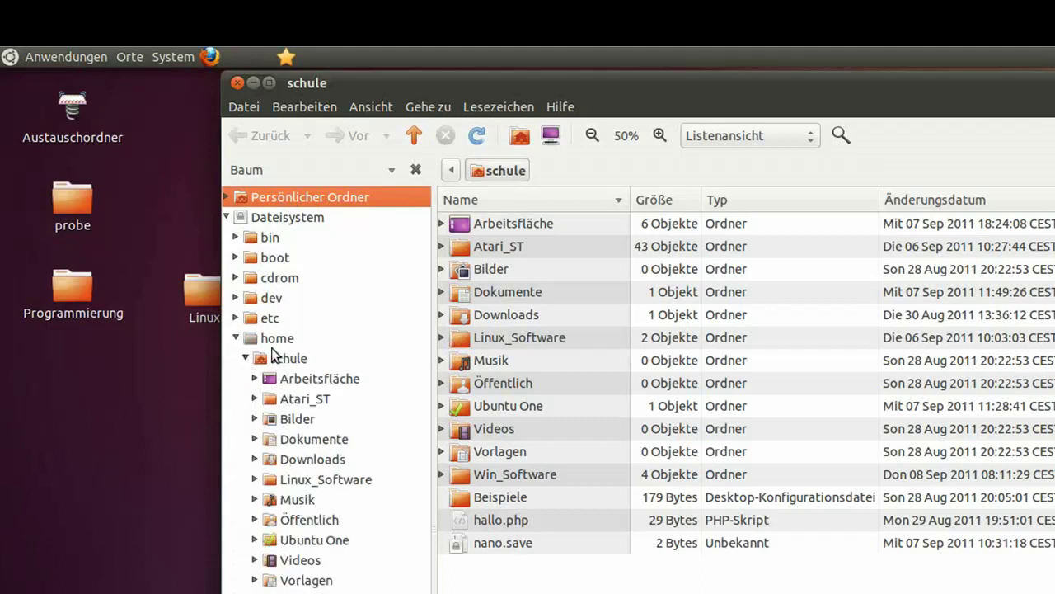
pyautogui.click(280, 362)
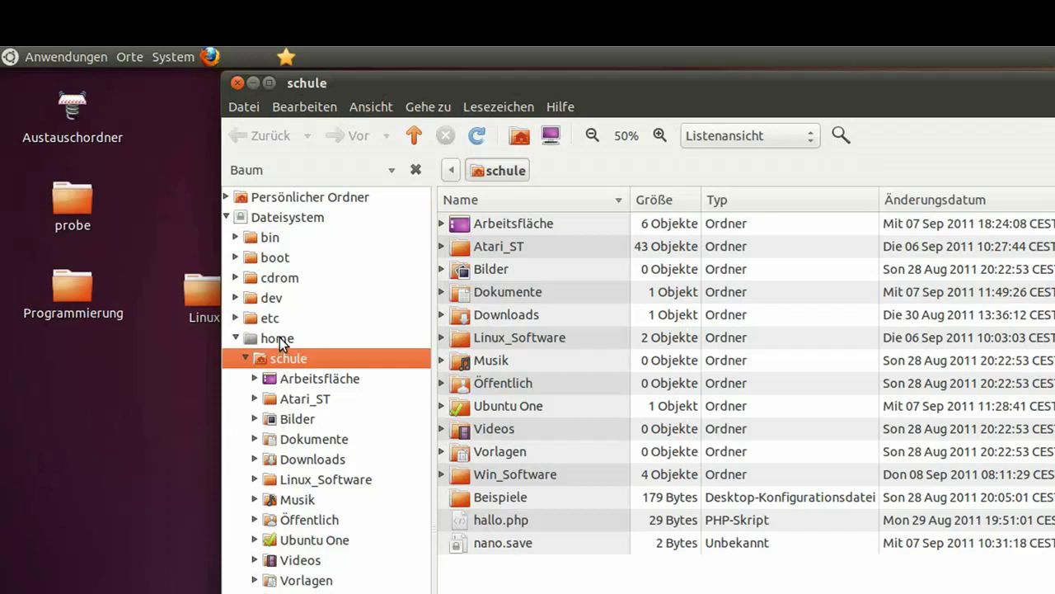
pyautogui.click(280, 337)
pyautogui.click(280, 360)
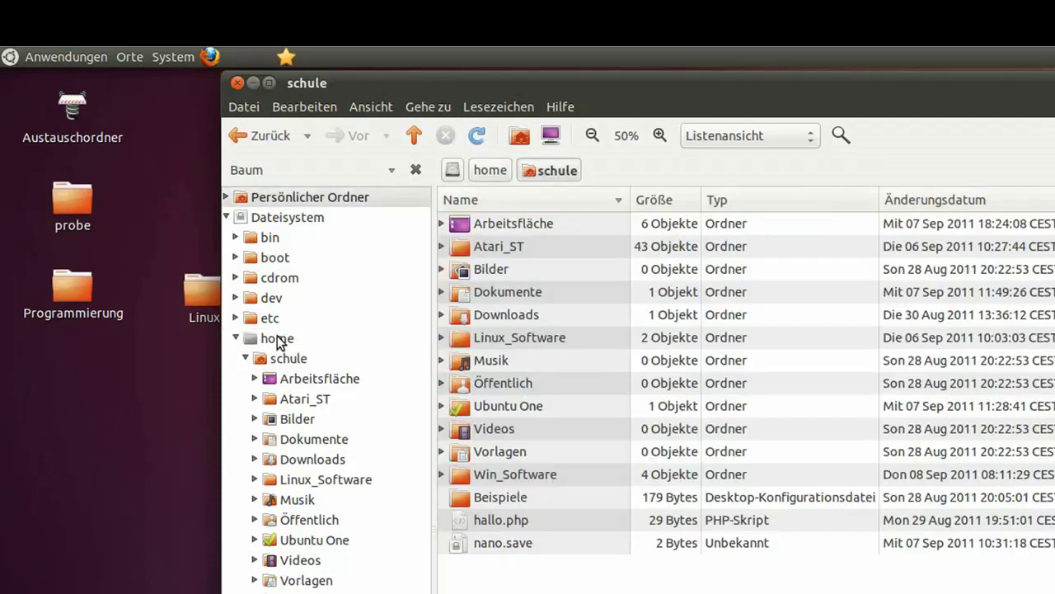
# Browse the subfolders of schule, including Arbeitsfläche, Atari_ST, Downloads, Linux_Software, Dokumente and Bilder.
pyautogui.click(300, 380)
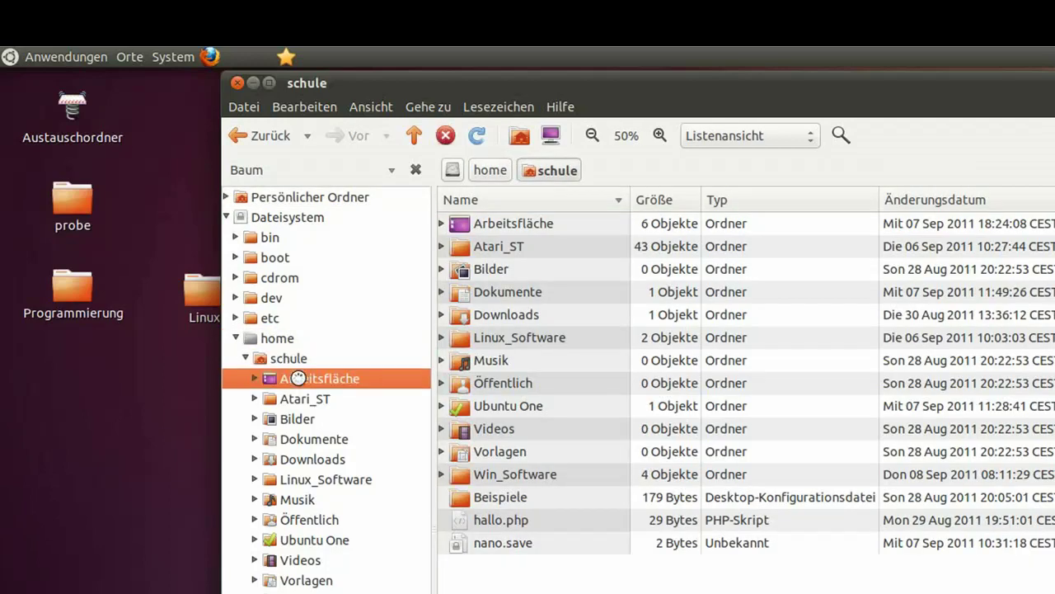
pyautogui.click(304, 398)
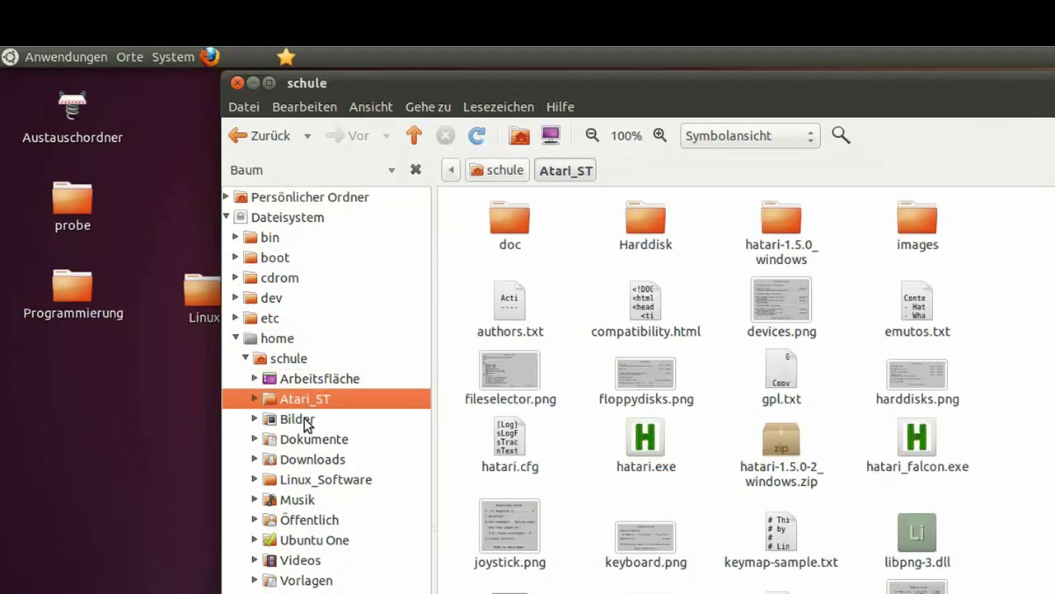
pyautogui.click(306, 419)
pyautogui.click(312, 459)
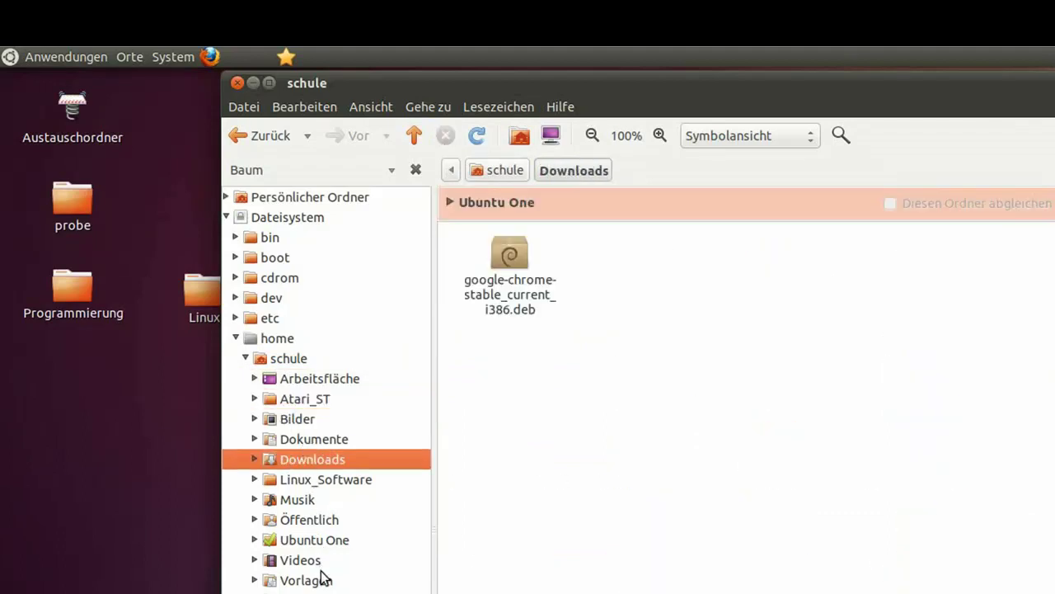
pyautogui.click(321, 578)
pyautogui.click(313, 486)
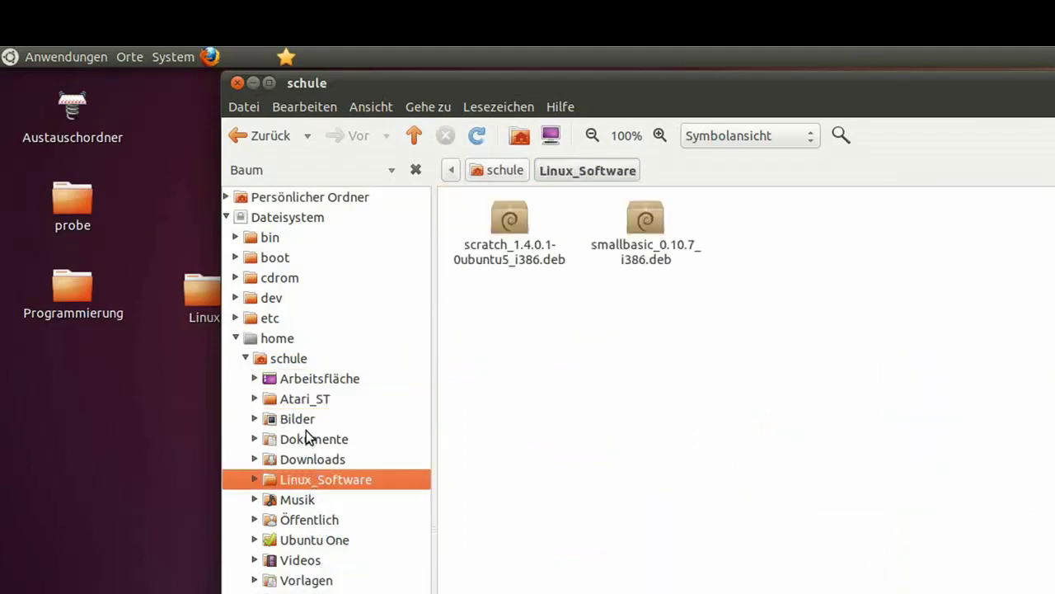
pyautogui.click(306, 437)
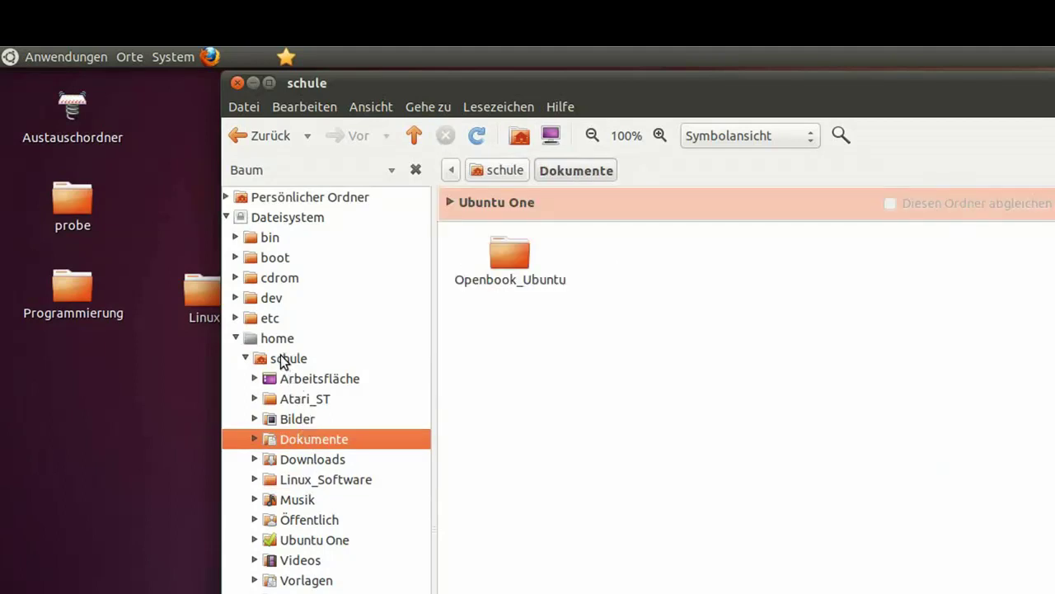
pyautogui.click(300, 420)
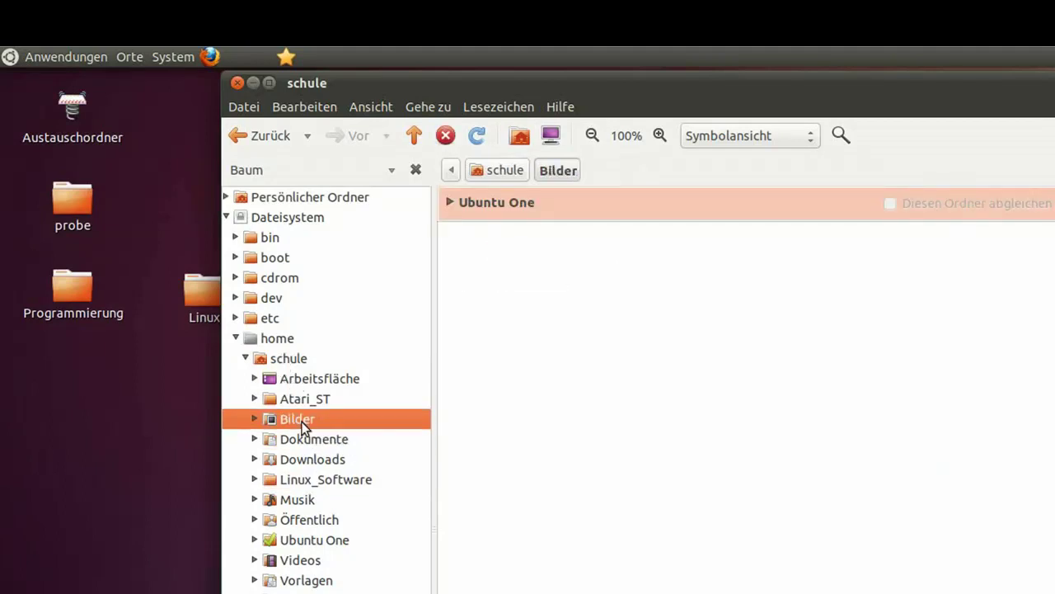
# Go up and down the folder path between the file system root, home, schule and Bilder, and close the file manager.
pyautogui.click(265, 342)
pyautogui.click(283, 359)
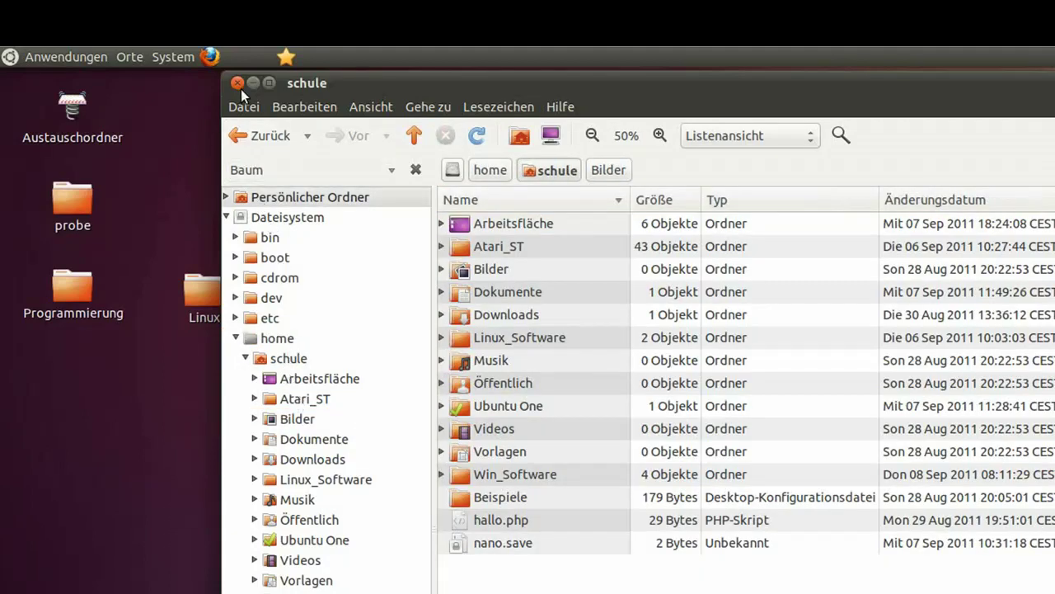
pyautogui.click(491, 173)
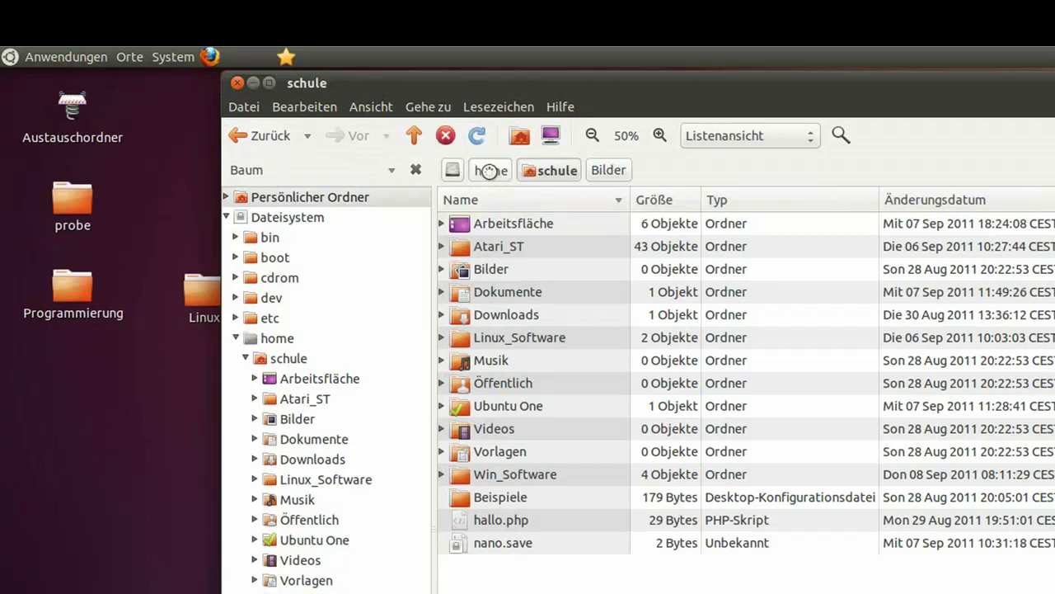
pyautogui.click(445, 171)
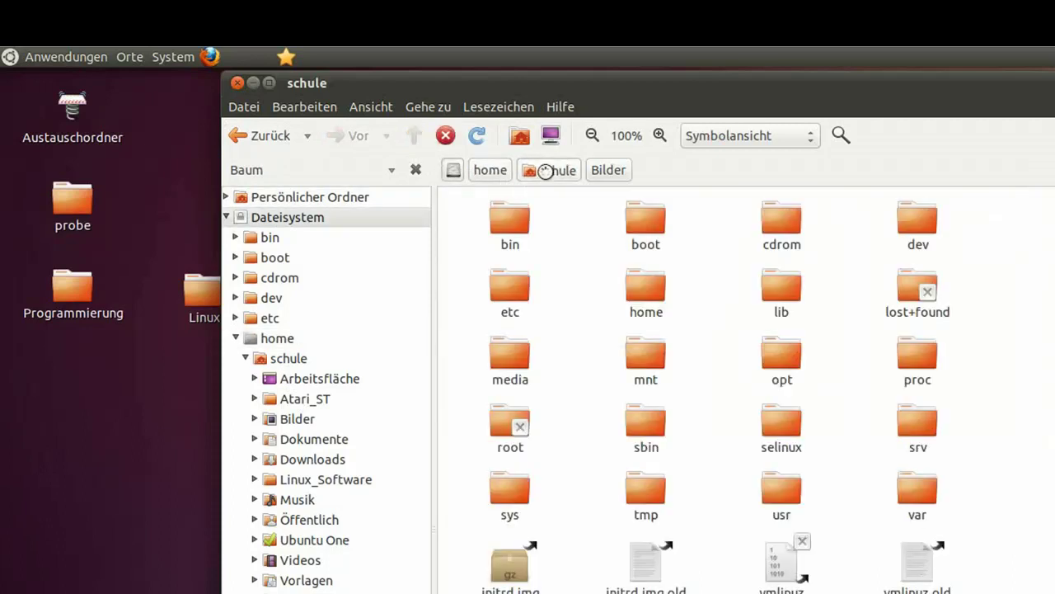
pyautogui.click(546, 170)
pyautogui.click(619, 172)
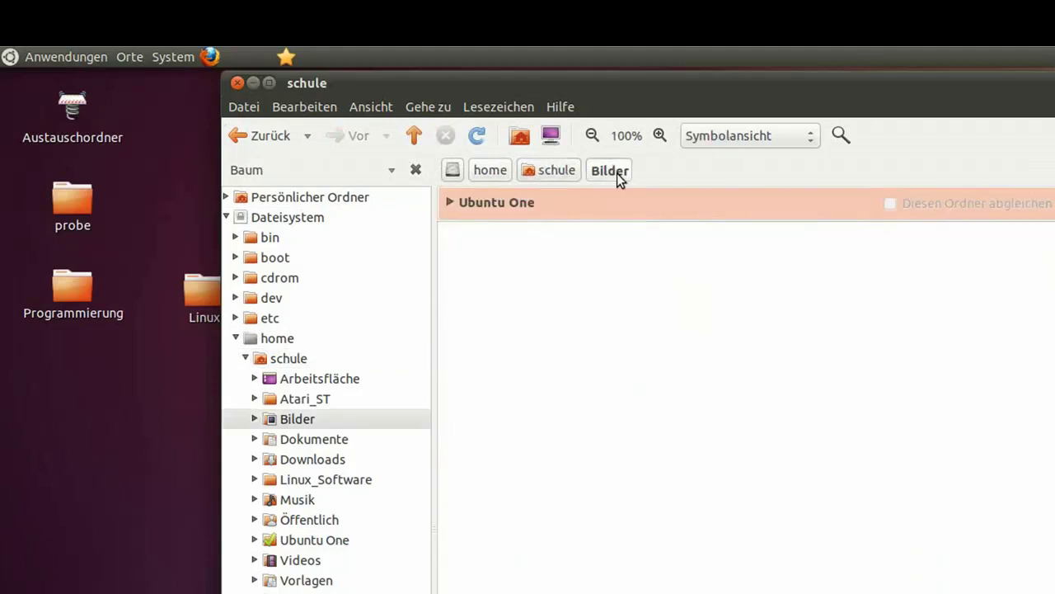
pyautogui.click(237, 84)
# Open the Musik folder directly from the places list, reach it again through Dateisystem, home and schule, and close the file manager.
pyautogui.click(141, 59)
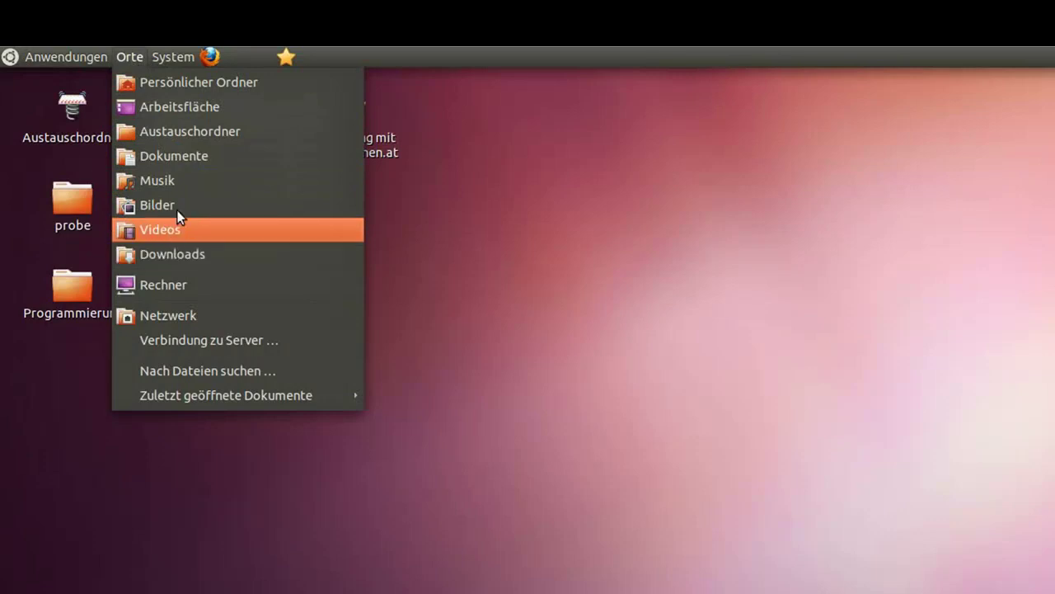
pyautogui.click(174, 184)
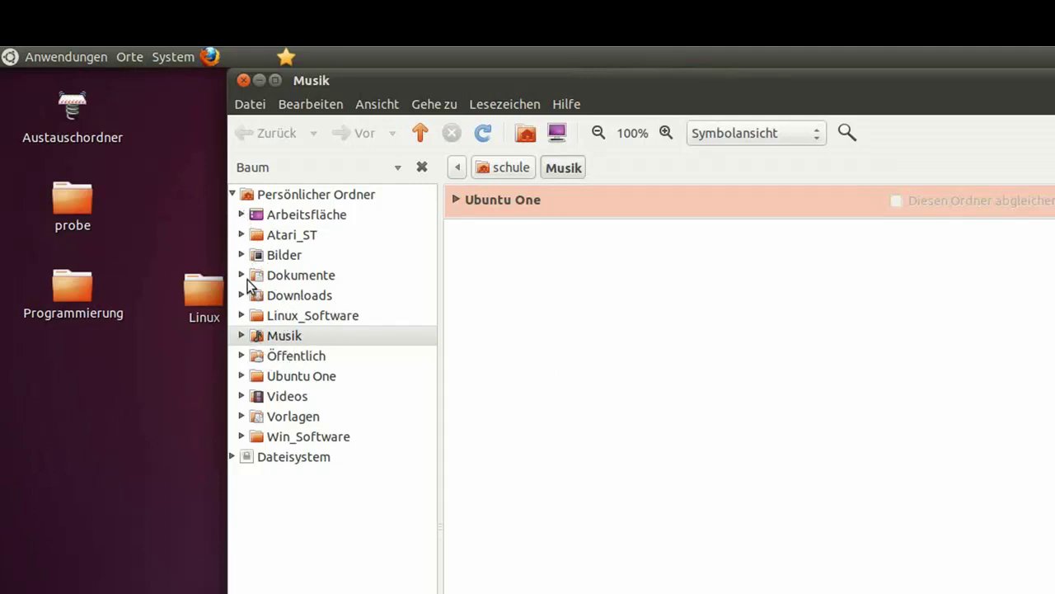
pyautogui.click(233, 456)
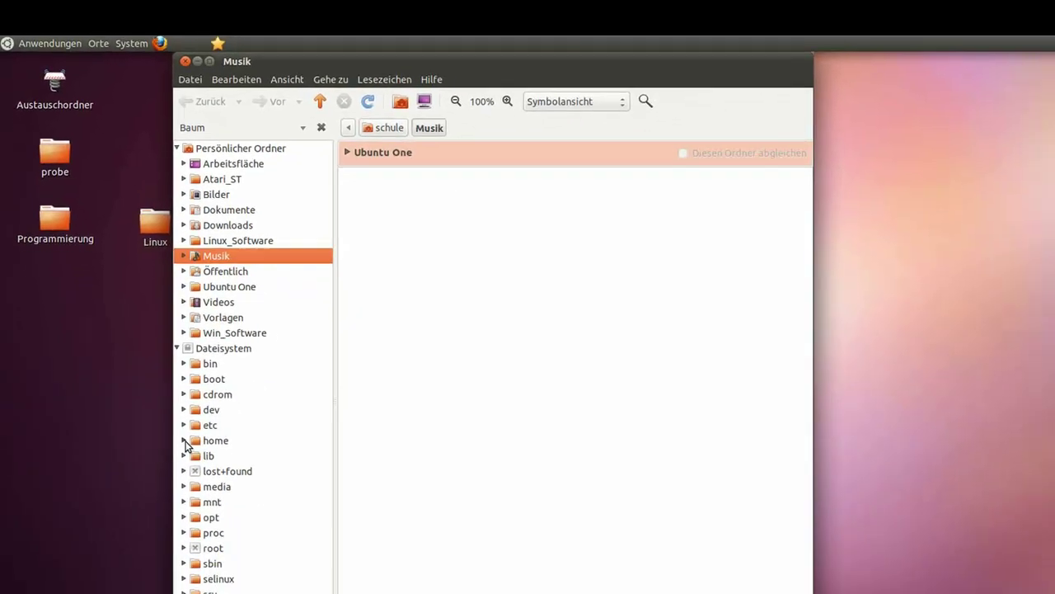
pyautogui.click(238, 570)
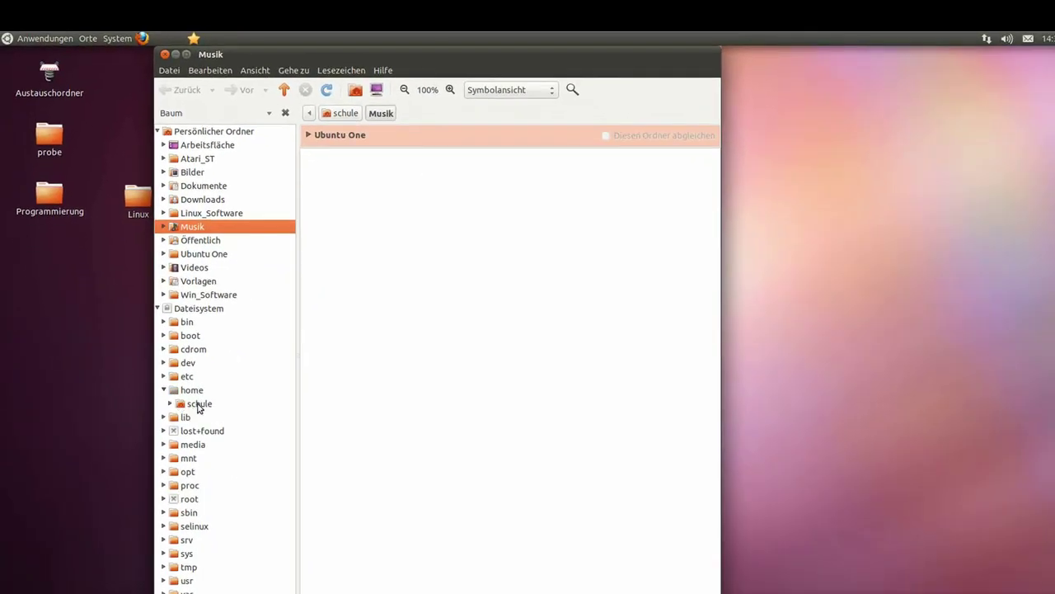
pyautogui.click(290, 591)
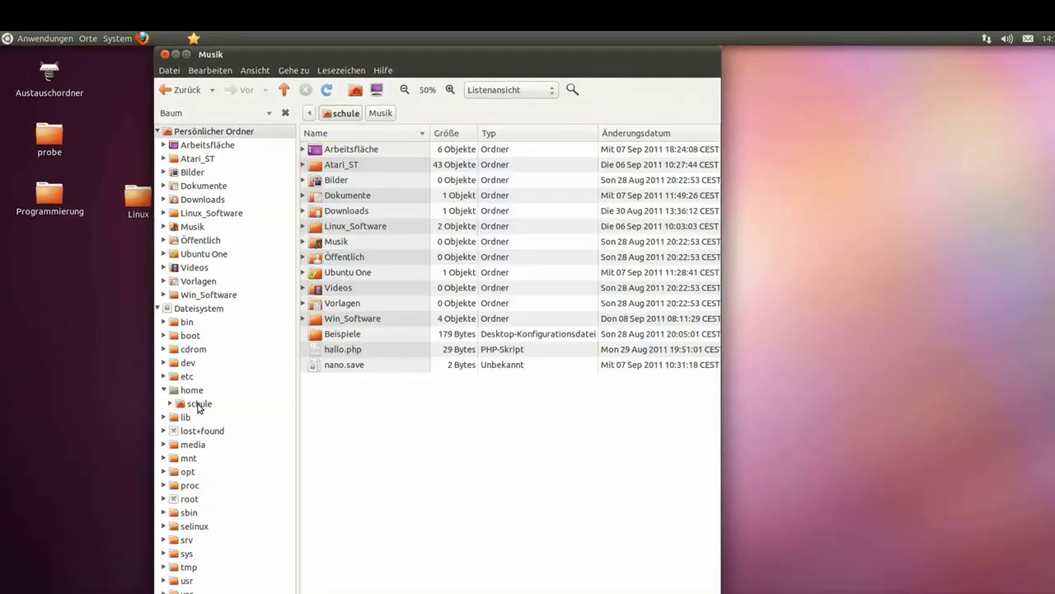
pyautogui.doubleClick(319, 241)
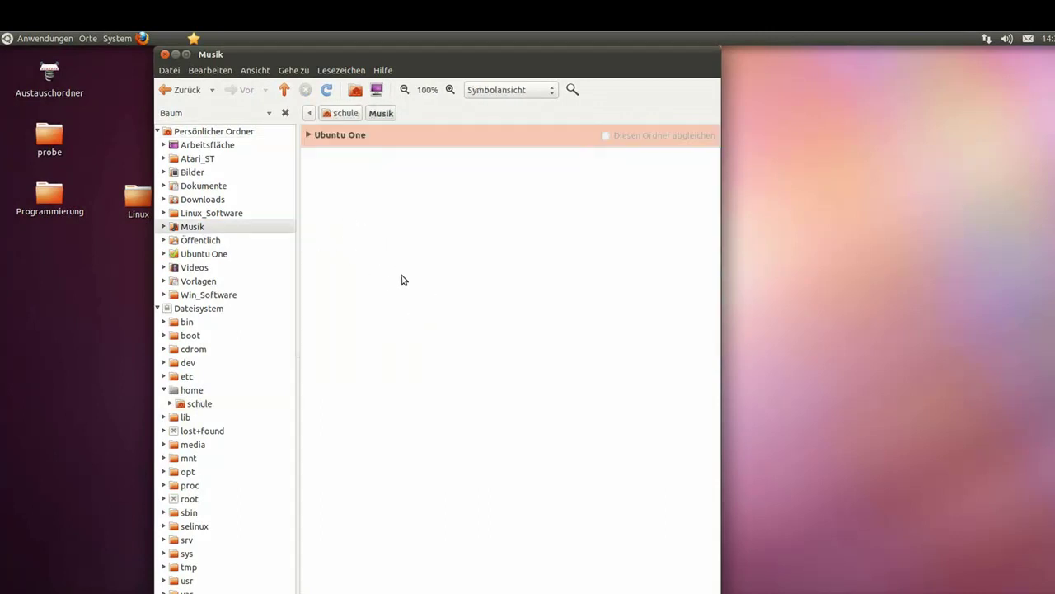
pyautogui.click(165, 55)
# Look over the available places and the system's Einstellungen entries, and briefly open and close Firefox.
pyautogui.click(87, 38)
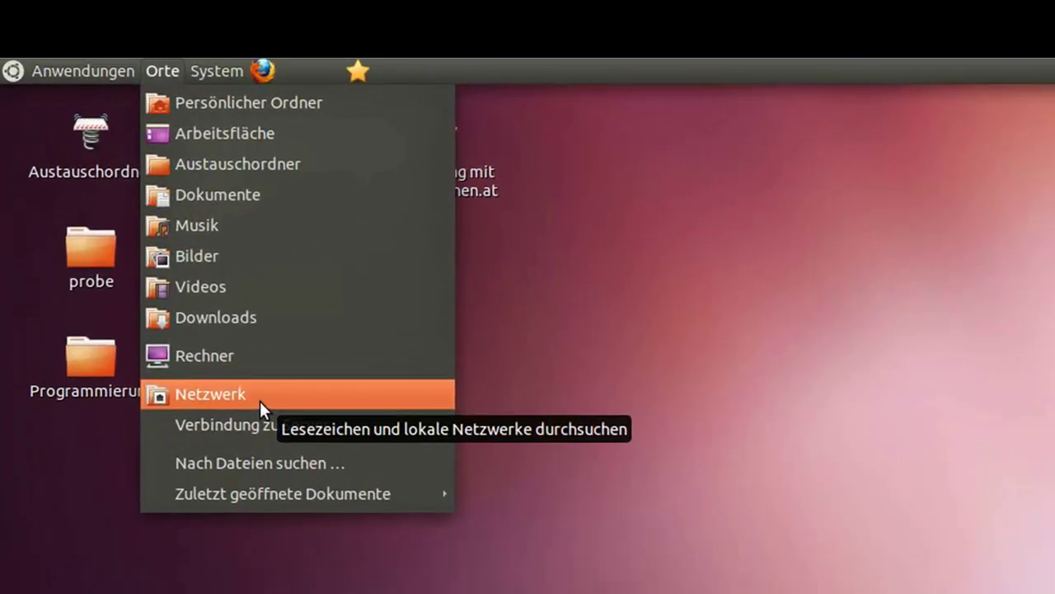
pyautogui.moveTo(218, 71)
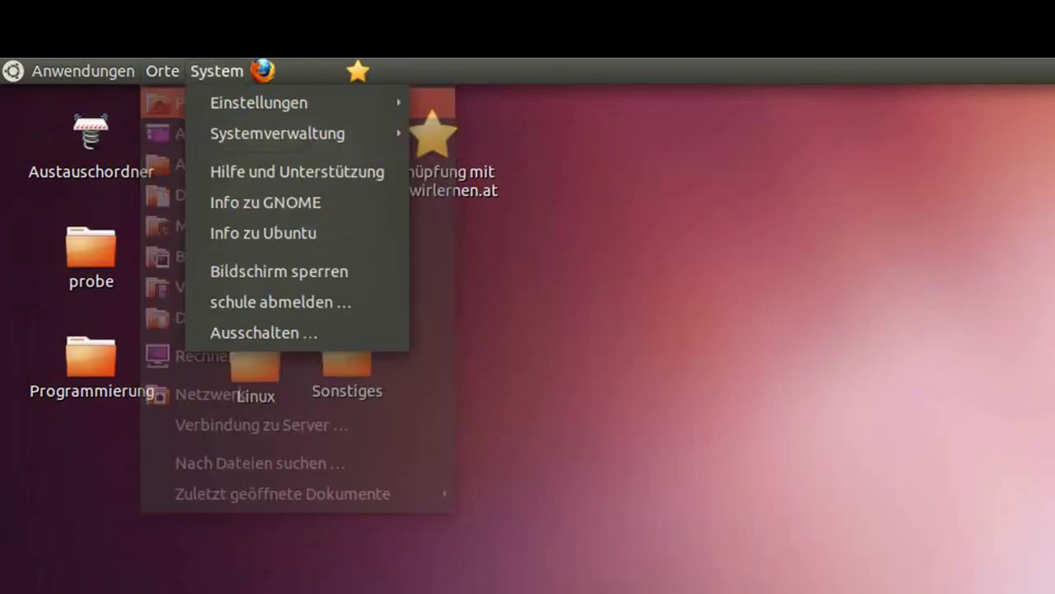
pyautogui.moveTo(219, 94)
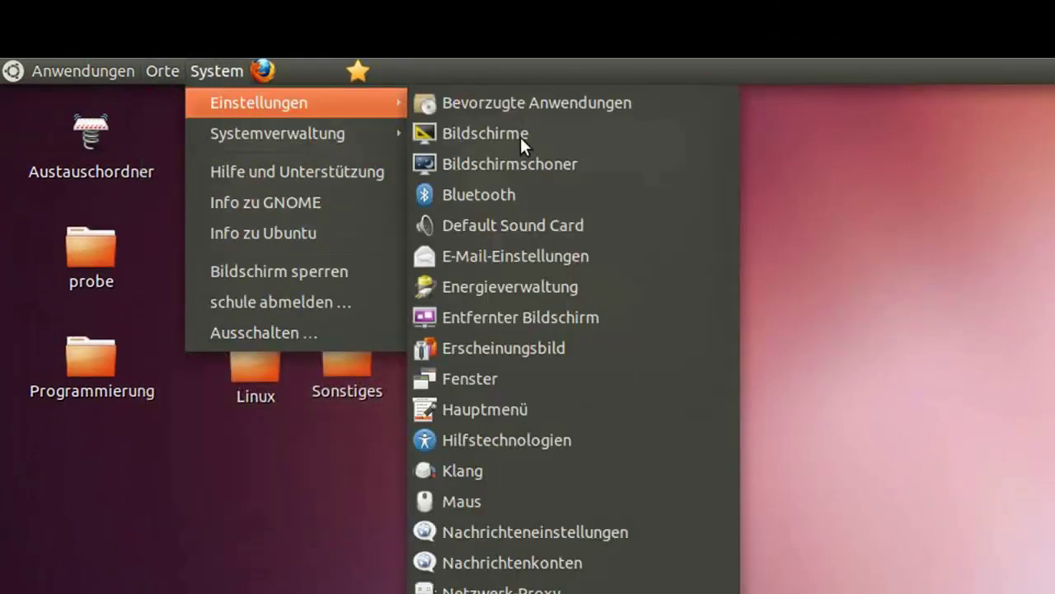
pyautogui.click(968, 245)
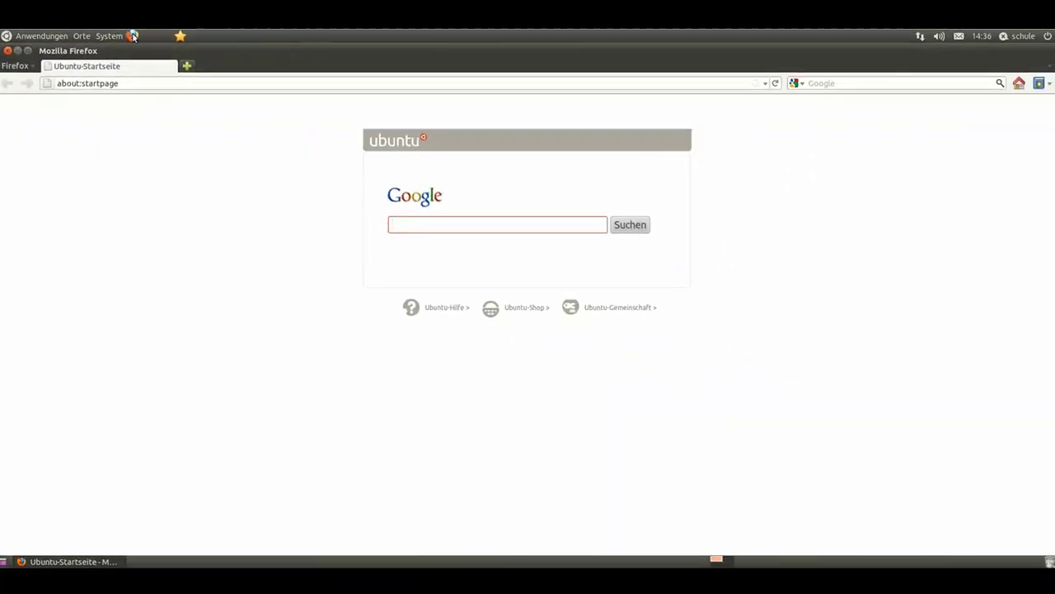
pyautogui.click(7, 51)
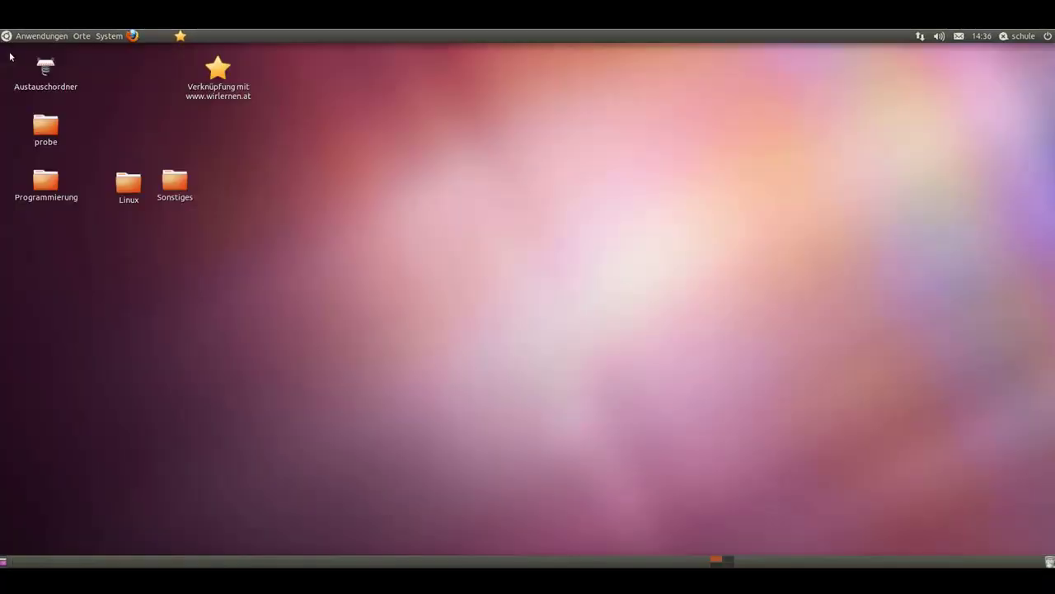
# Look over the installed application categories, including Büro and Grafik, and launch LibreOffice Draw.
pyautogui.click(110, 36)
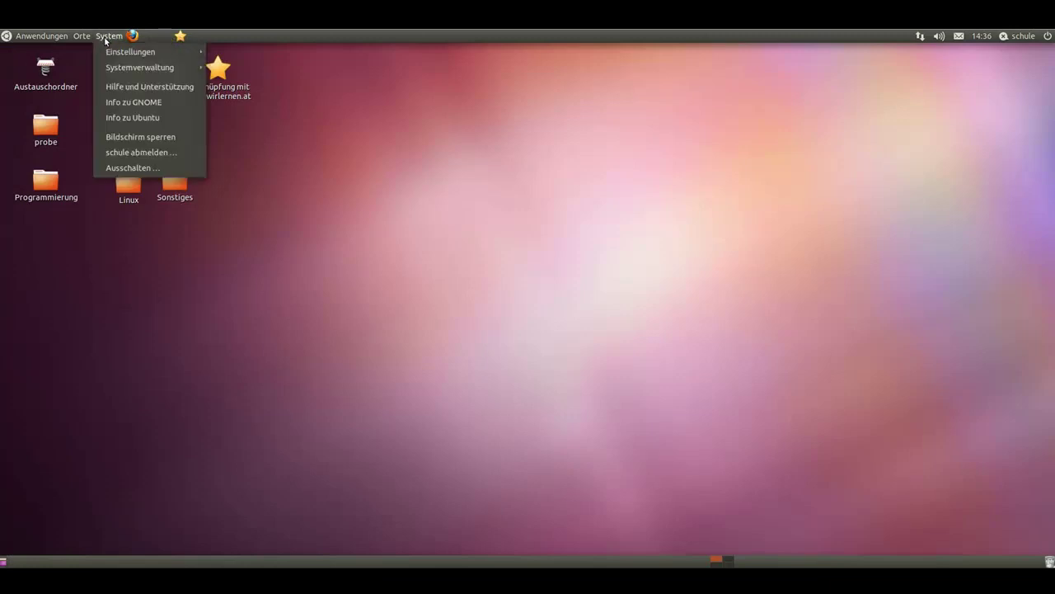
pyautogui.moveTo(59, 35)
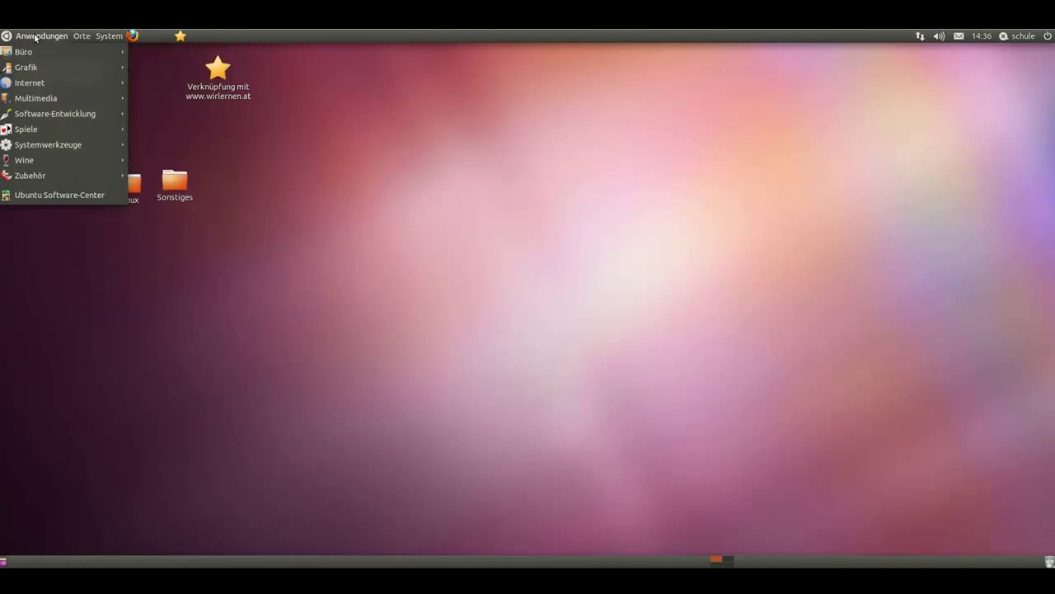
pyautogui.moveTo(30, 53)
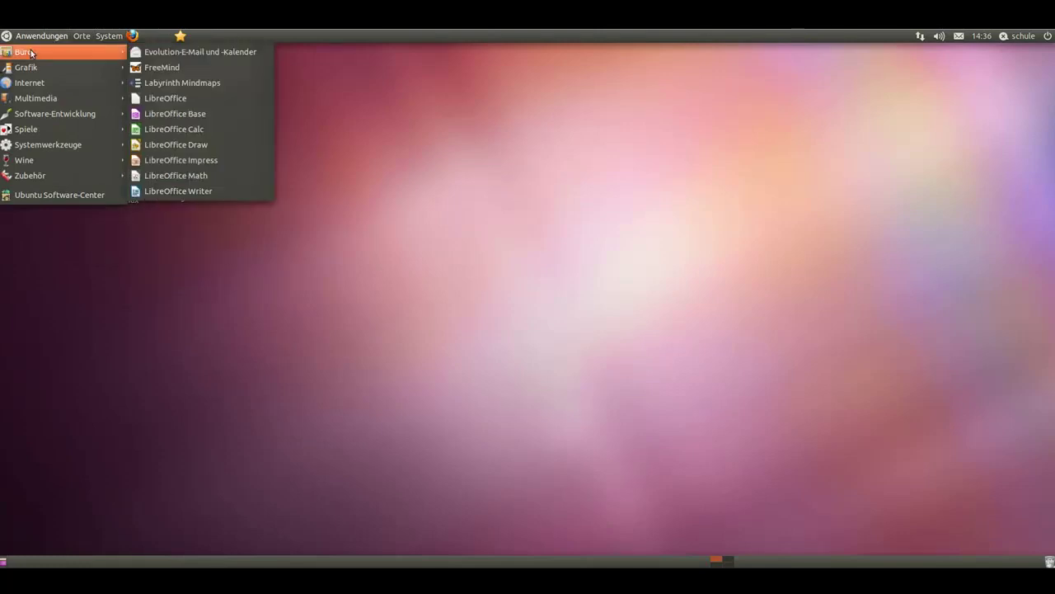
pyautogui.moveTo(30, 71)
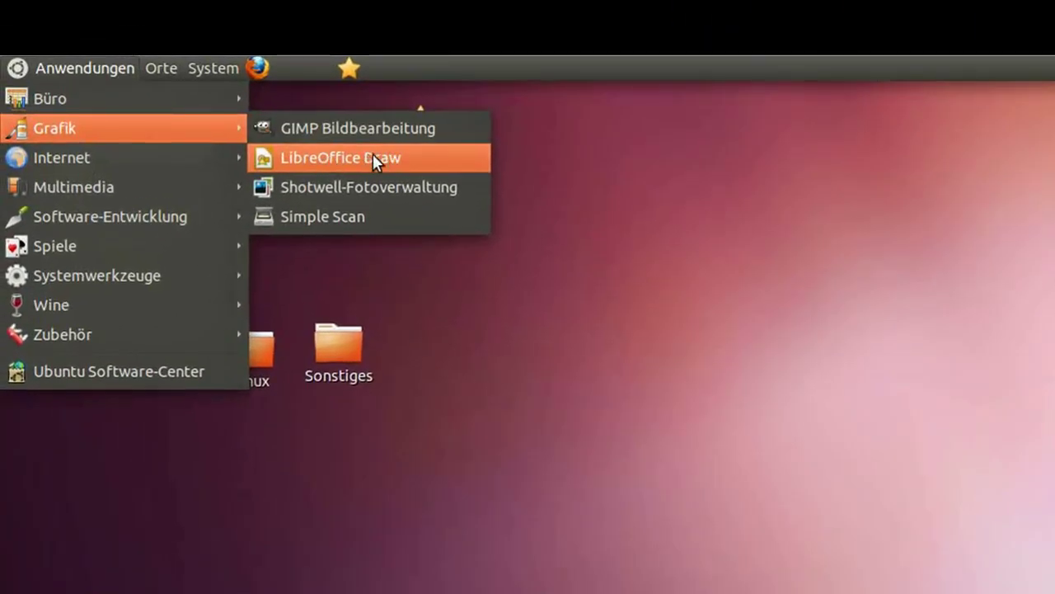
pyautogui.click(393, 162)
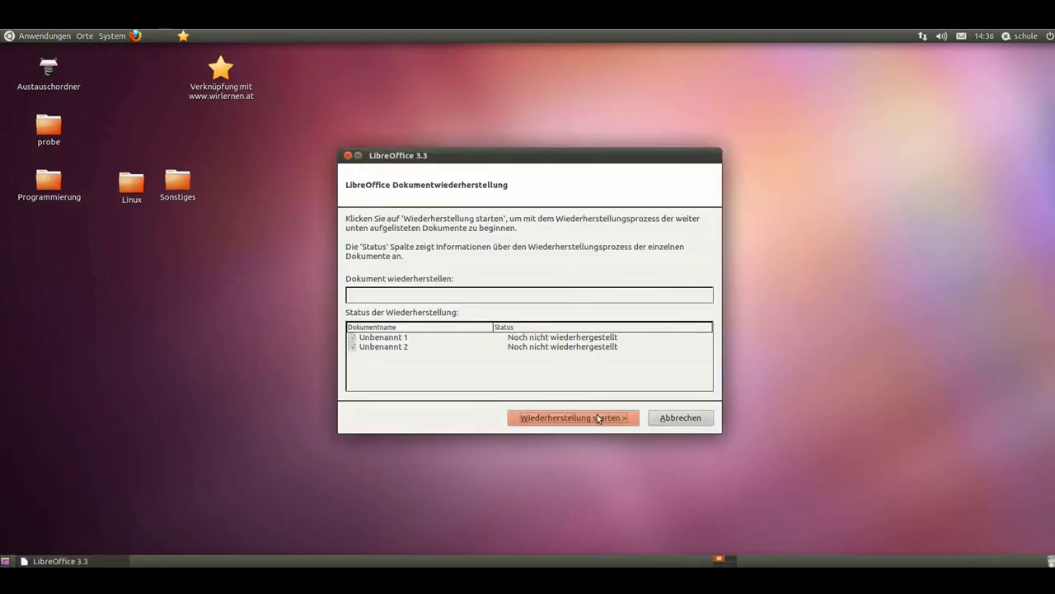
# Cancel the recovery of the documents Unbenannt 1 and Unbenannt 2, and close the blank LibreOffice Draw document.
pyautogui.click(540, 340)
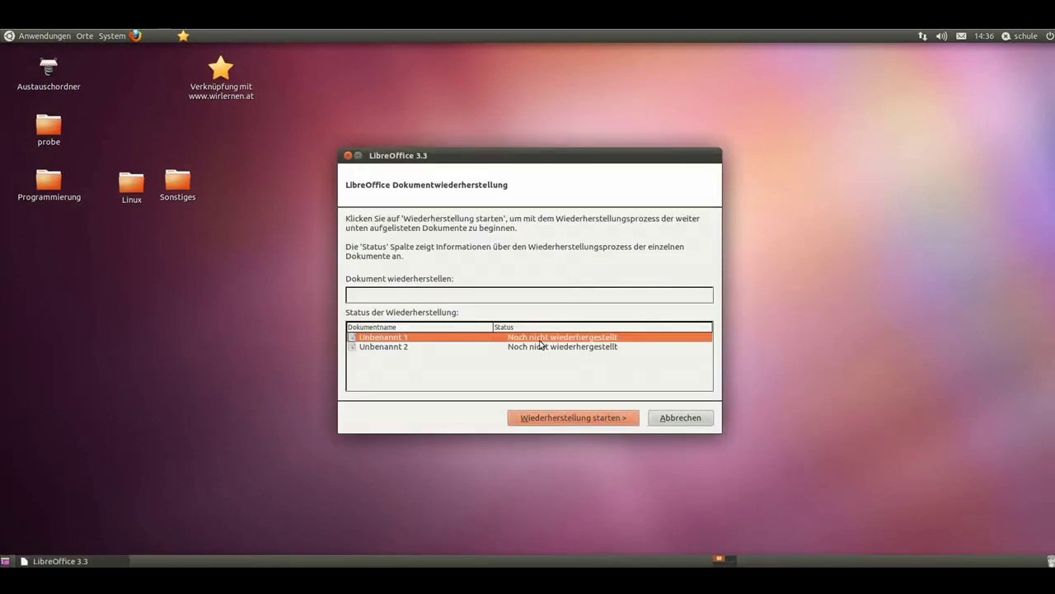
pyautogui.click(542, 348)
pyautogui.click(681, 418)
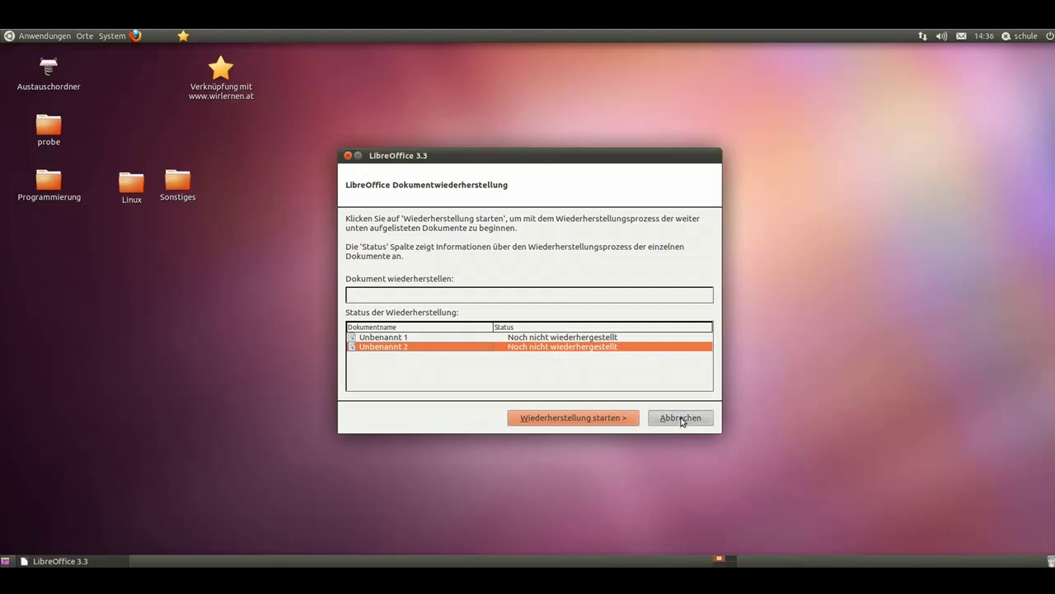
pyautogui.click(507, 311)
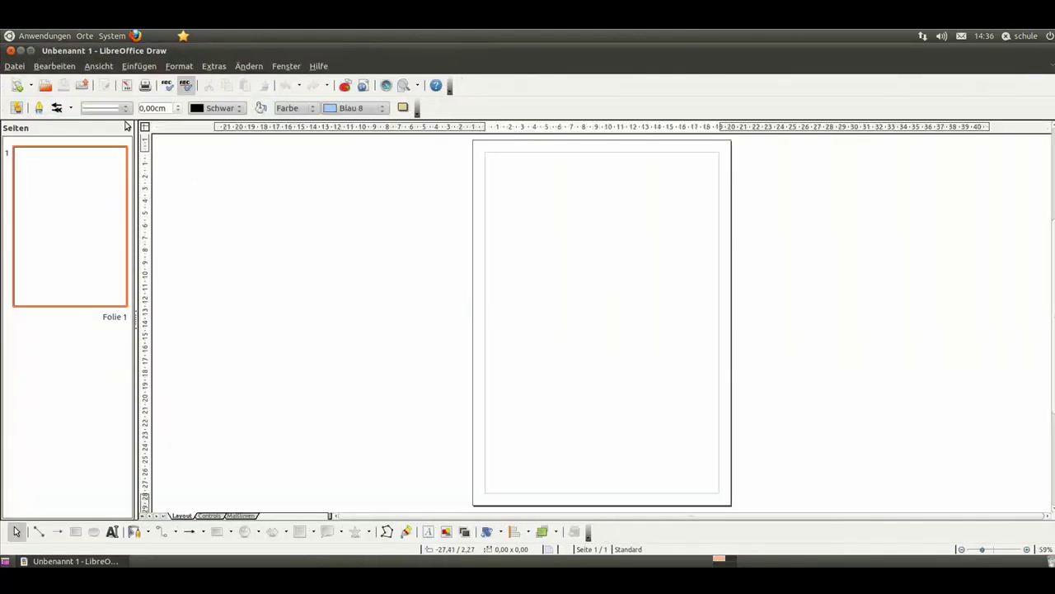
pyautogui.click(10, 51)
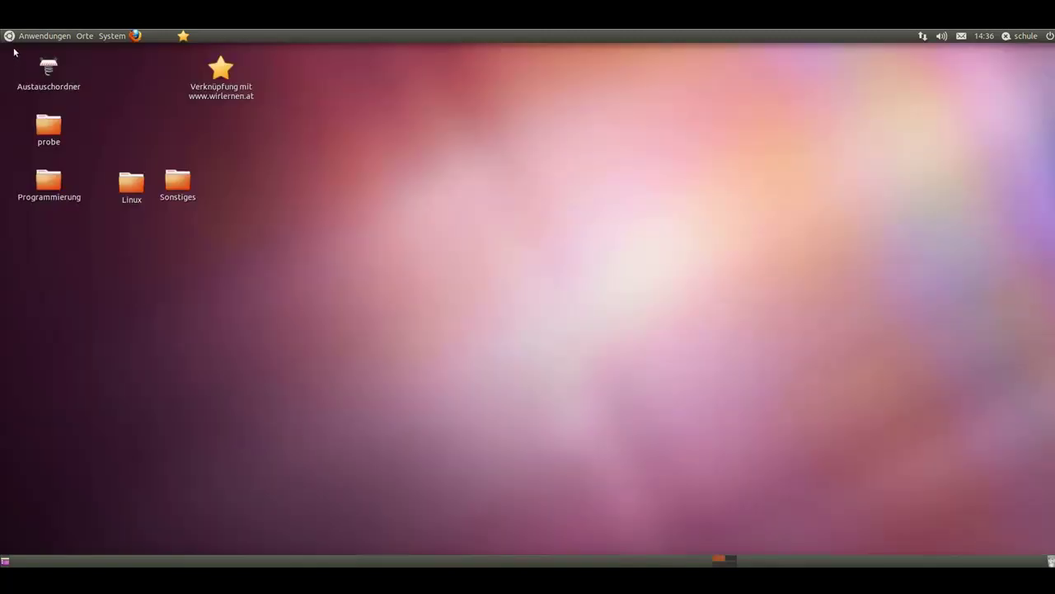
# Launch Labyrinth Mindmaps from the Büro applications and create a new map.
pyautogui.click(35, 37)
pyautogui.moveTo(40, 84)
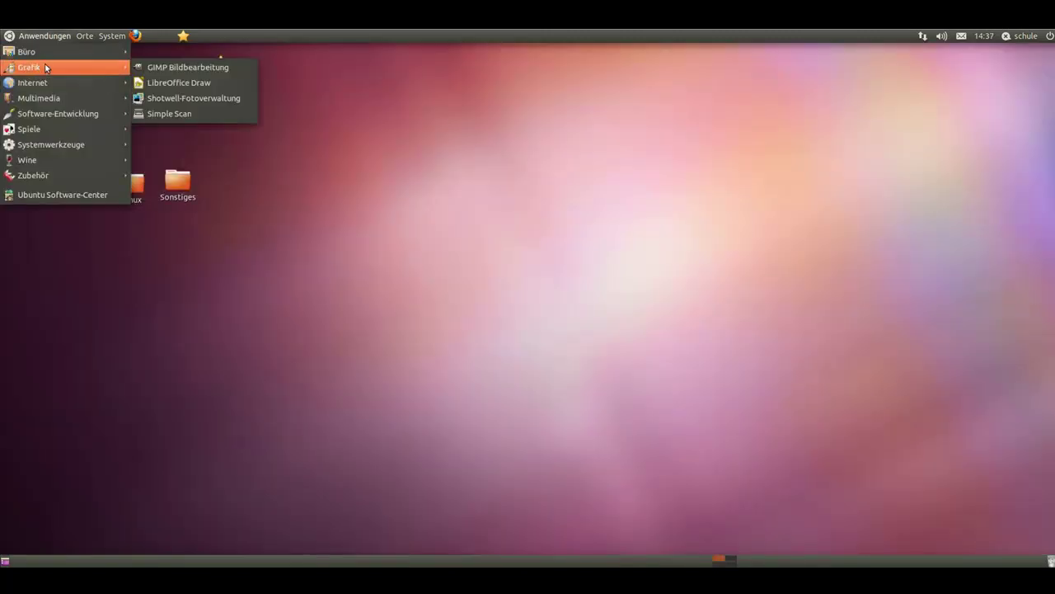
pyautogui.moveTo(30, 103)
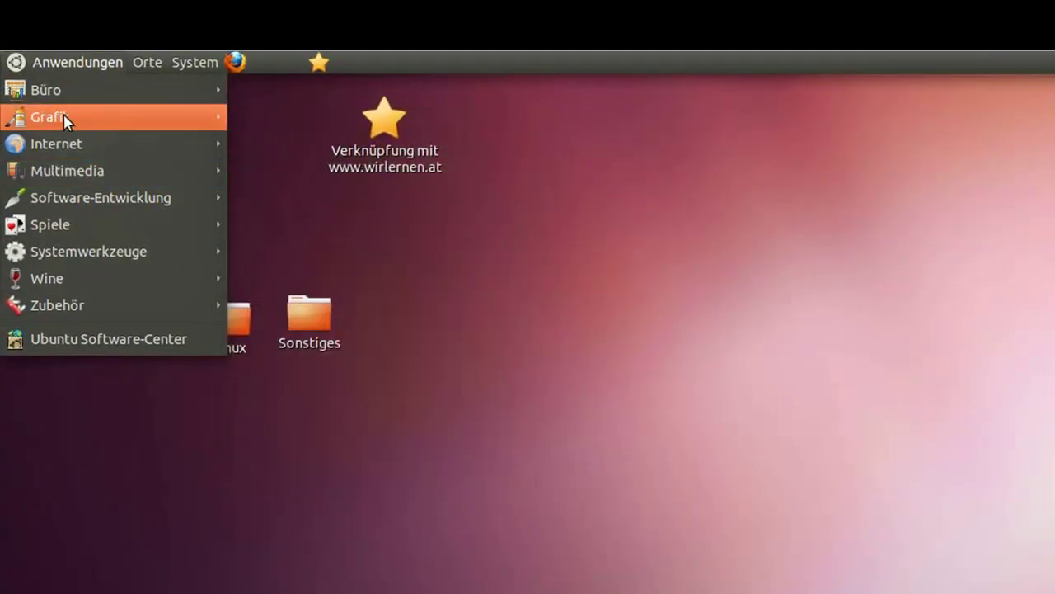
pyautogui.moveTo(48, 69)
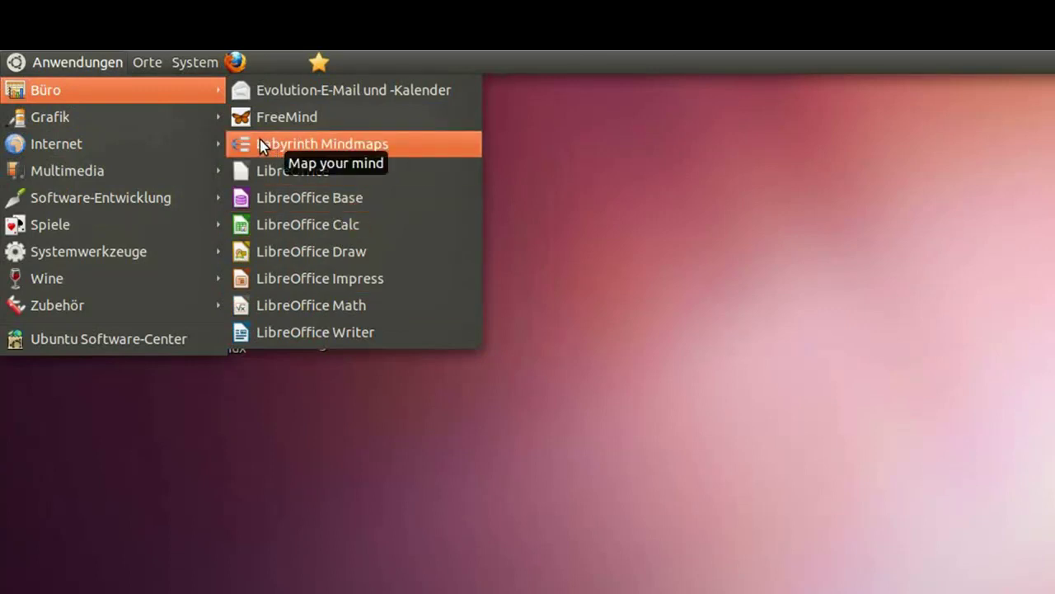
pyautogui.moveTo(87, 105)
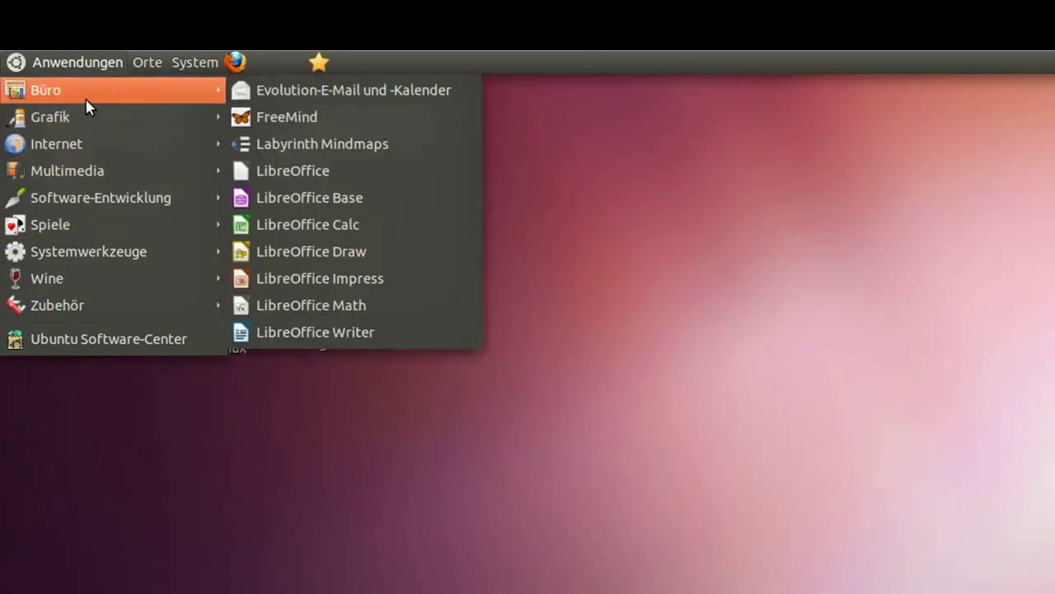
pyautogui.click(318, 145)
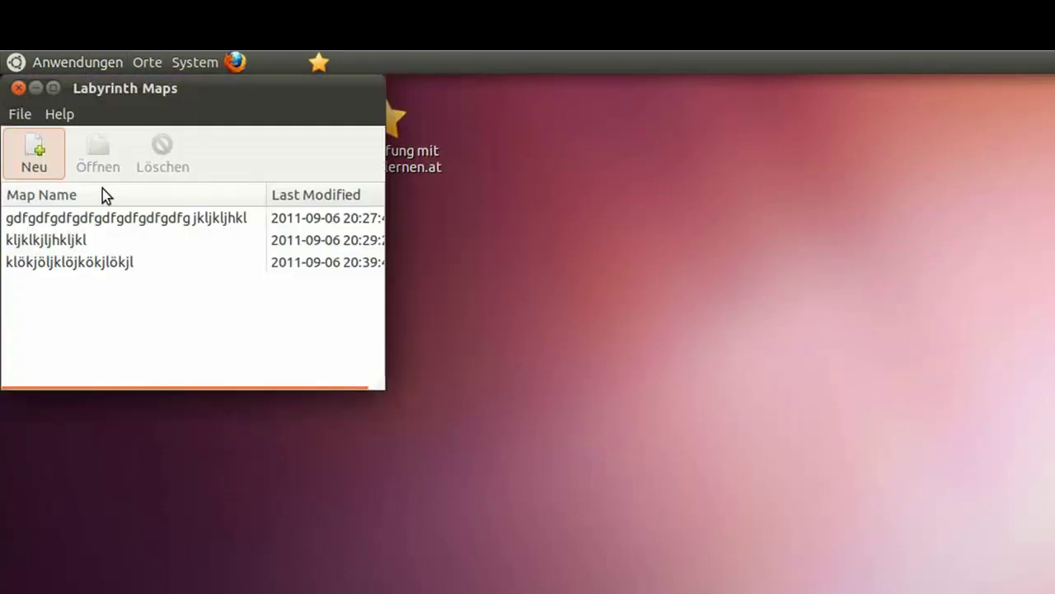
pyautogui.click(35, 155)
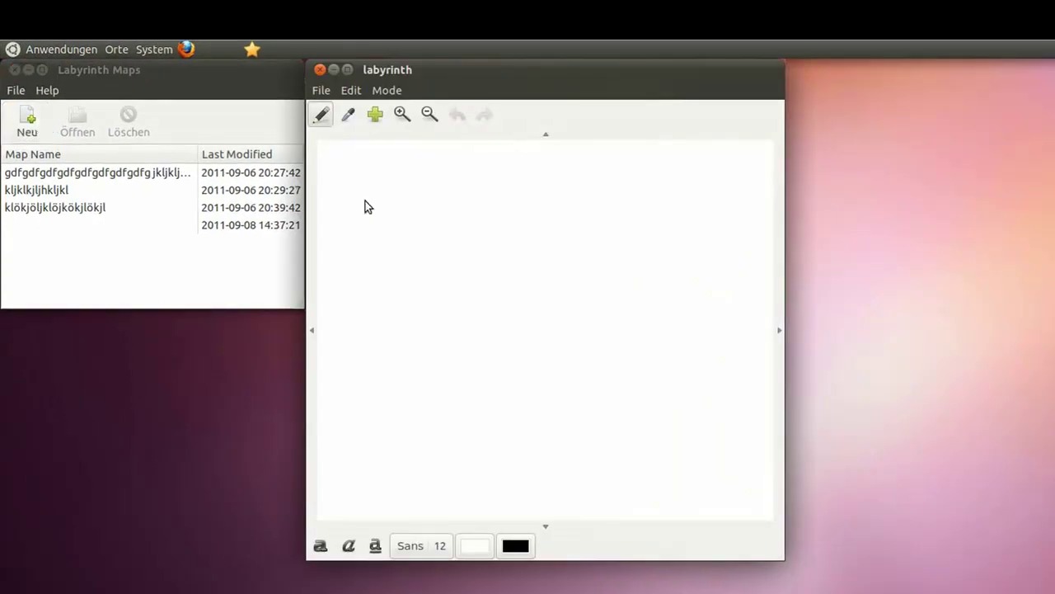
# Add the main thought hfghfdgdfgfdgh near the top of the map and a linked thought fghfghfdgh below it.
pyautogui.click(415, 189)
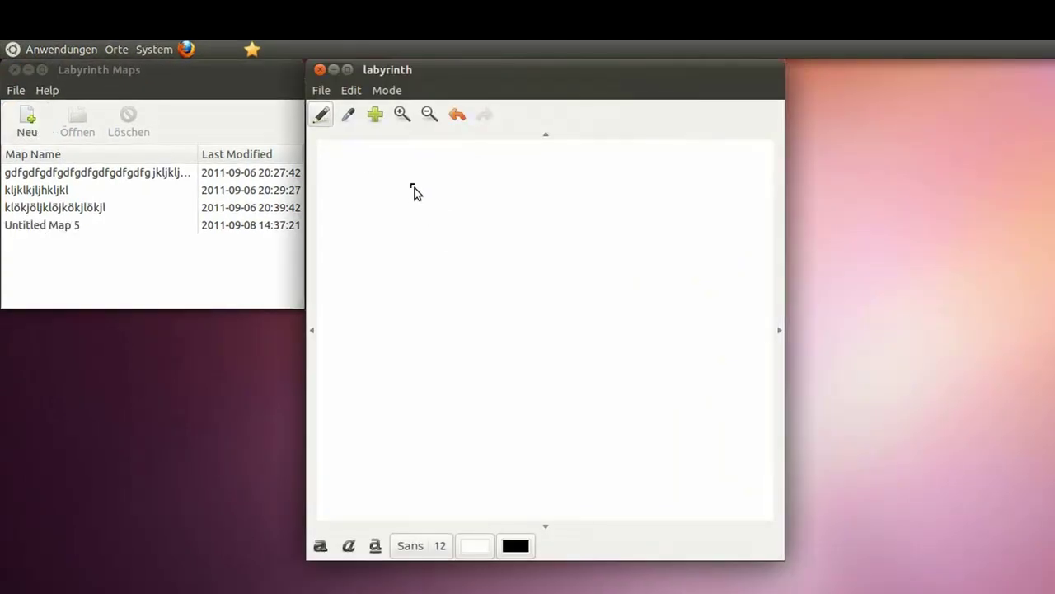
pyautogui.write('hfghfdgdfgfdgh')
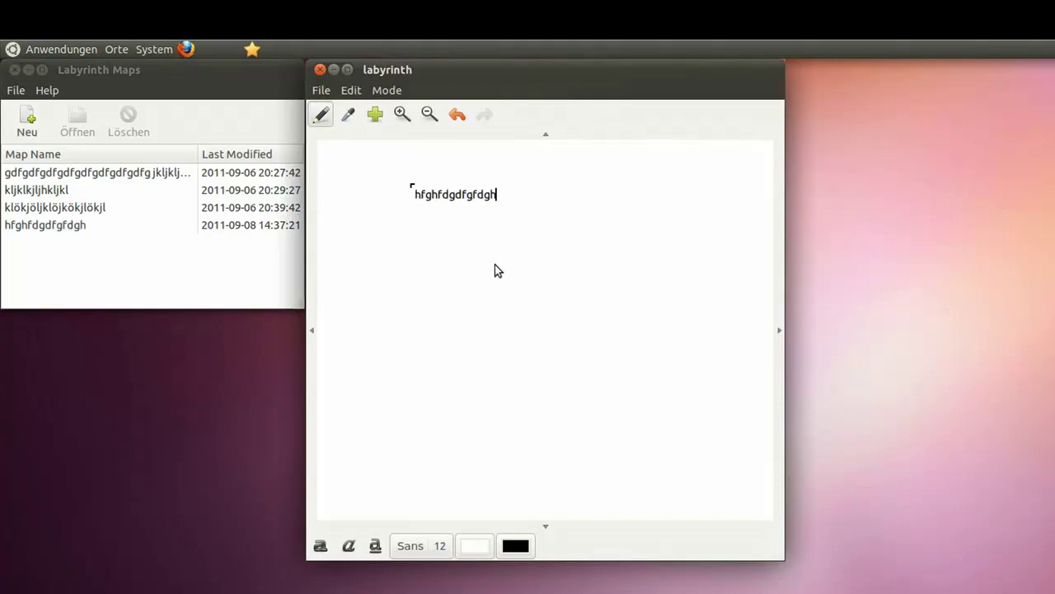
pyautogui.click(495, 266)
pyautogui.write('fgh')
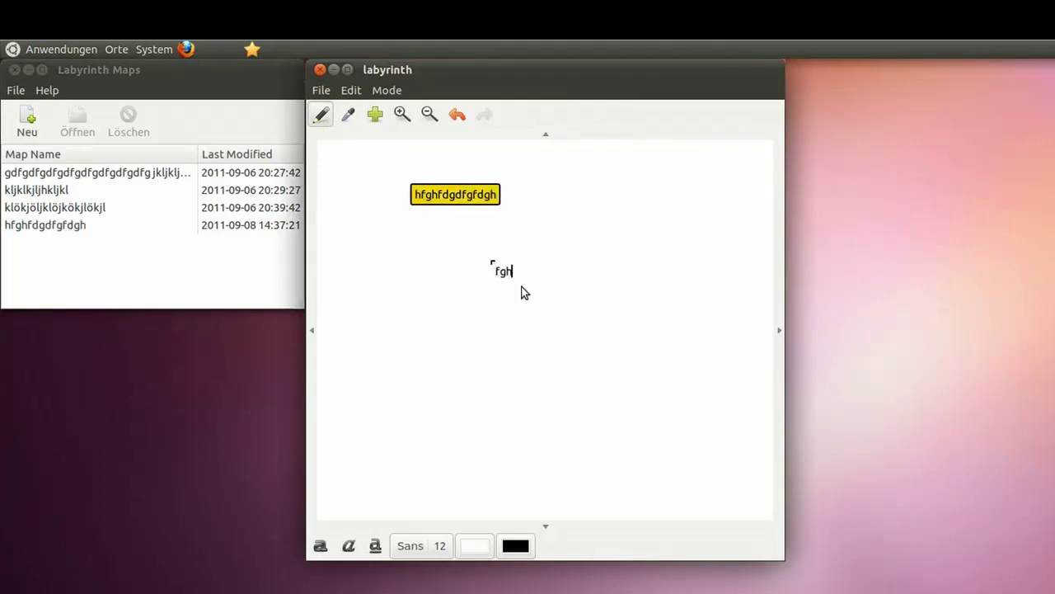
pyautogui.write('fghfdghfd')
pyautogui.click(553, 313)
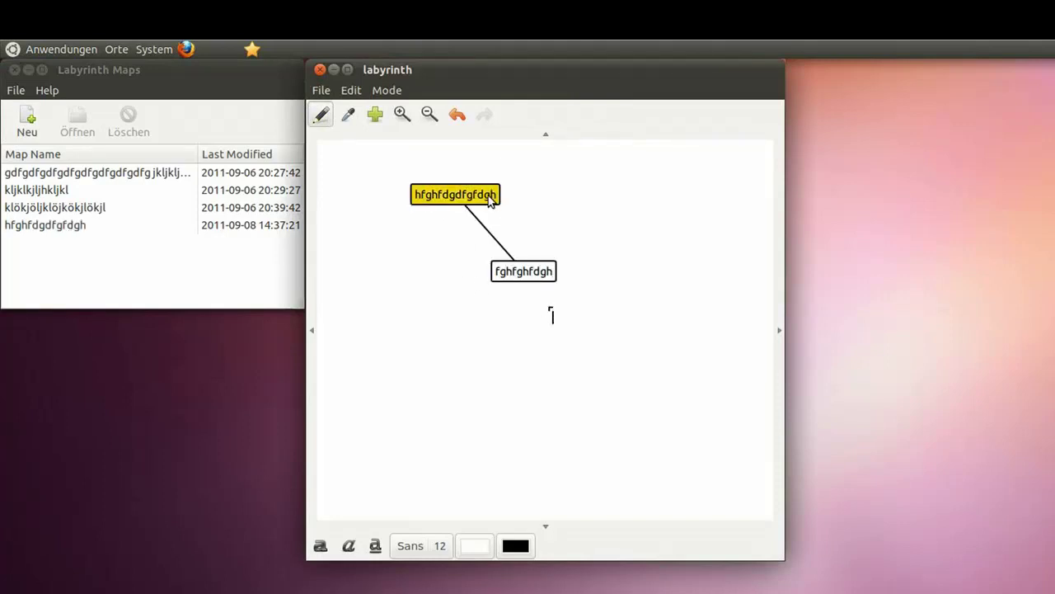
# Add the thought fdghfdgfgh linked to fghfghfdgh, and append fghgfhfgh to the text of fghfghfdgh.
pyautogui.click(517, 275)
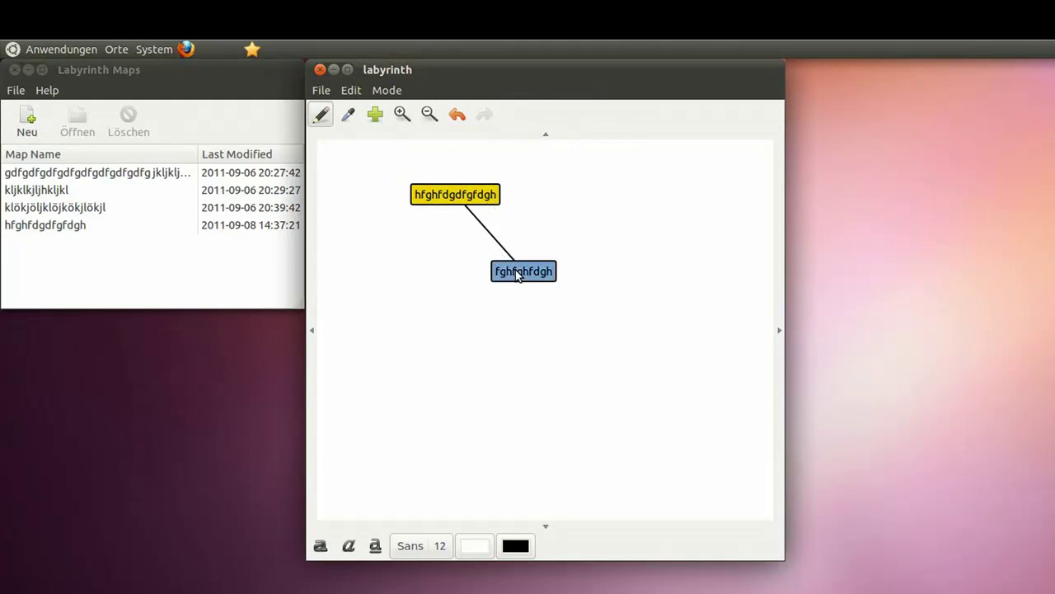
pyautogui.click(397, 354)
pyautogui.write('fdghfdgfgh')
pyautogui.click(561, 388)
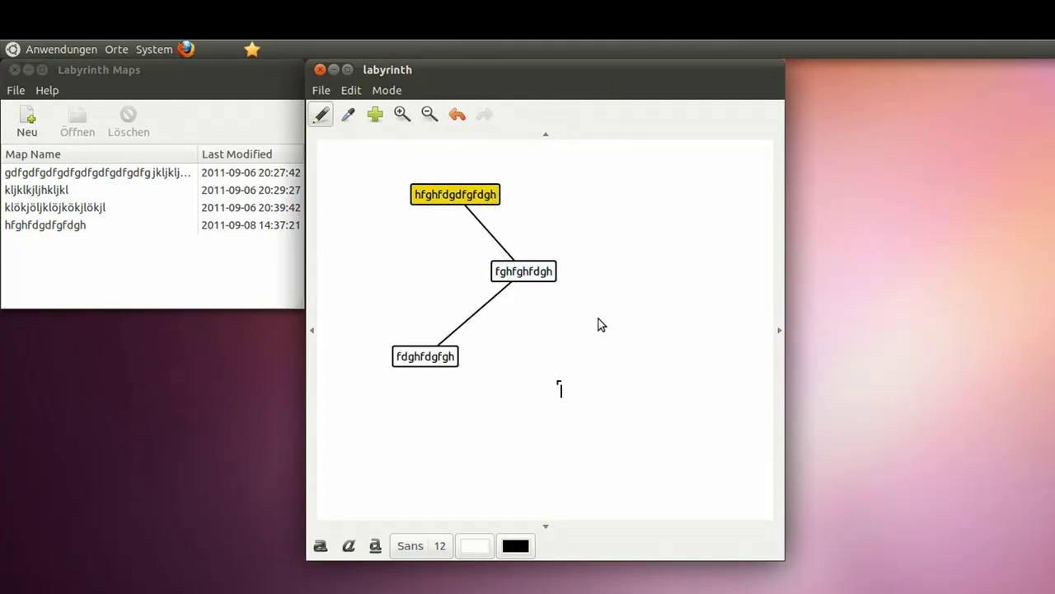
pyautogui.click(543, 275)
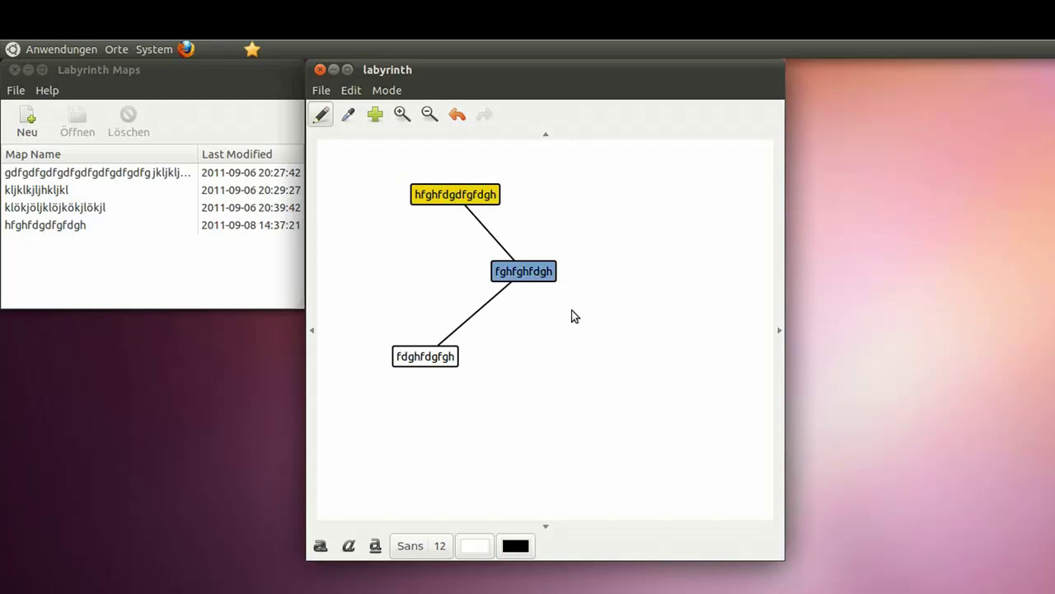
pyautogui.write('fghgfhfgh')
pyautogui.click(593, 378)
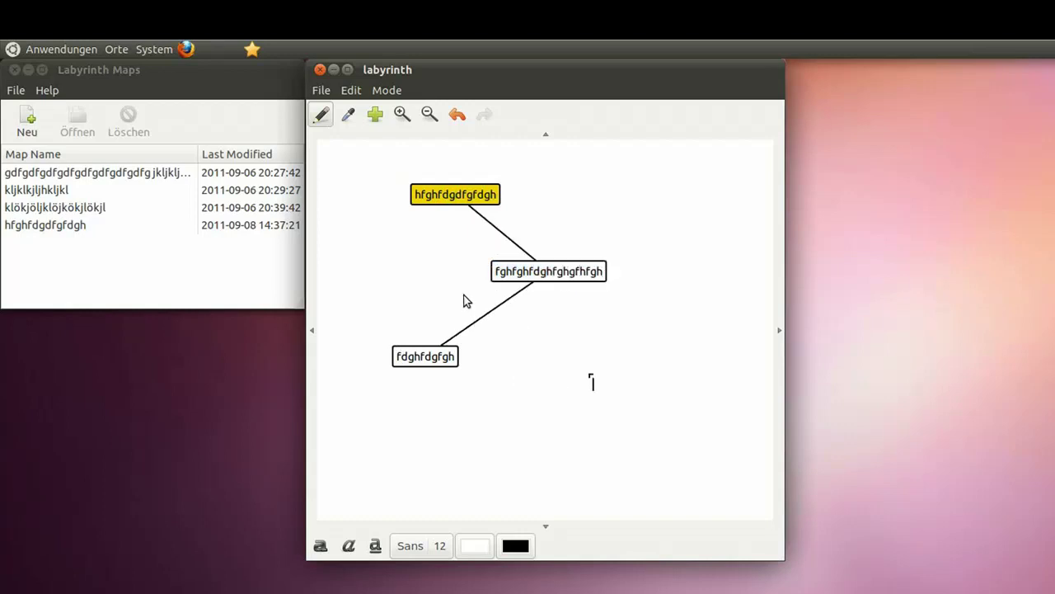
# Move the thought fghfghfdghfghgfhfgh to the upper right of the map, and close both the map and Labyrinth.
pyautogui.moveTo(532, 275); pyautogui.dragTo(658, 172)
pyautogui.click(494, 255)
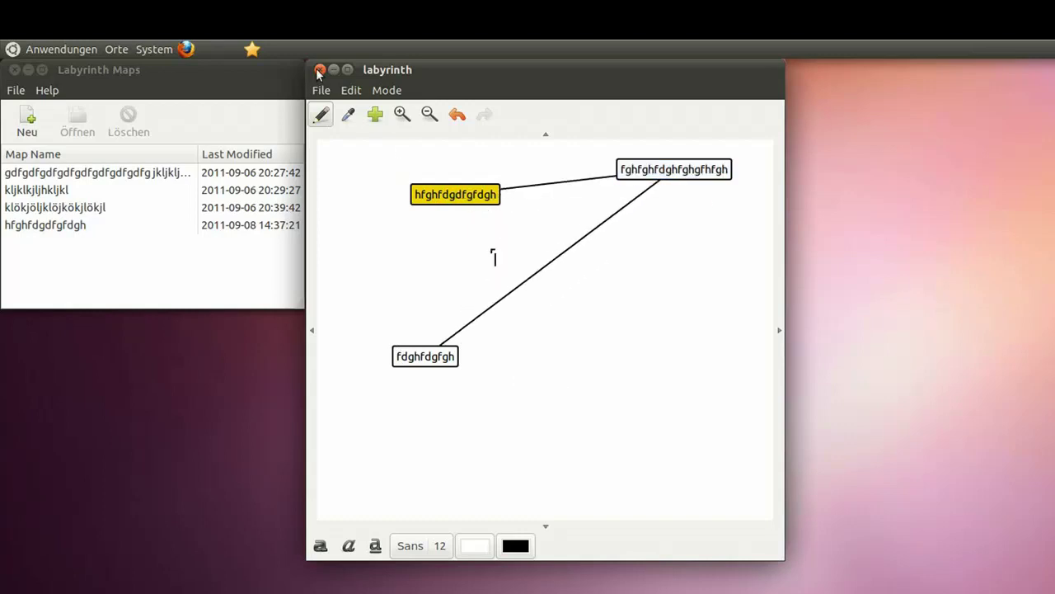
pyautogui.click(320, 70)
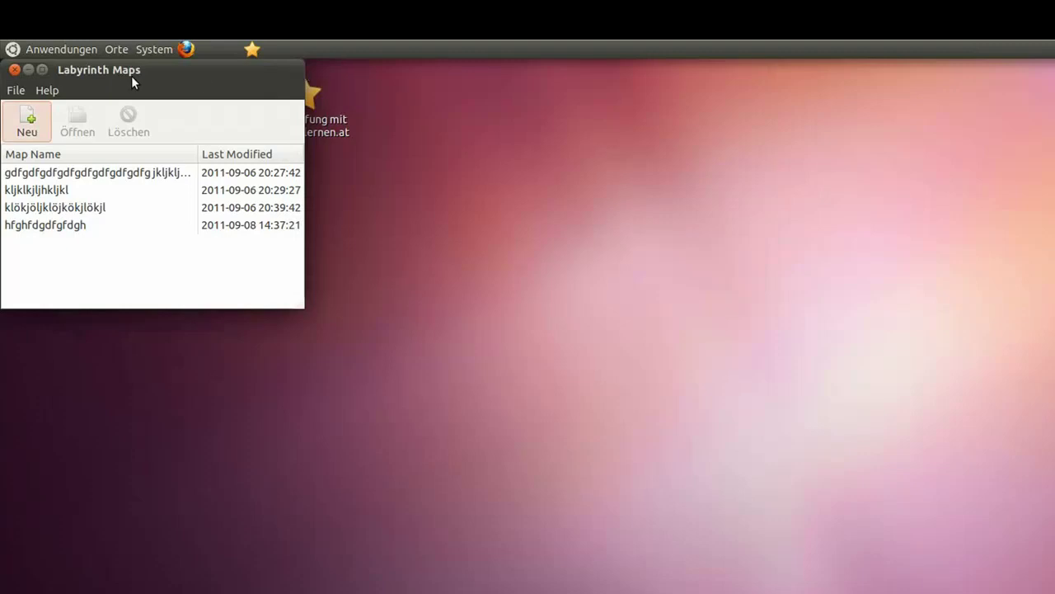
pyautogui.click(15, 70)
# Look over the application categories from Internet to Systemwerkzeuge, Wine and Zubehör, and launch the Ubuntu Software-Center.
pyautogui.click(55, 51)
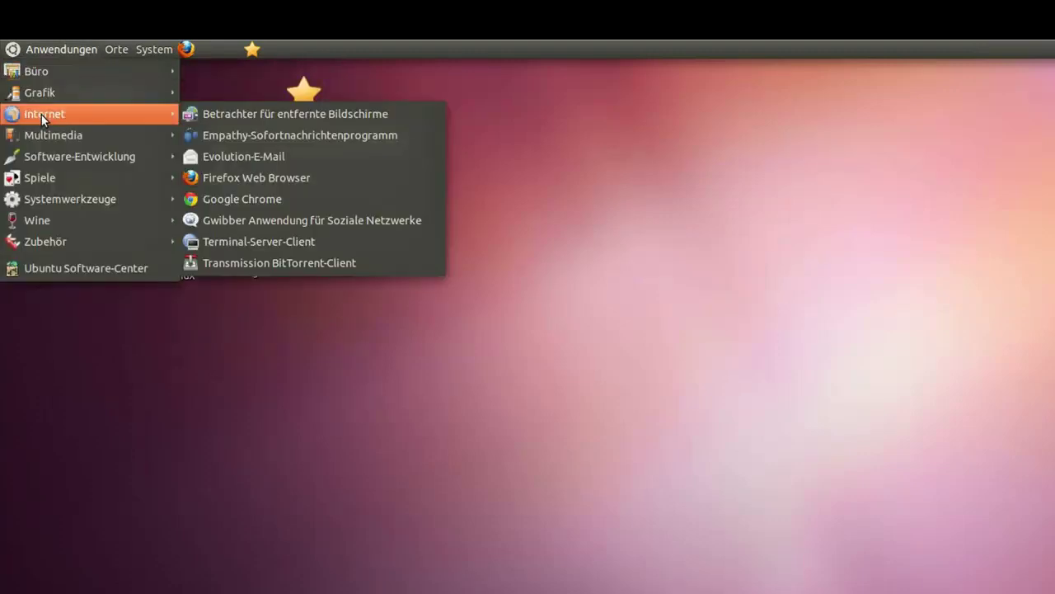
pyautogui.moveTo(46, 181)
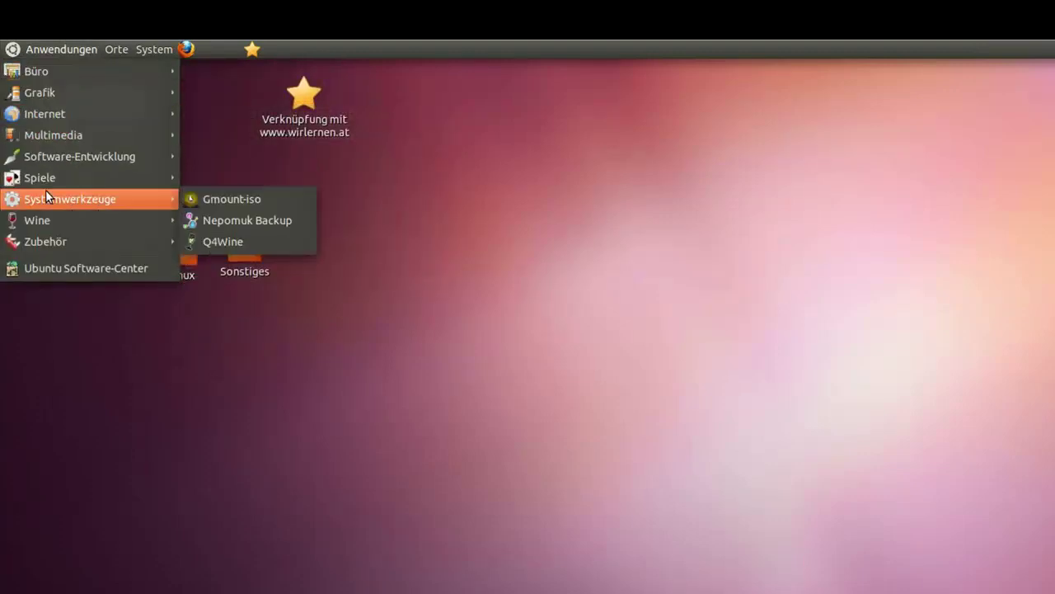
pyautogui.moveTo(49, 216)
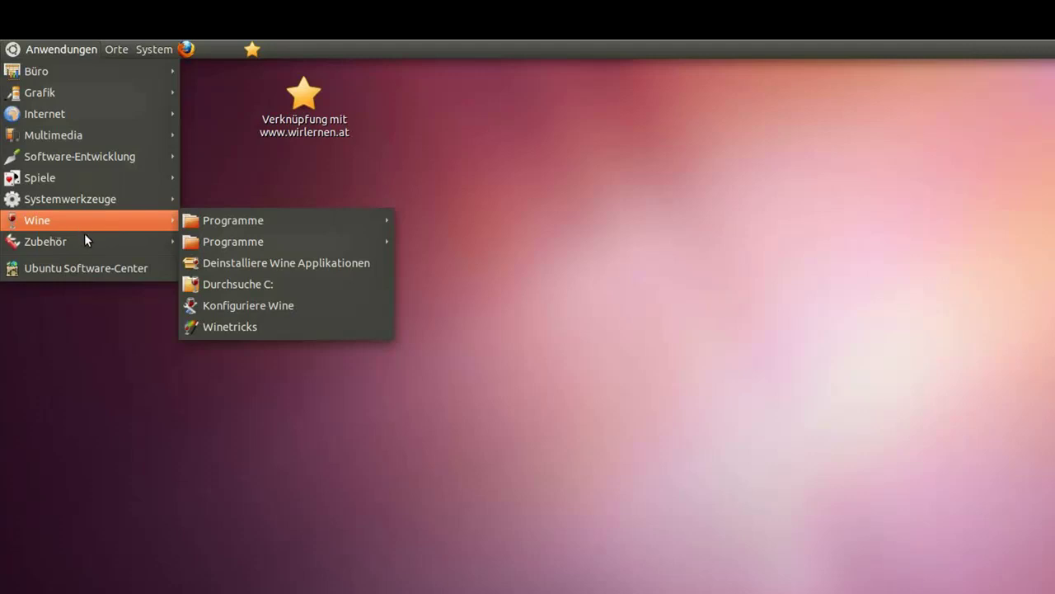
pyautogui.moveTo(47, 83)
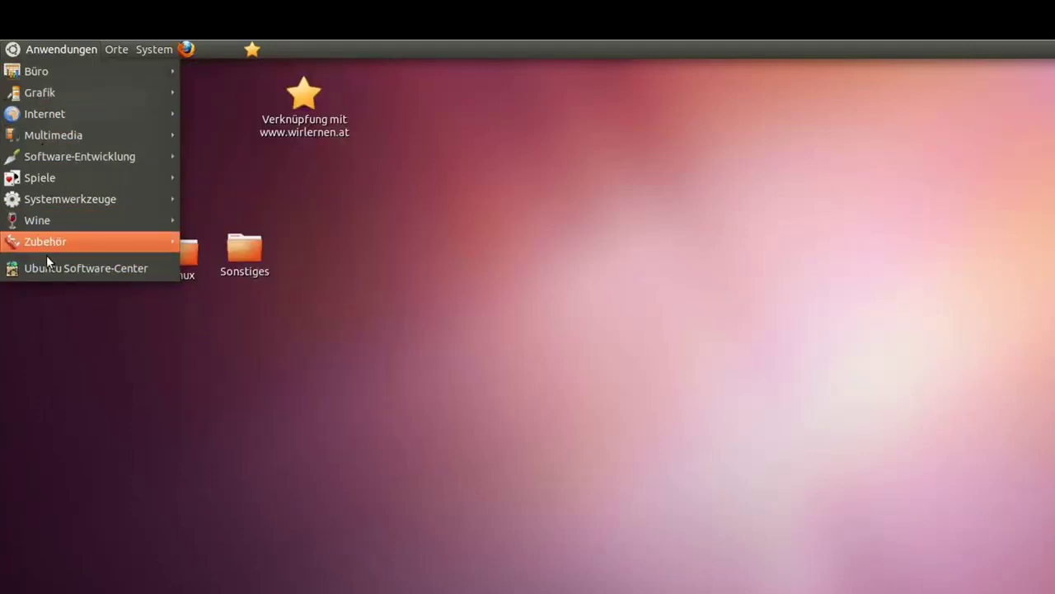
pyautogui.click(92, 269)
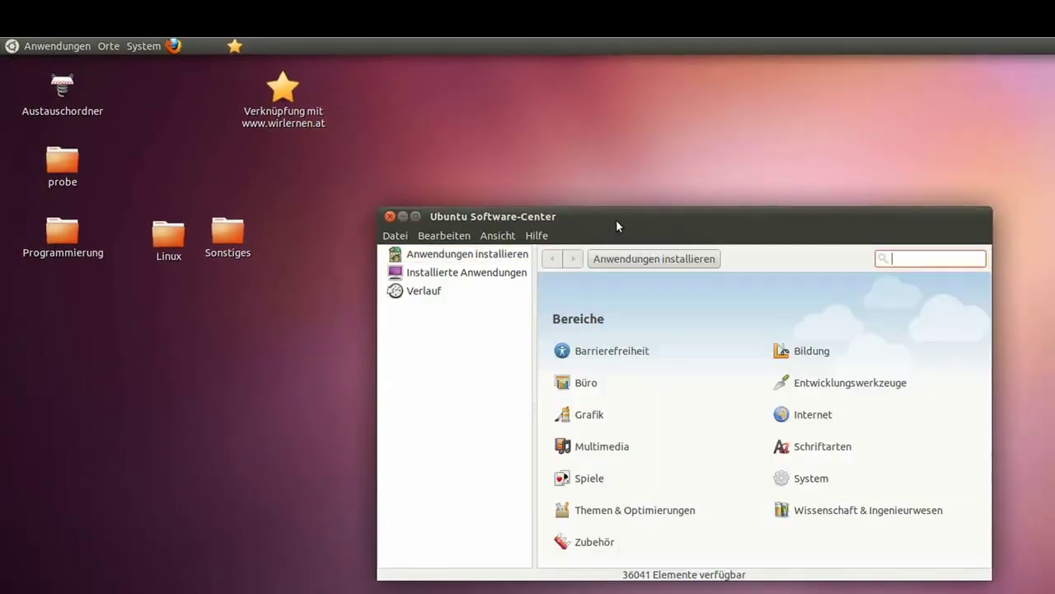
# Reposition the Software-Center window and view the installed applications and the ones provided by Ubuntu.
pyautogui.moveTo(616, 220); pyautogui.dragTo(523, 139)
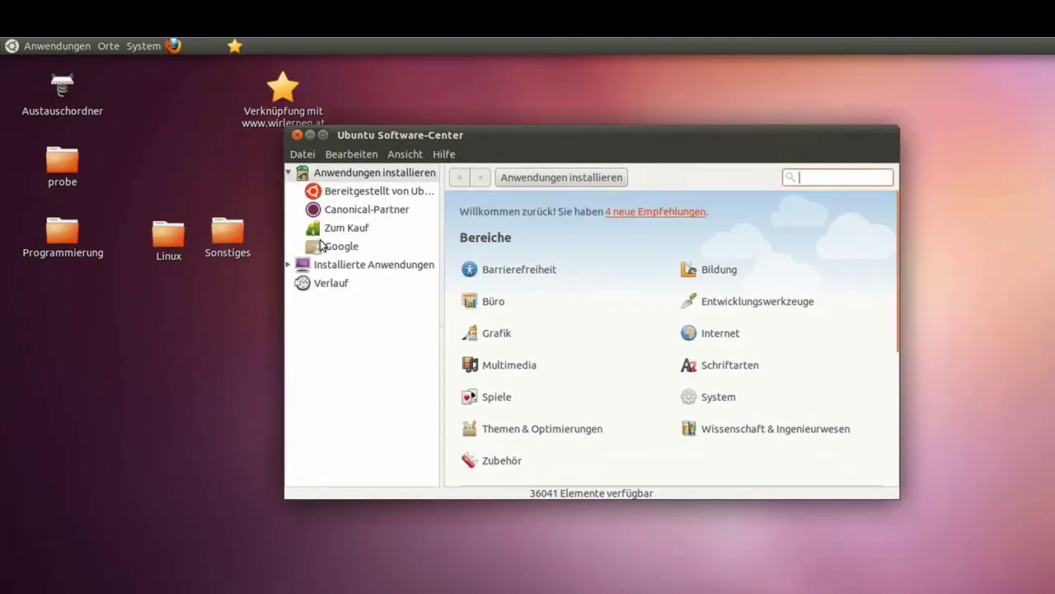
pyautogui.click(358, 264)
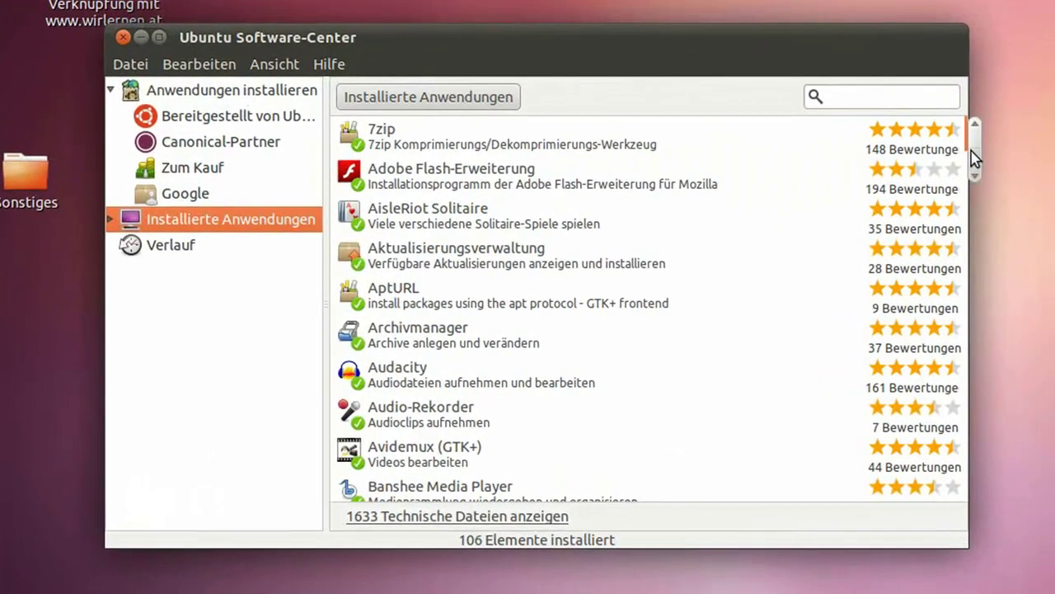
pyautogui.moveTo(973, 157)
pyautogui.mouseDown()
pyautogui.moveTo(962, 467)
pyautogui.moveTo(970, 137)
pyautogui.mouseUp()
pyautogui.click(239, 118)
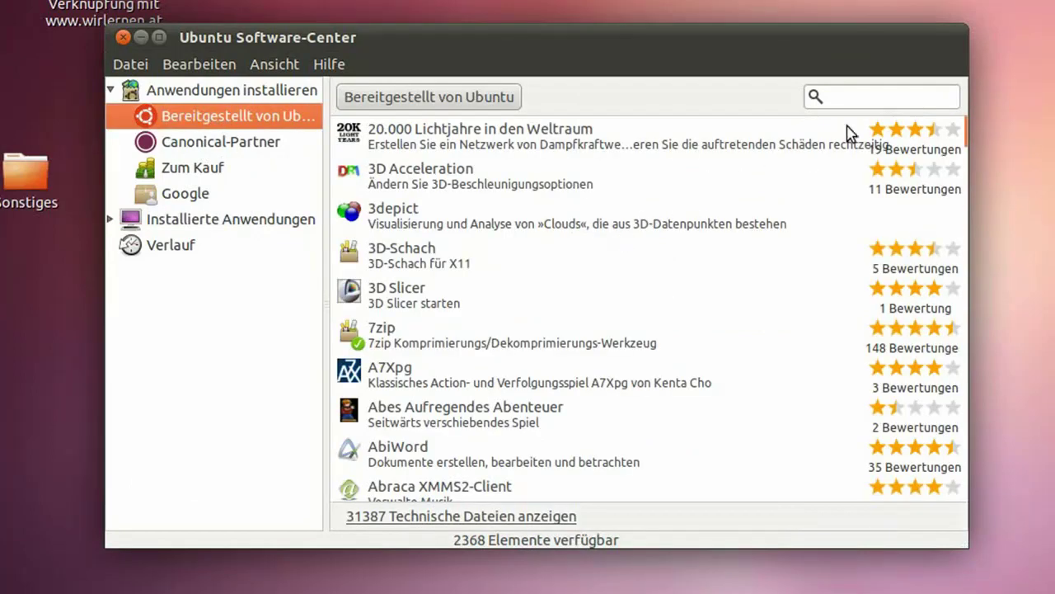
# Browse the installable applications to Spiele, Brettspiele, and read the full information on 3D-Schach.
pyautogui.click(256, 96)
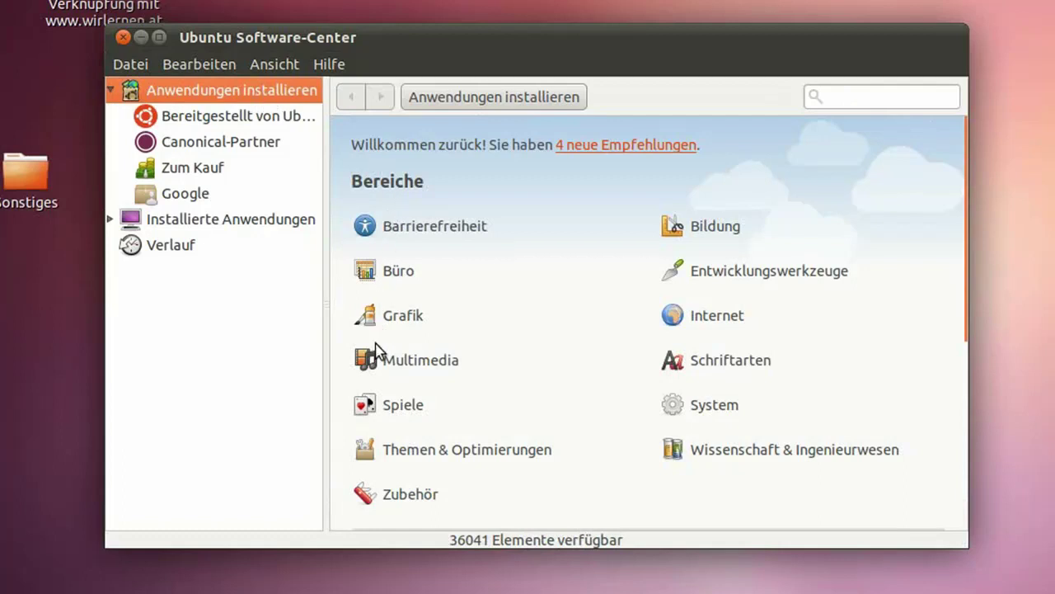
pyautogui.click(394, 405)
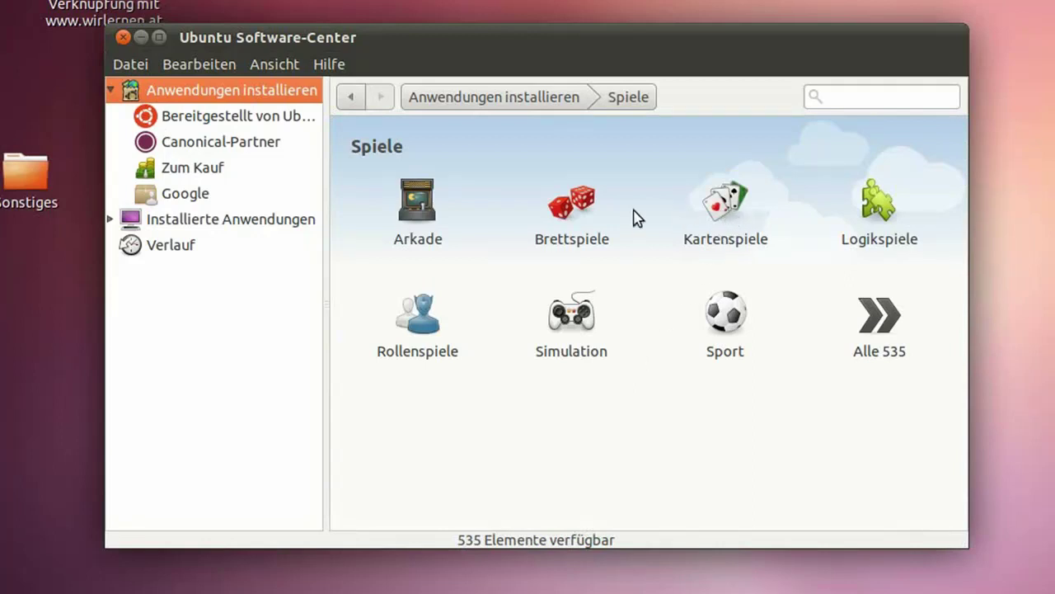
pyautogui.click(572, 225)
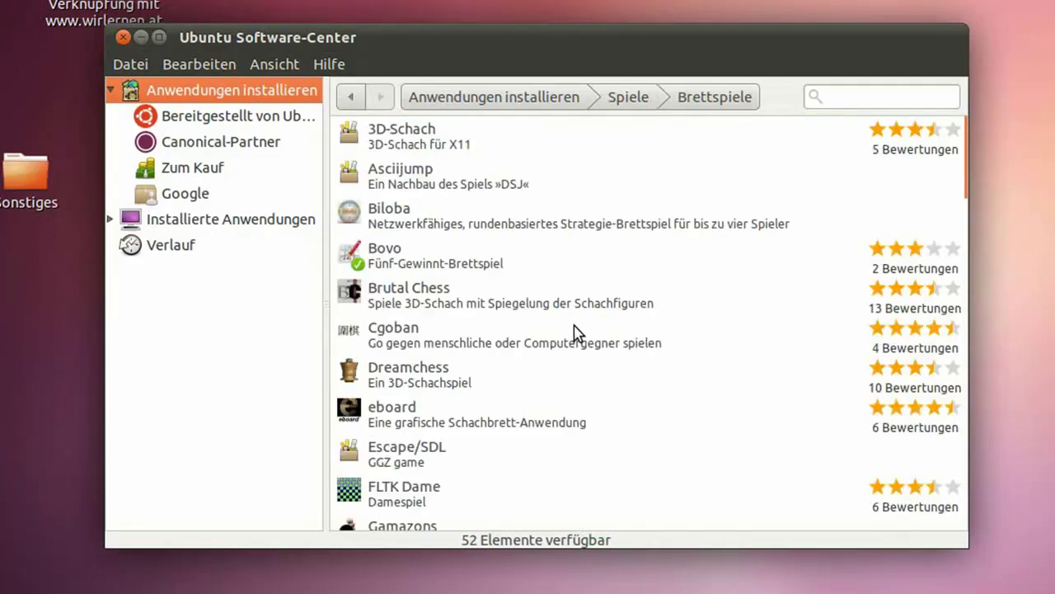
pyautogui.click(464, 144)
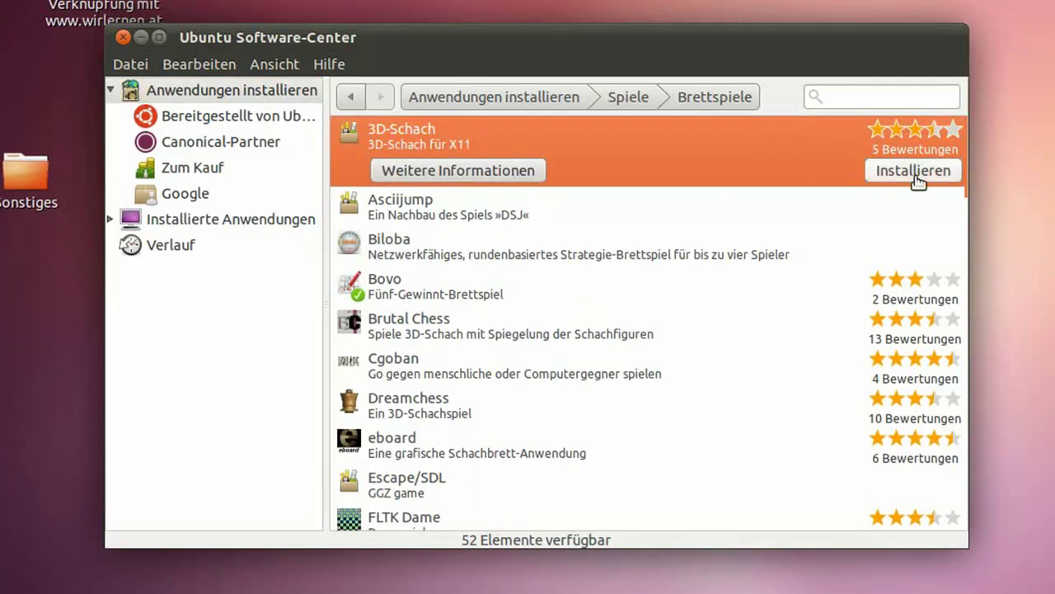
pyautogui.click(497, 170)
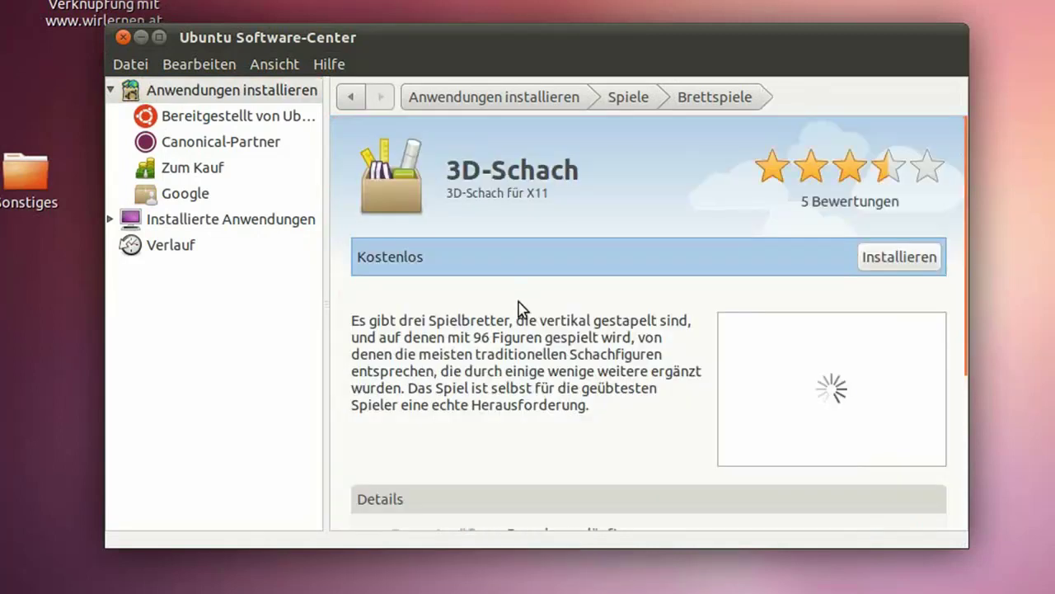
pyautogui.scroll(-6, 518, 351)
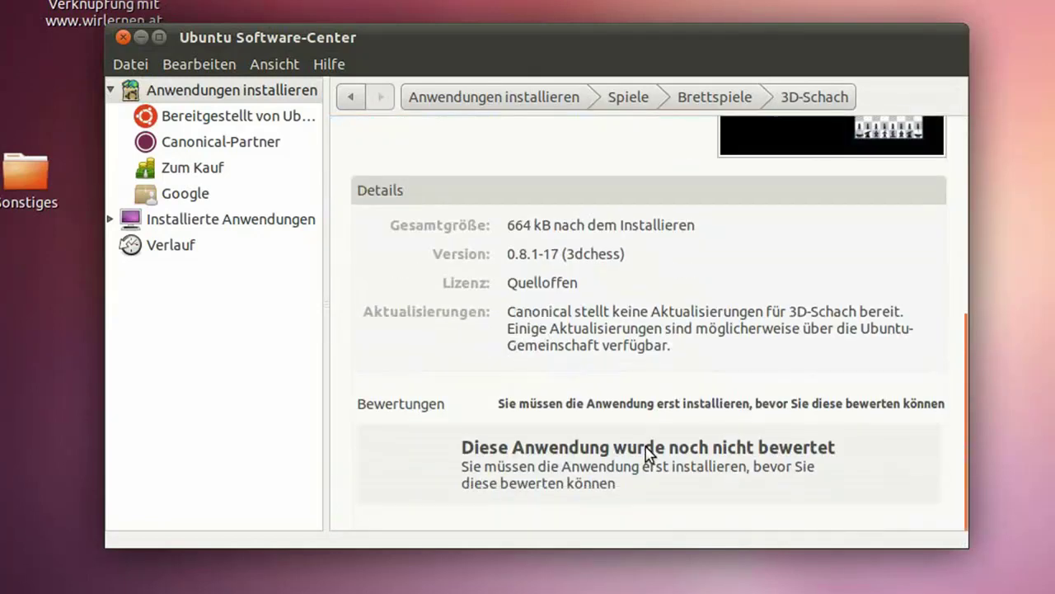
pyautogui.scroll(6, 647, 454)
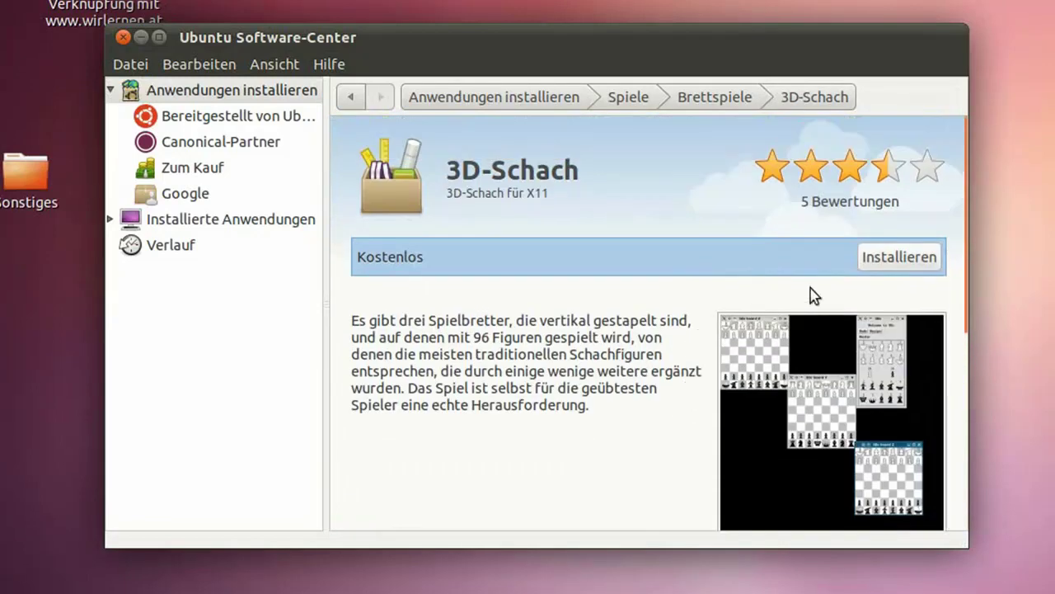
# Install 3D-Schach, authorizing the installation with the account password.
pyautogui.click(888, 259)
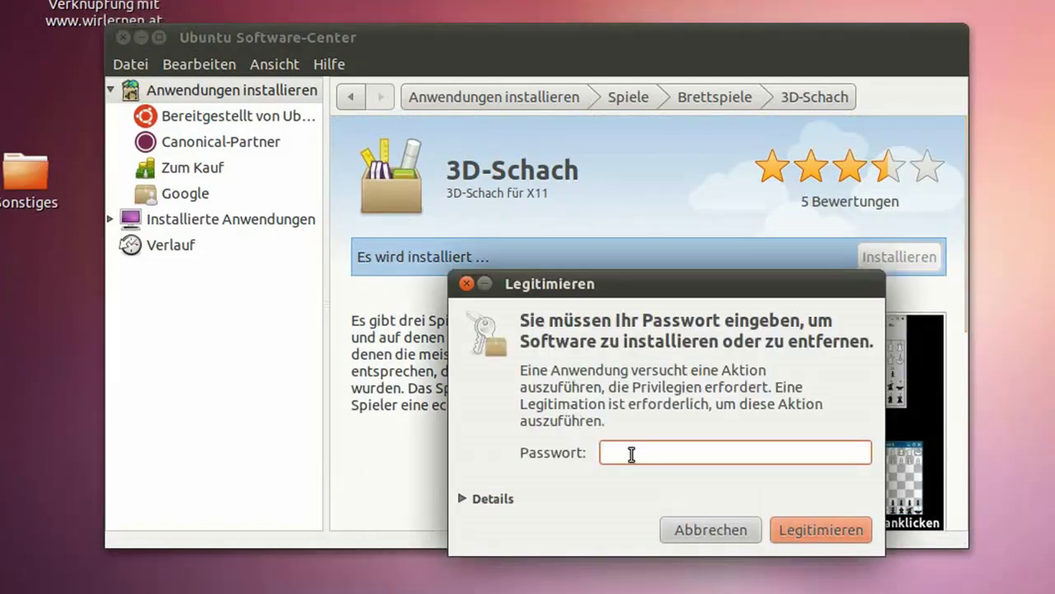
pyautogui.write('•')
pyautogui.click(816, 534)
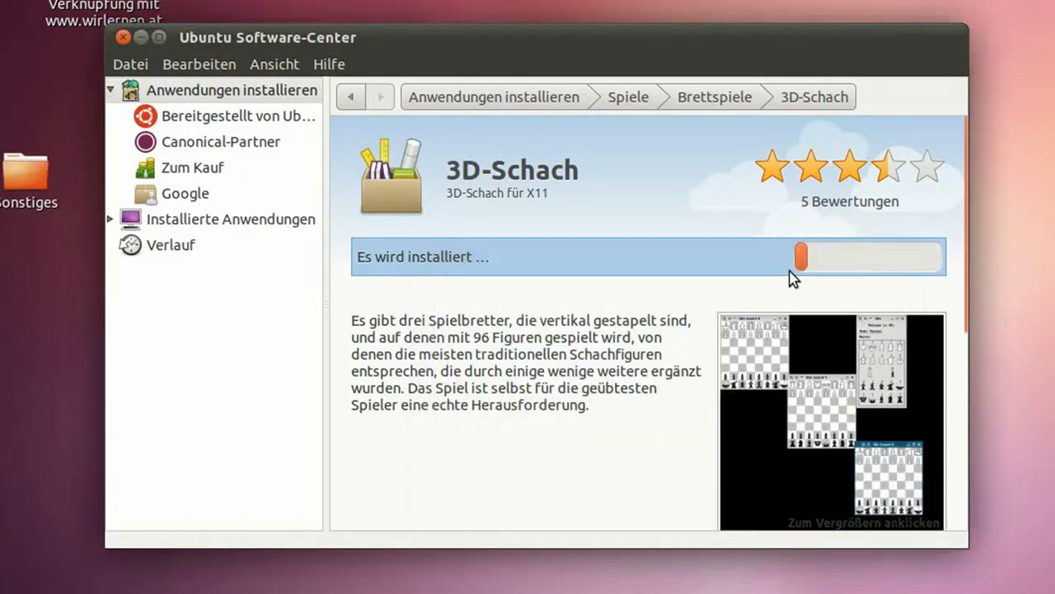
# Check the software change history and the progress of the running 3D-Schach installation.
pyautogui.click(169, 248)
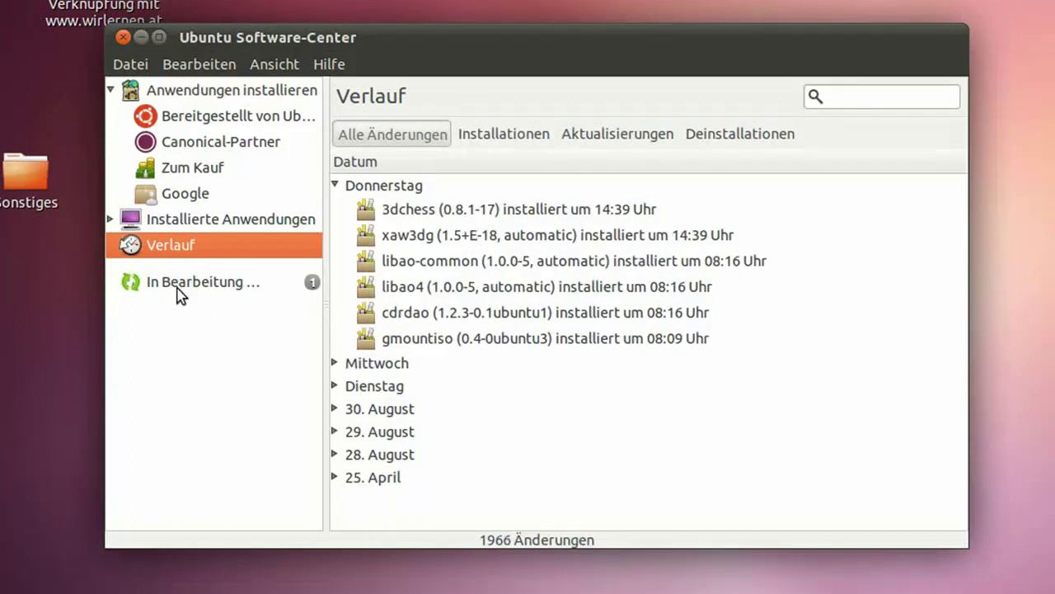
pyautogui.click(178, 289)
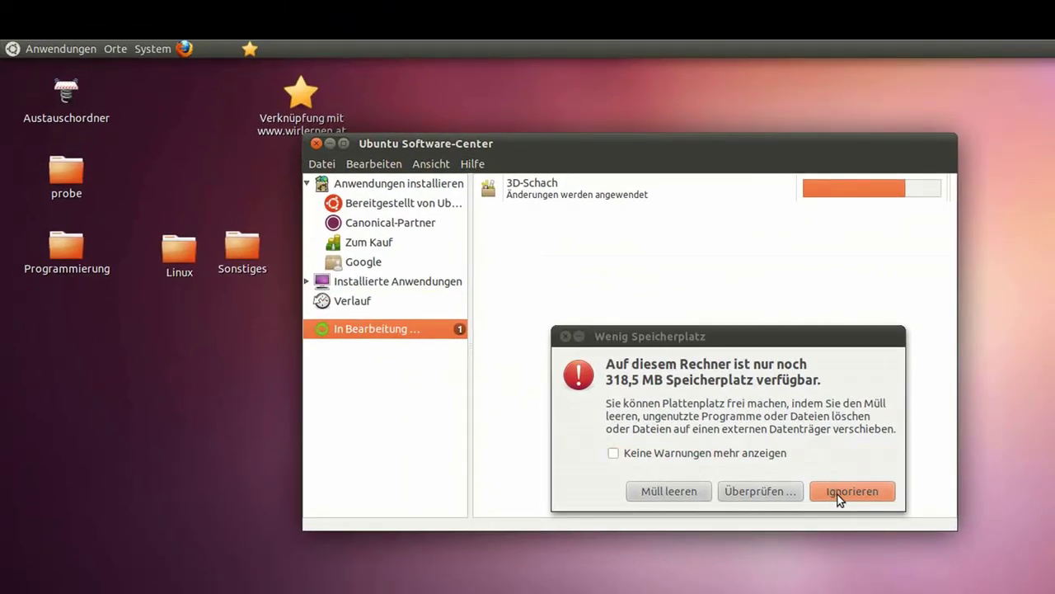
# Ignore the low disk space warning and launch the newly installed 3D Chess game.
pyautogui.click(872, 497)
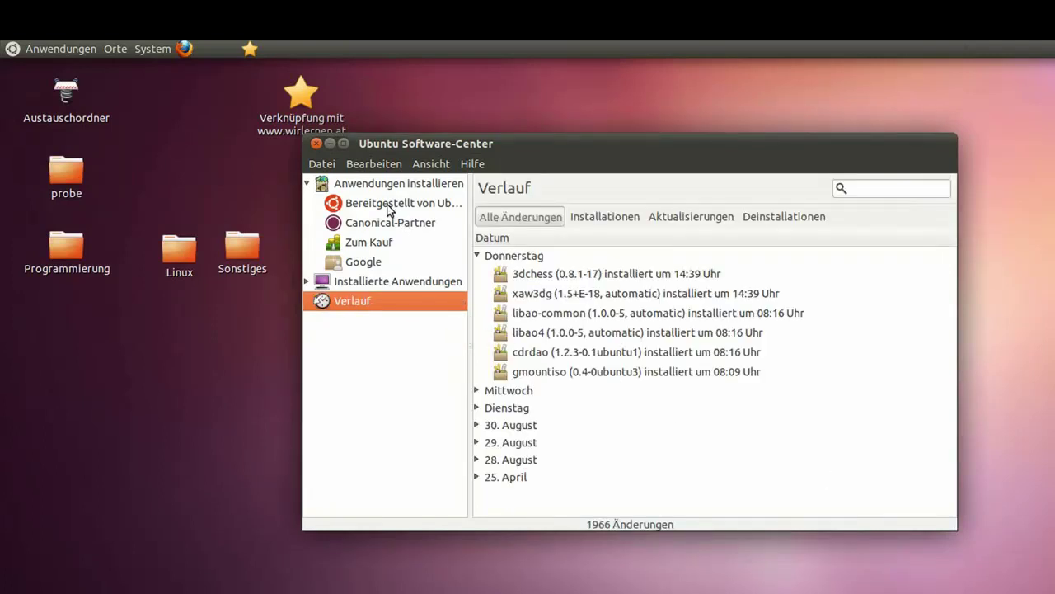
pyautogui.click(58, 51)
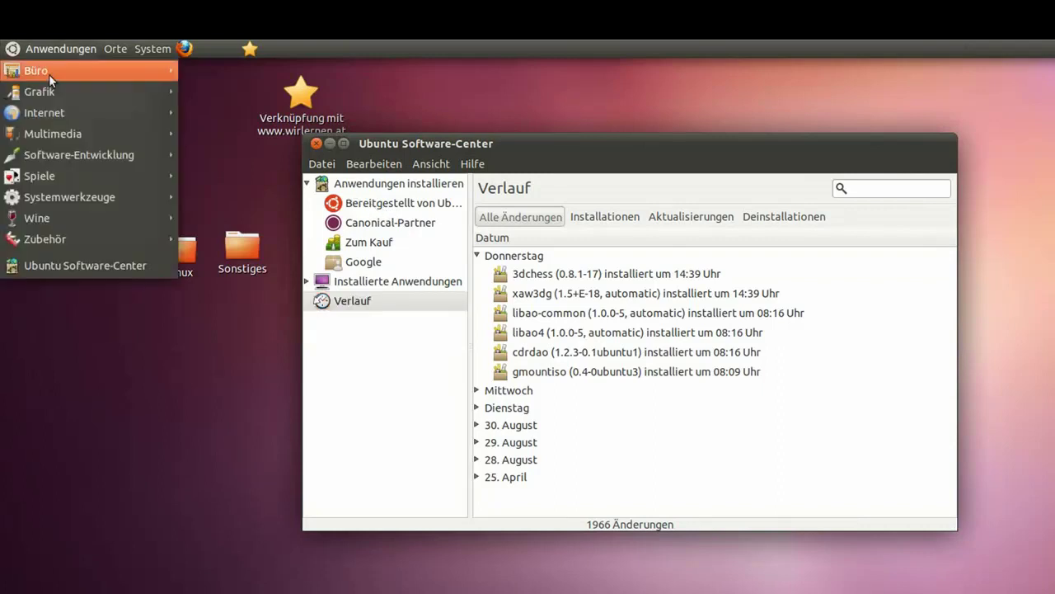
pyautogui.moveTo(38, 176)
pyautogui.click(247, 177)
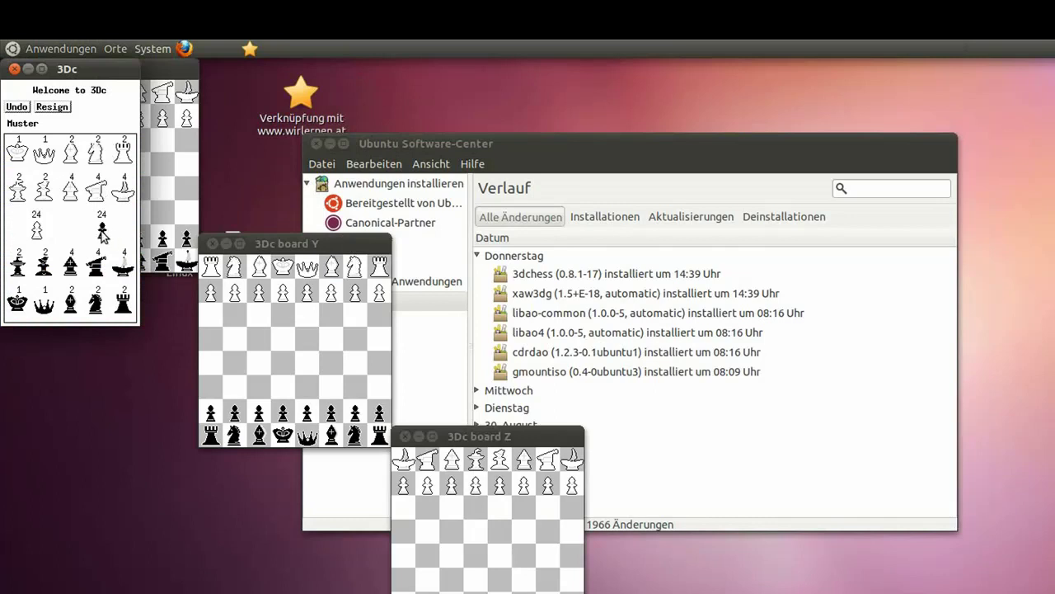
# Move the white pawn from Yb2 to Yb4 and the black pawn from Yd7 to Yd6, and close the chess game.
pyautogui.moveTo(233, 294); pyautogui.dragTo(239, 338)
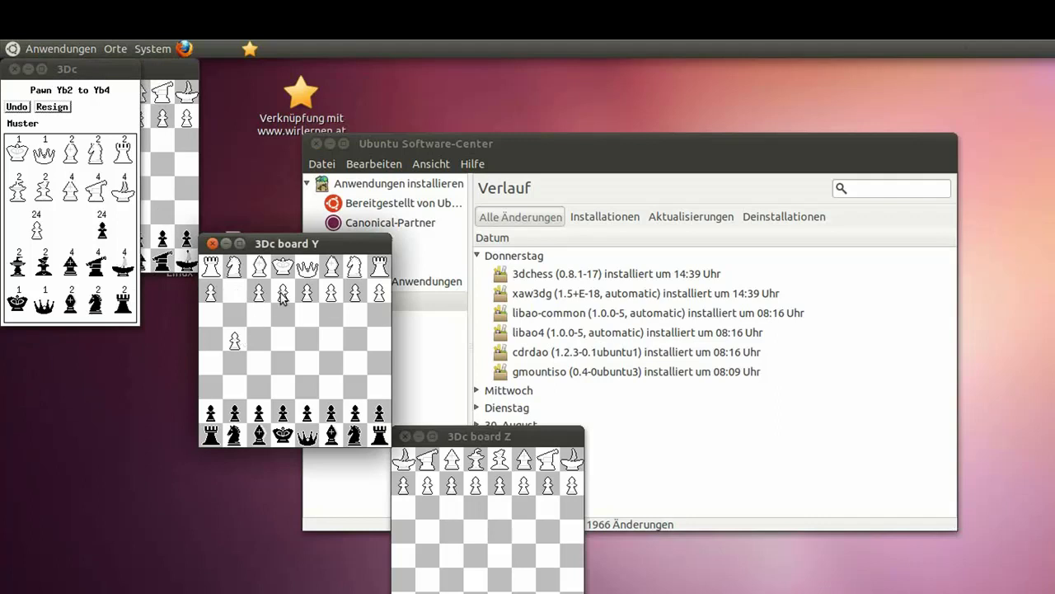
pyautogui.moveTo(283, 411); pyautogui.dragTo(283, 388)
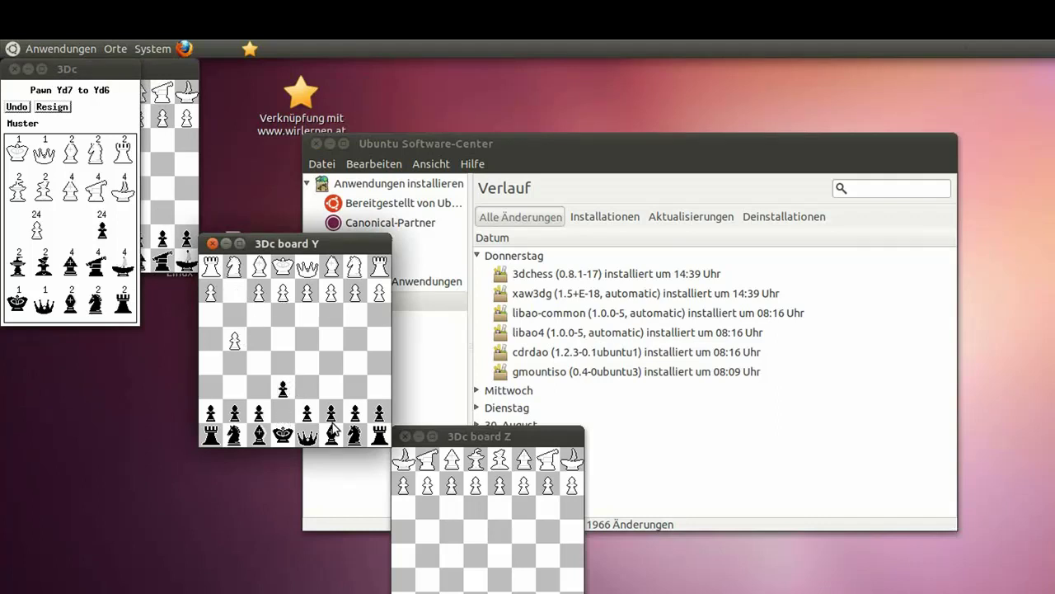
pyautogui.click(213, 244)
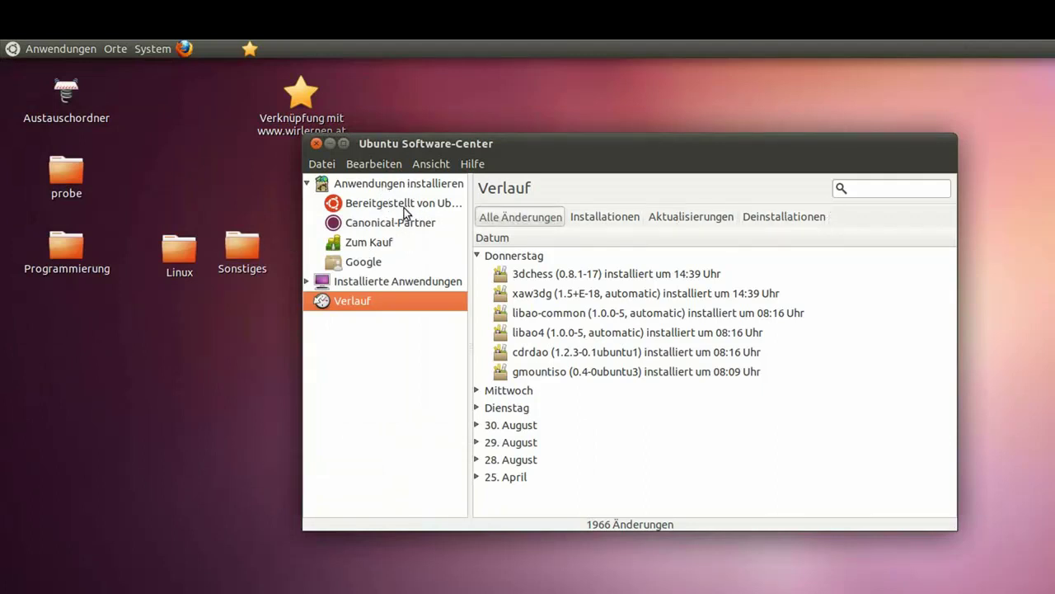
# View the installed applications, return to the 3D-Schach page among the installable applications, and uninstall the game.
pyautogui.click(368, 285)
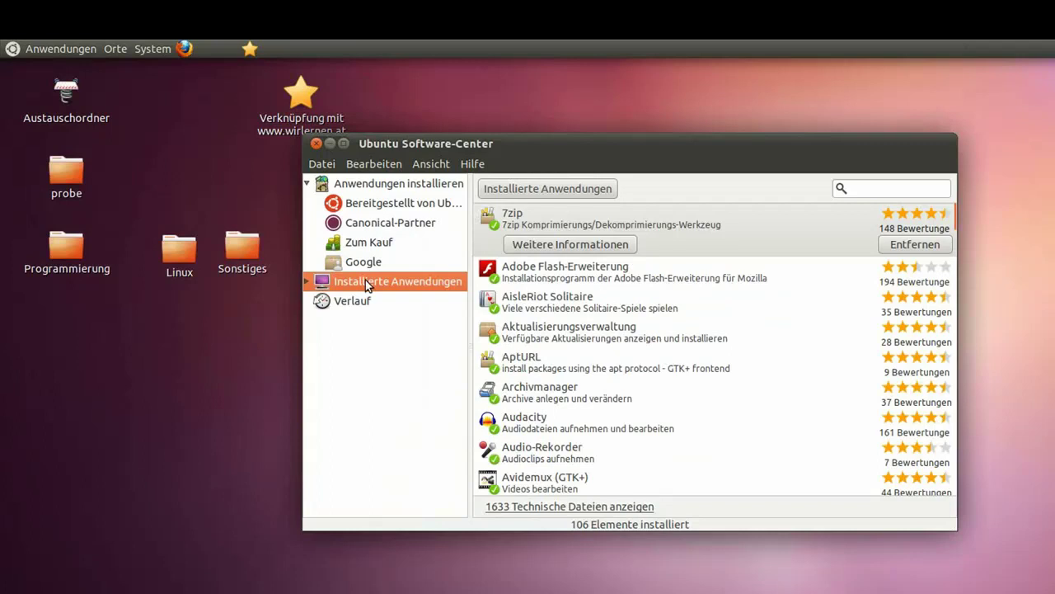
pyautogui.click(380, 187)
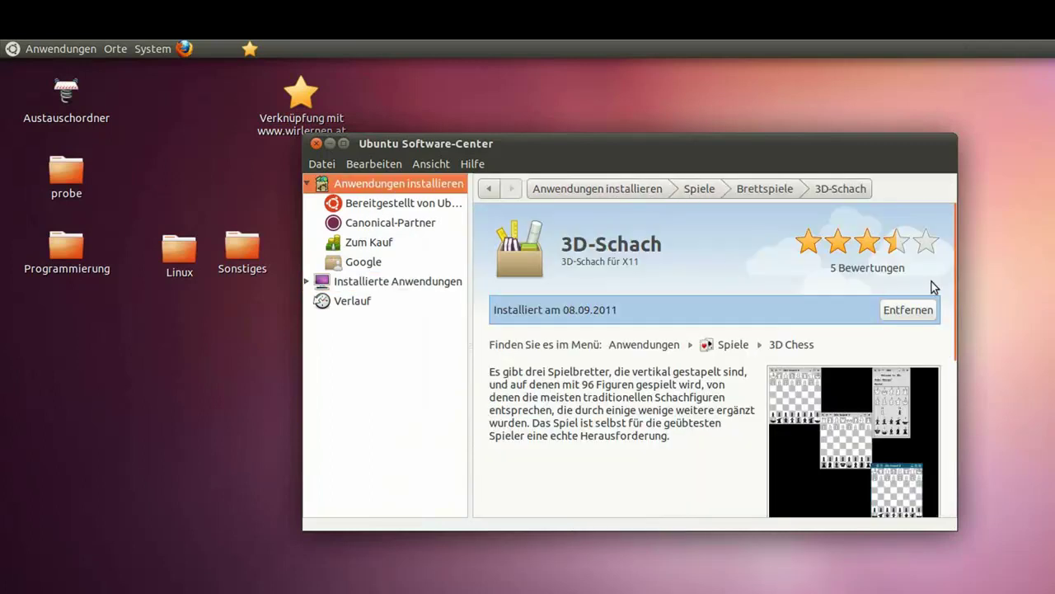
pyautogui.click(921, 317)
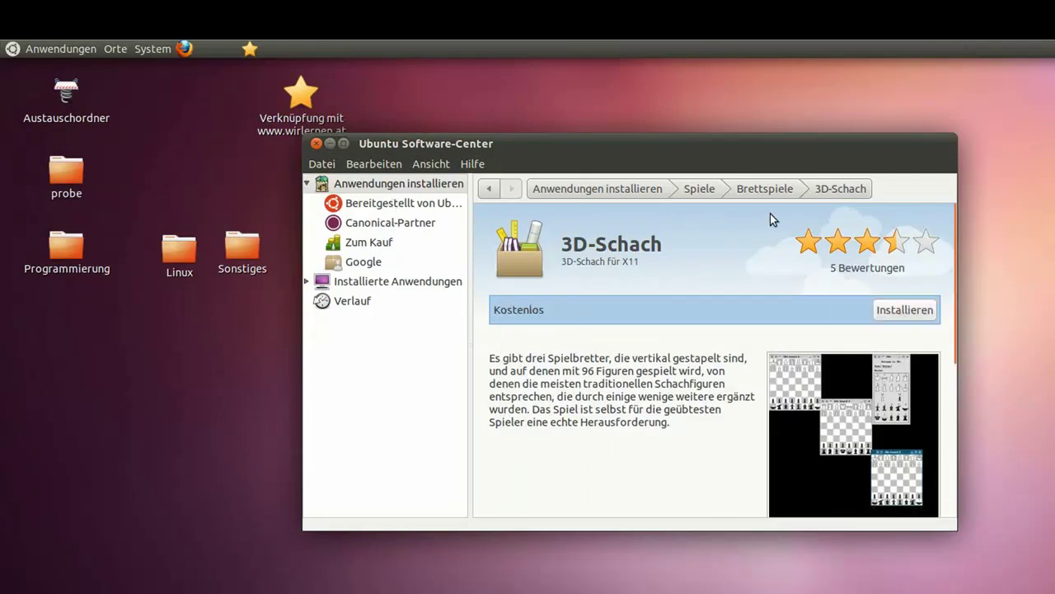
# Search all installable applications for "mp3", look at the Kid3 entry among the results, and close the Software-Center.
pyautogui.click(610, 189)
pyautogui.click(889, 190)
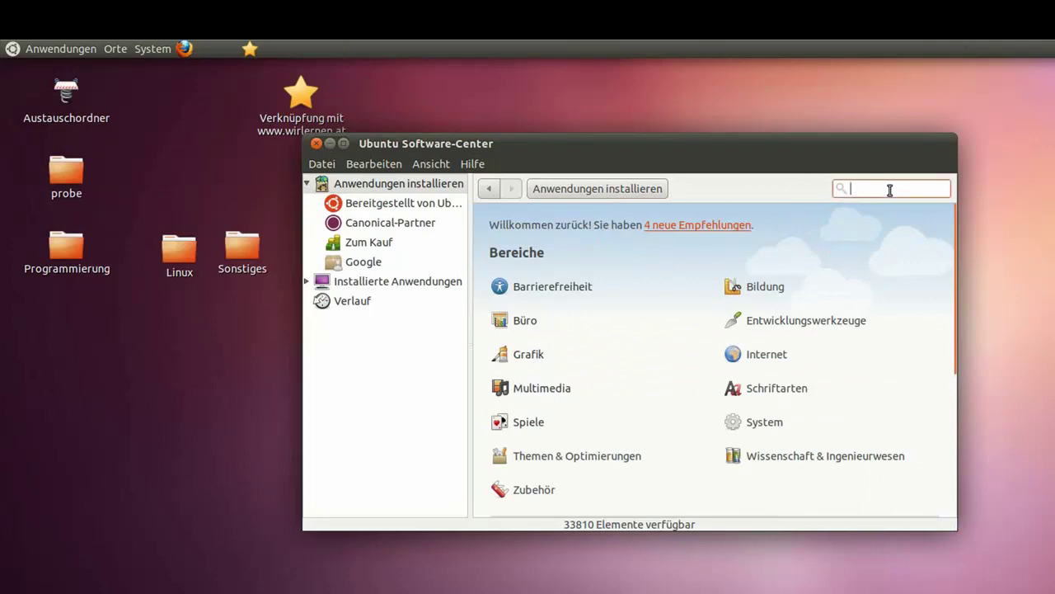
pyautogui.write('mp3')
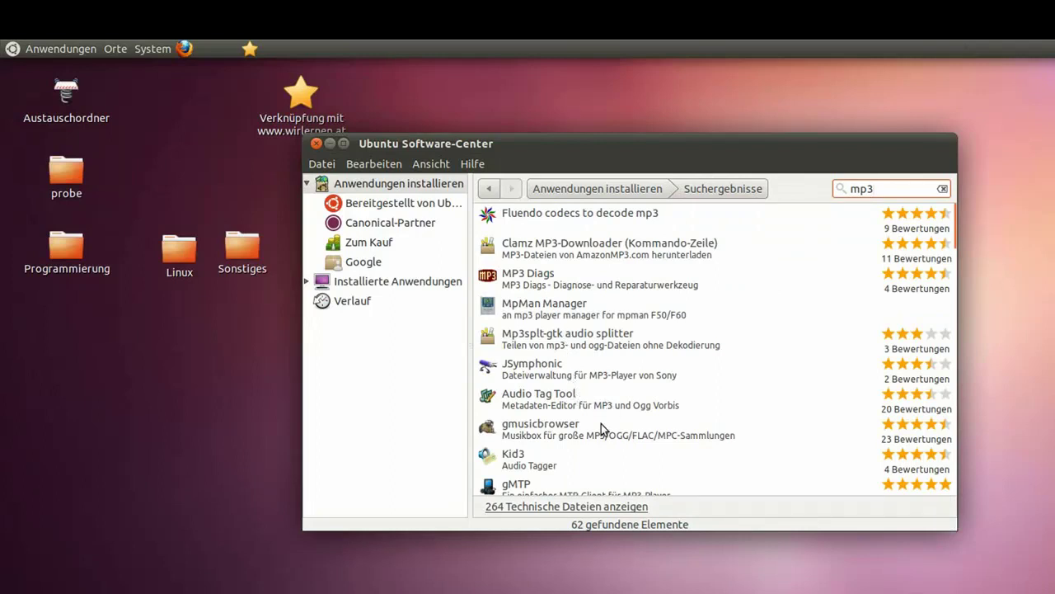
pyautogui.click(547, 467)
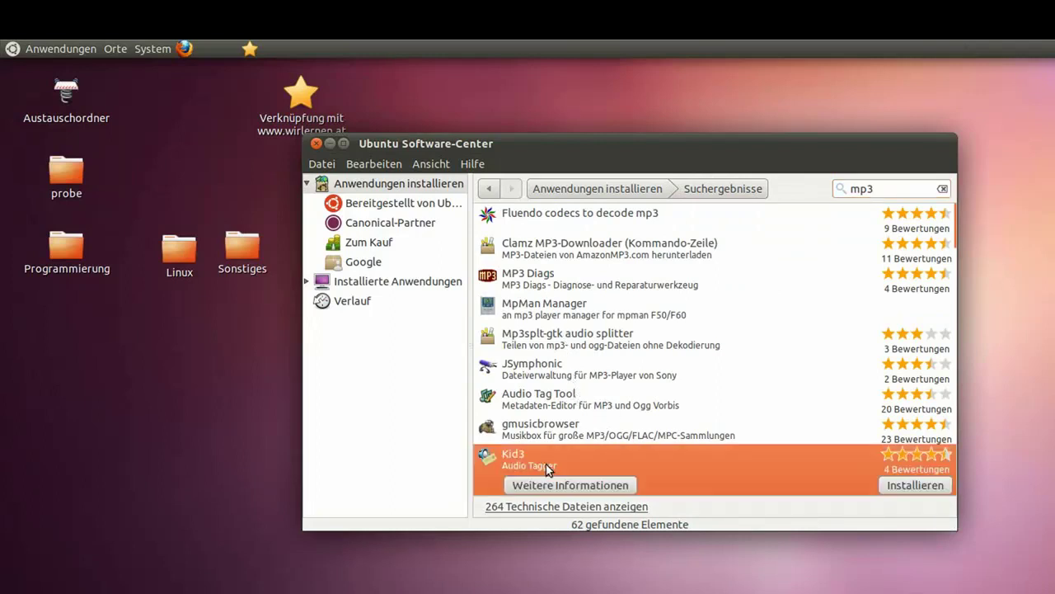
pyautogui.scroll(-1, 730, 482)
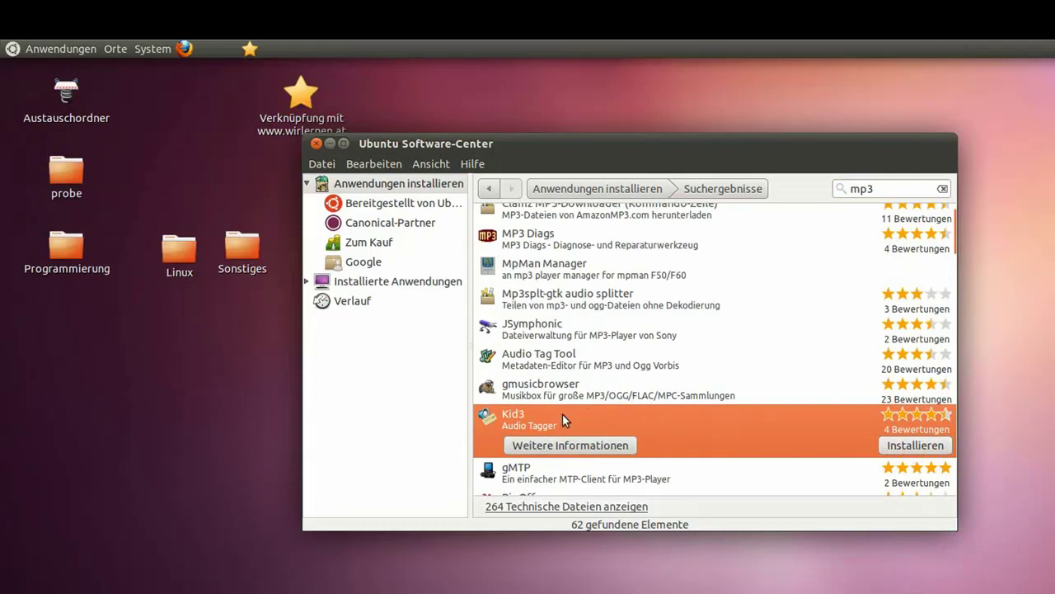
pyautogui.click(316, 144)
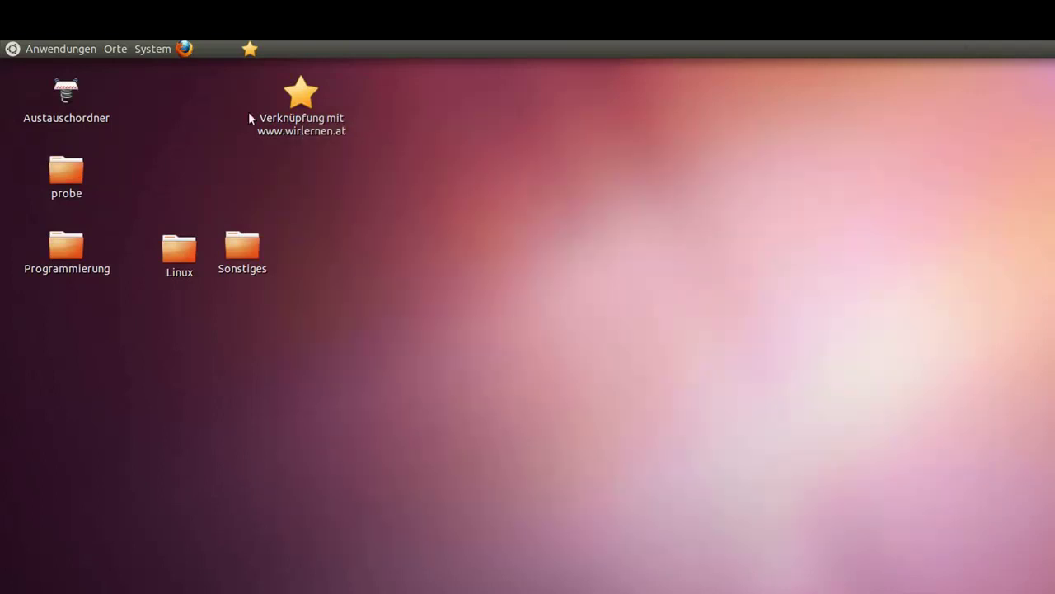
# Review the contents of Anwendungen, Orte and System, including the Einstellungen and Systemverwaltung entries.
pyautogui.click(76, 51)
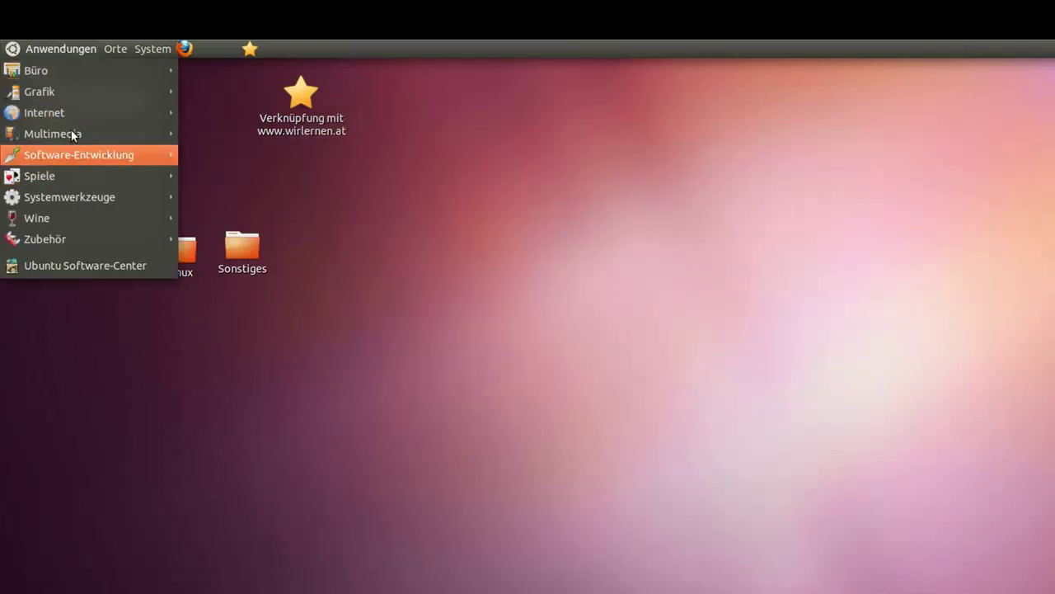
pyautogui.moveTo(101, 67)
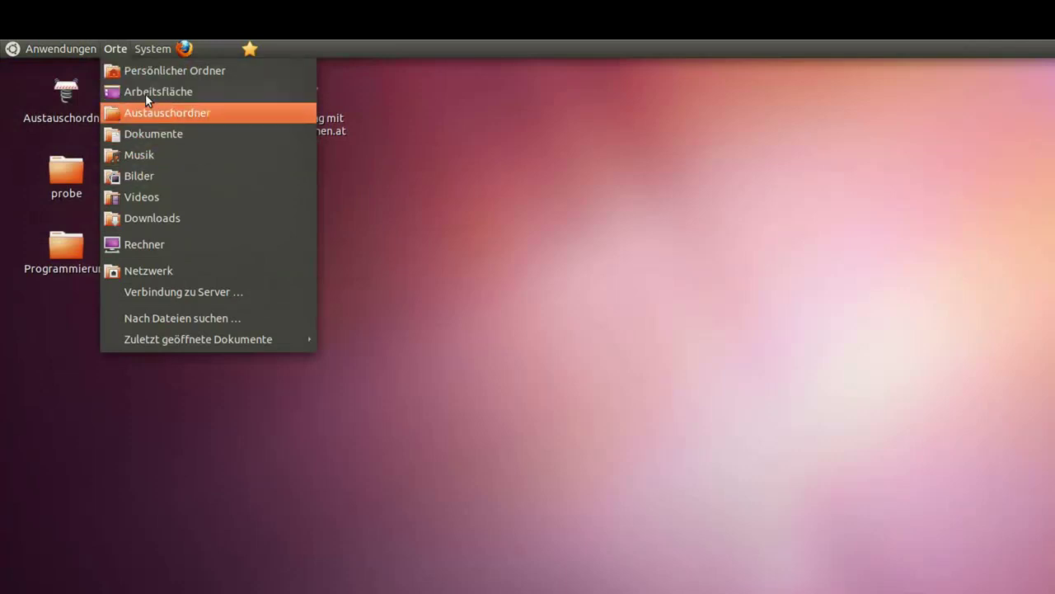
pyautogui.moveTo(161, 53)
pyautogui.moveTo(162, 72)
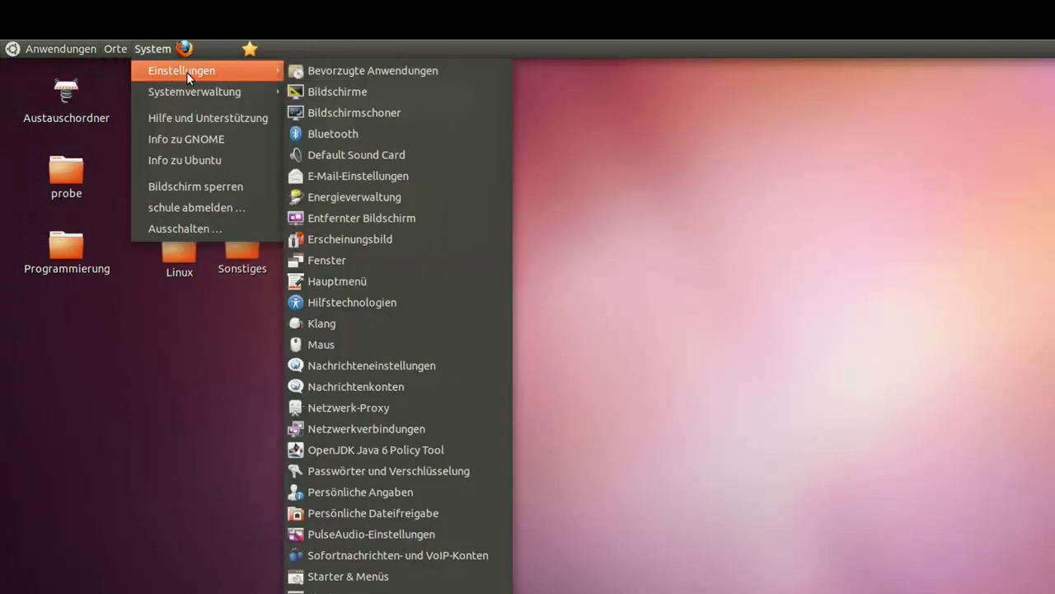
pyautogui.moveTo(224, 97)
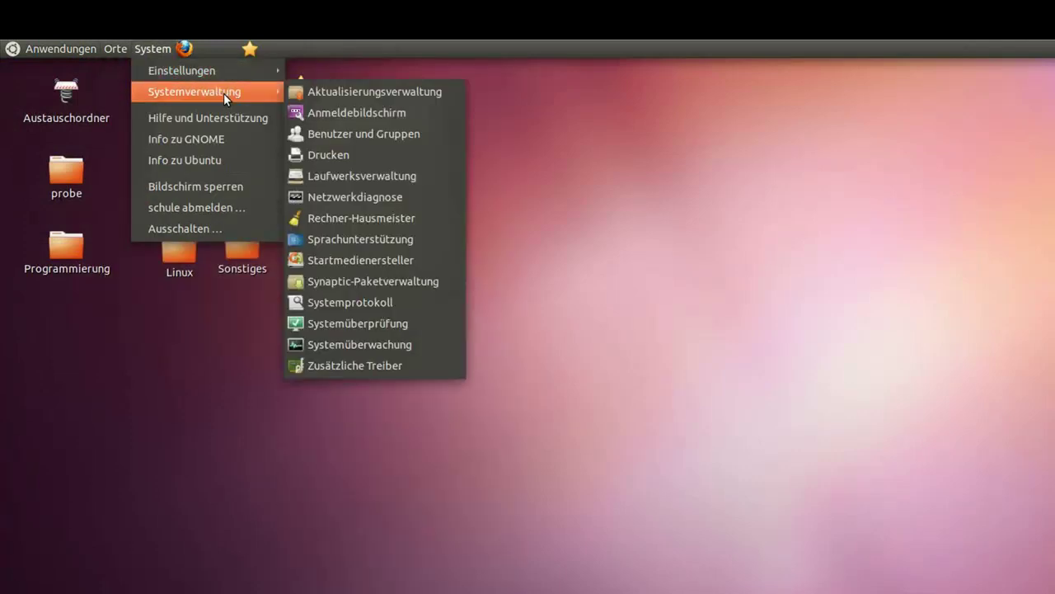
pyautogui.moveTo(228, 71)
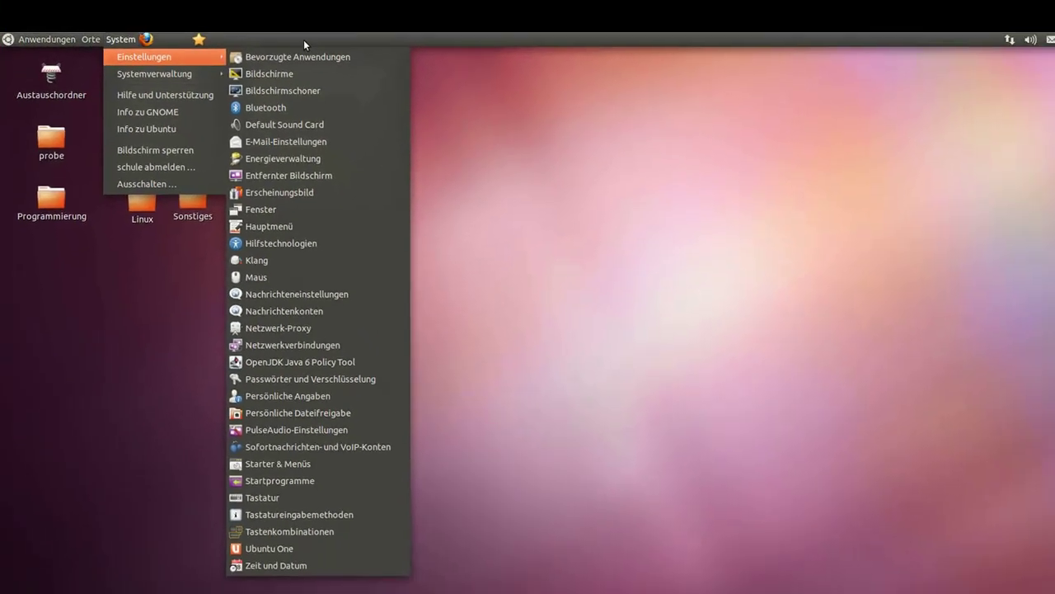
# Open Systemeinstellungen from the session options, look over the Kontrollzentrum, and close it.
pyautogui.click(1027, 36)
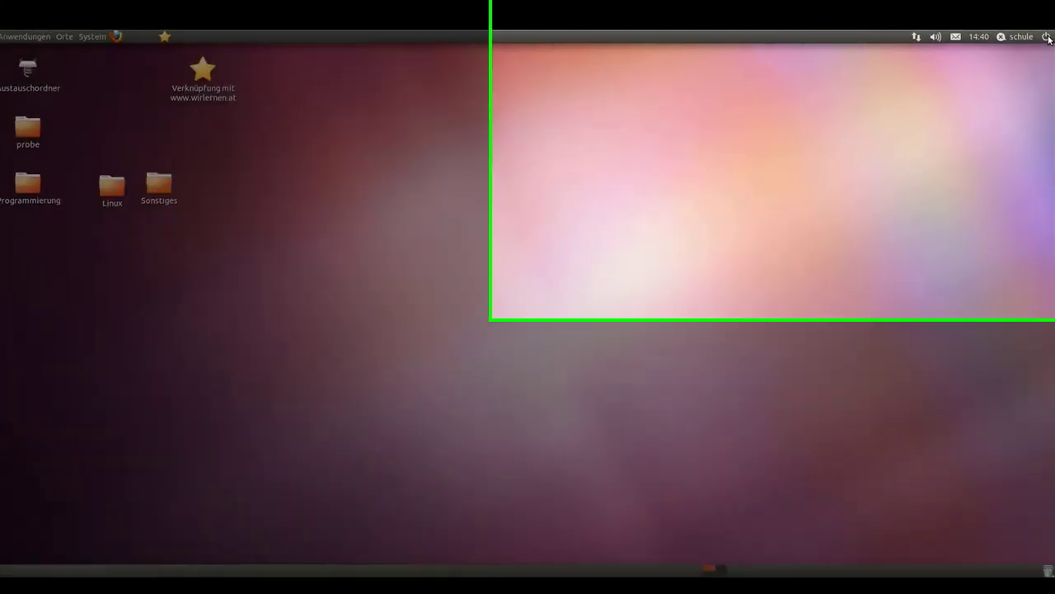
pyautogui.click(1027, 36)
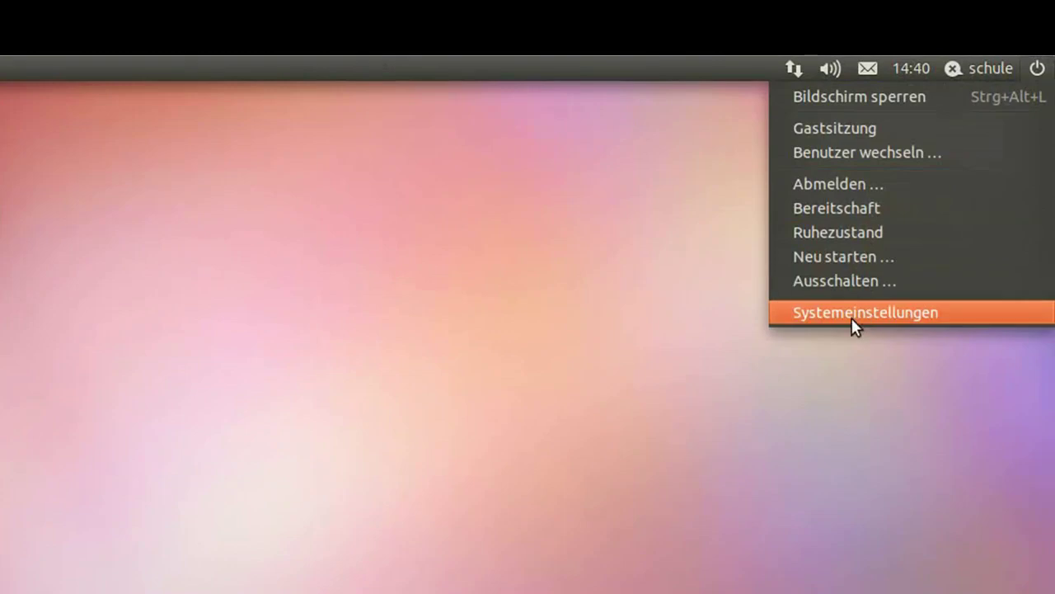
pyautogui.click(855, 314)
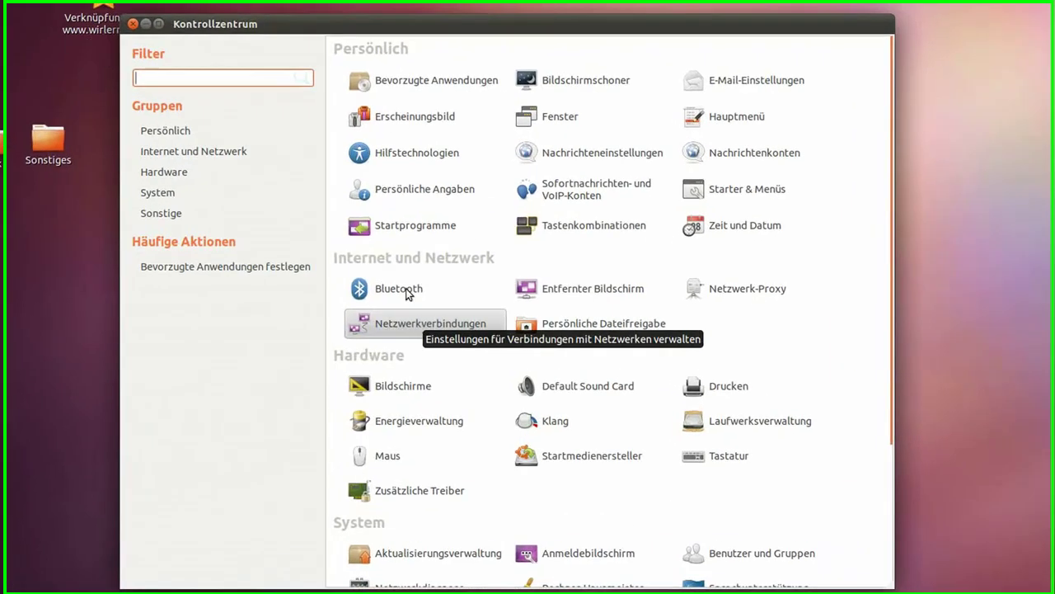
pyautogui.click(126, 20)
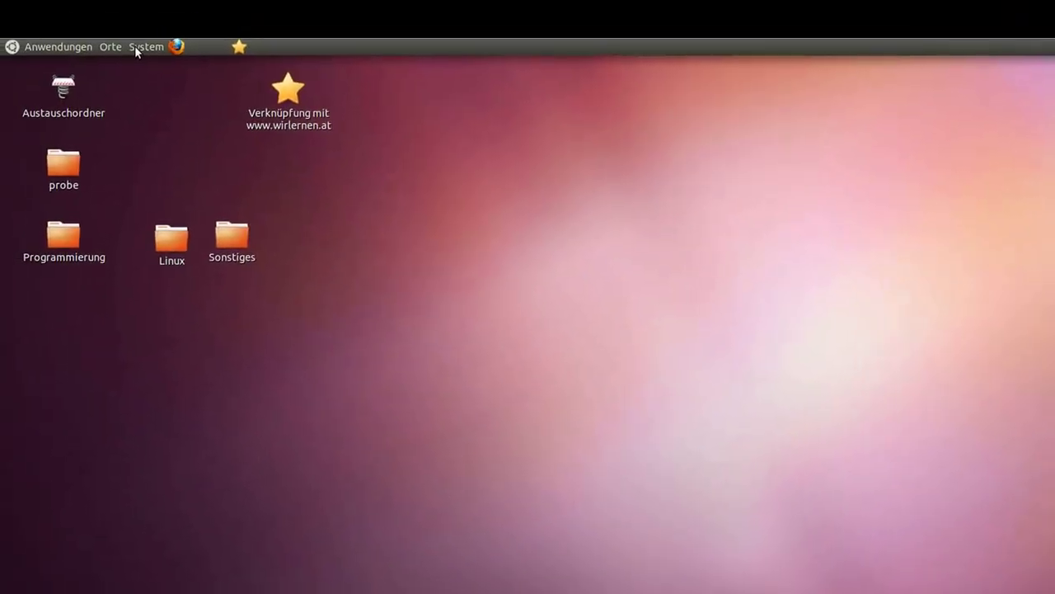
# View the system's Einstellungen entries, open the panel's help page on working with panels, and close the help window.
pyautogui.click(136, 47)
pyautogui.moveTo(150, 88)
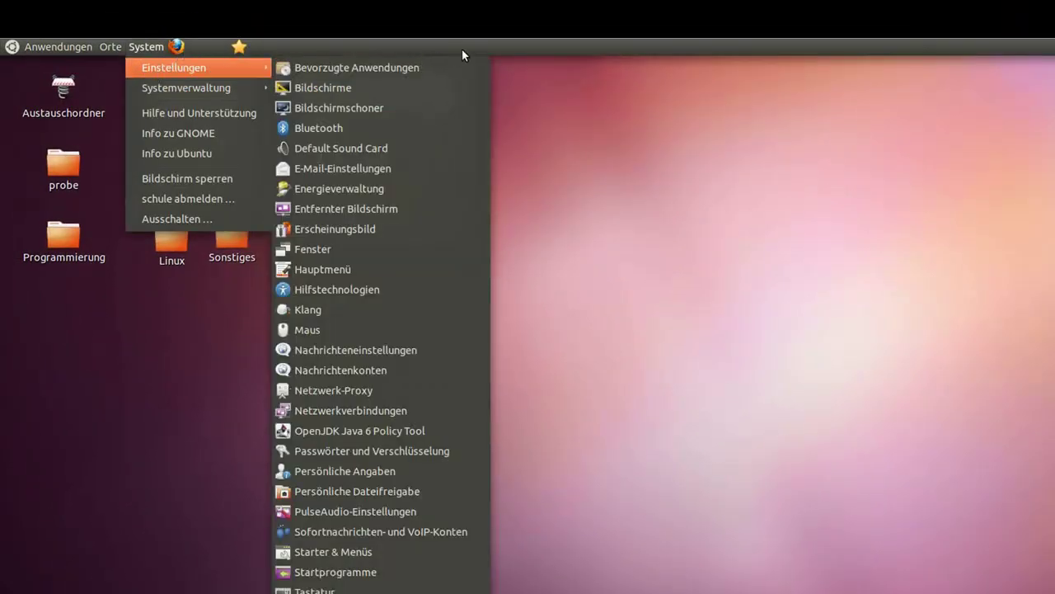
pyautogui.click(469, 49)
pyautogui.rightClick(481, 50)
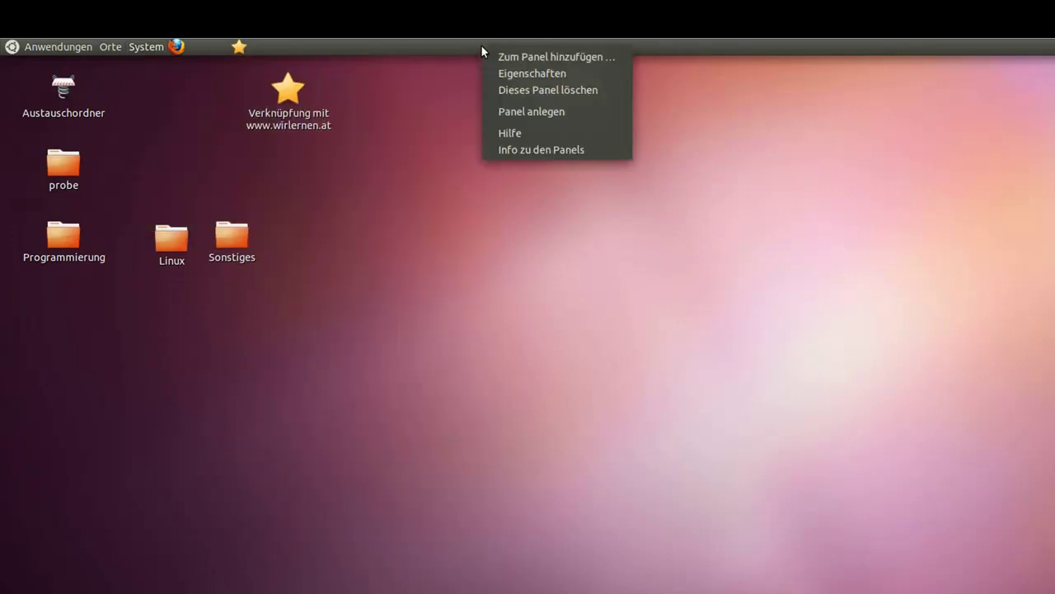
pyautogui.click(515, 132)
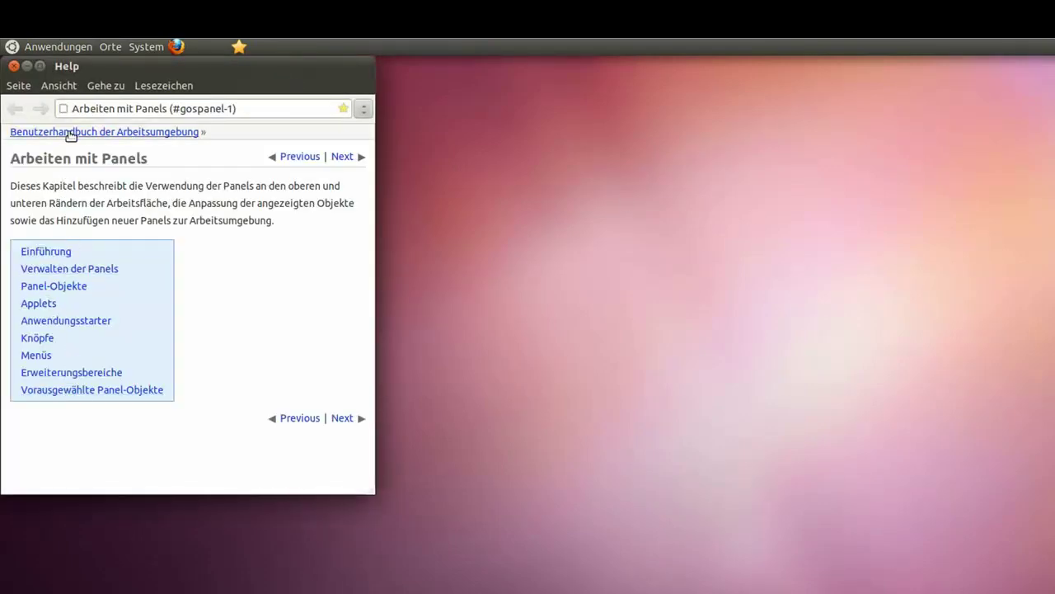
pyautogui.click(14, 66)
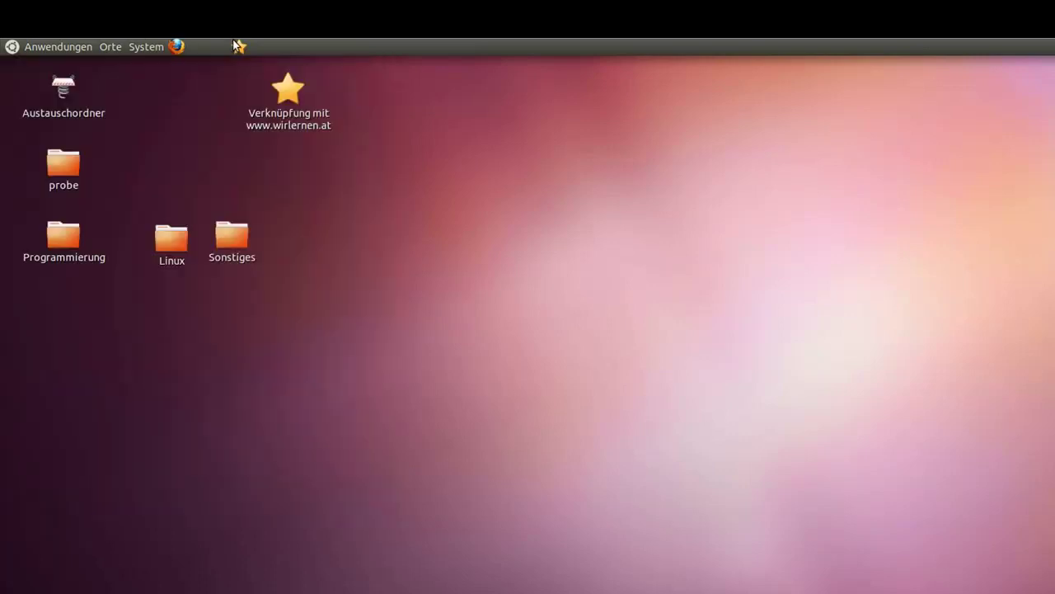
# Open the Ubuntu Desktop Guide through Hilfe und Unterstützung, view its Tips & tricks topic, and close the guide.
pyautogui.rightClick(296, 47)
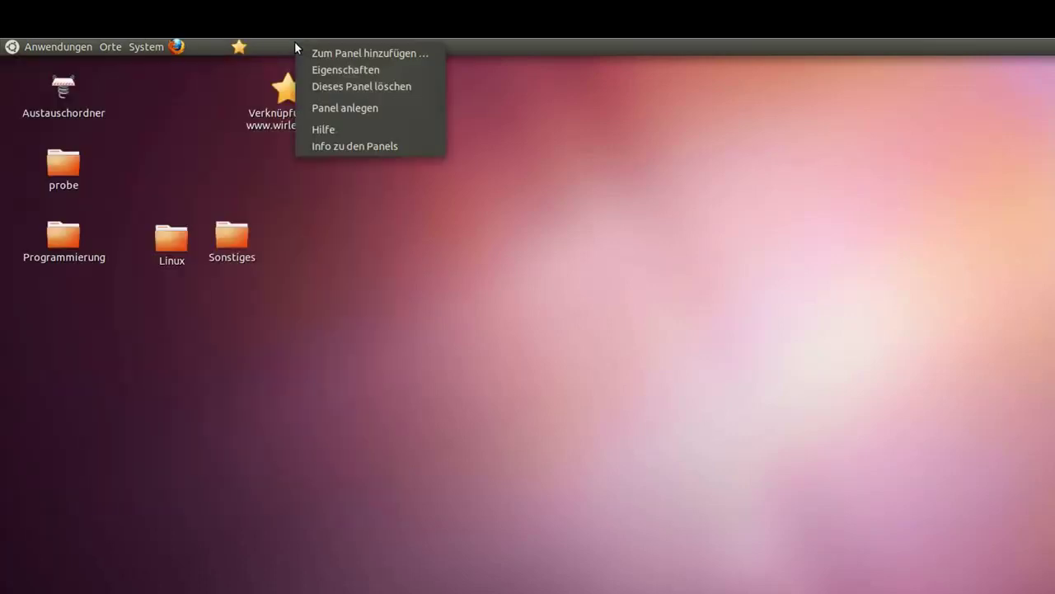
pyautogui.click(151, 48)
pyautogui.click(150, 46)
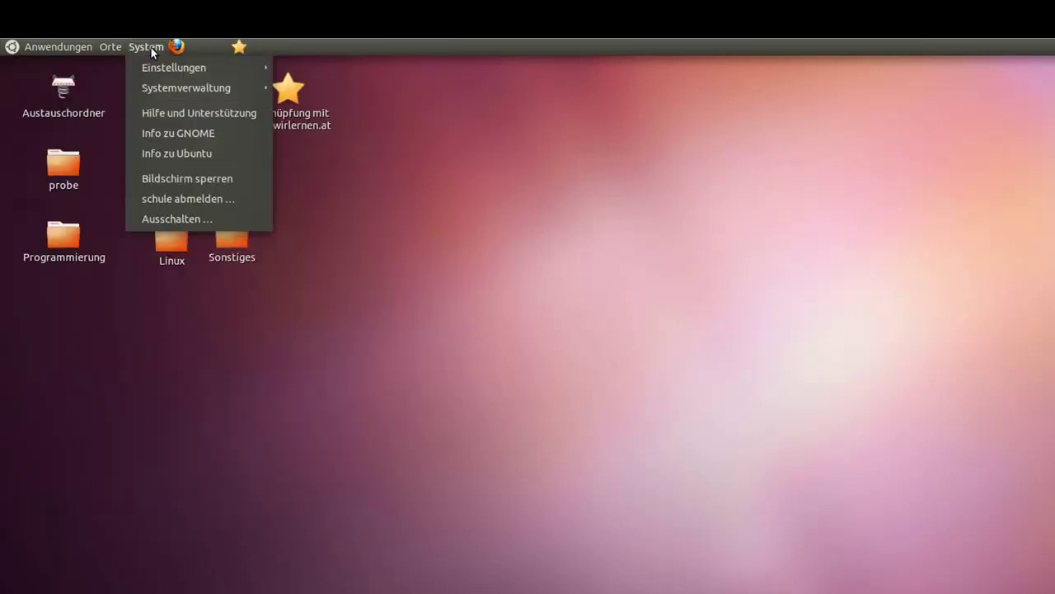
pyautogui.moveTo(154, 66)
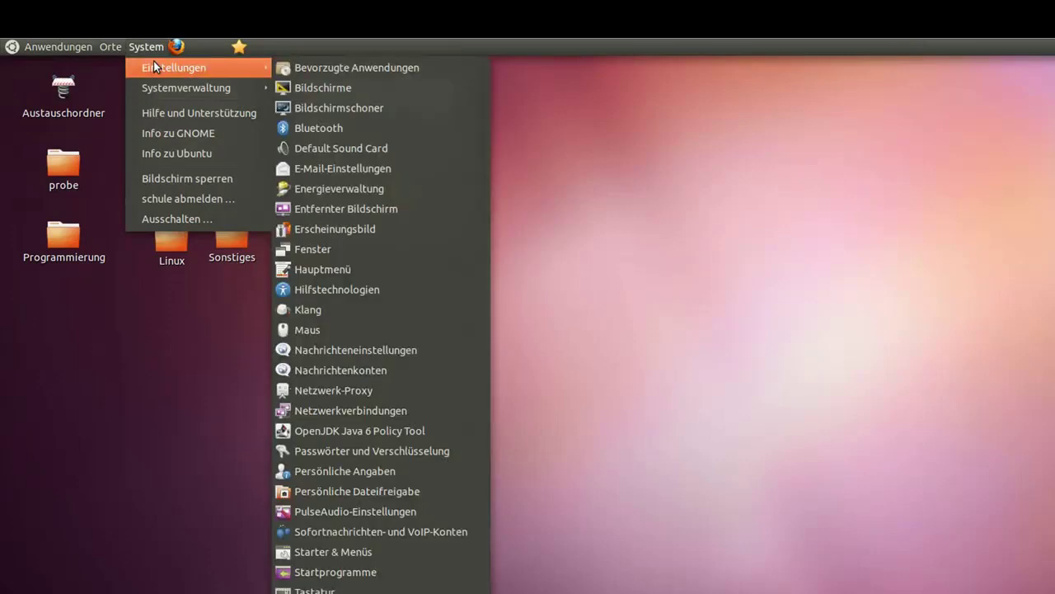
pyautogui.moveTo(159, 86)
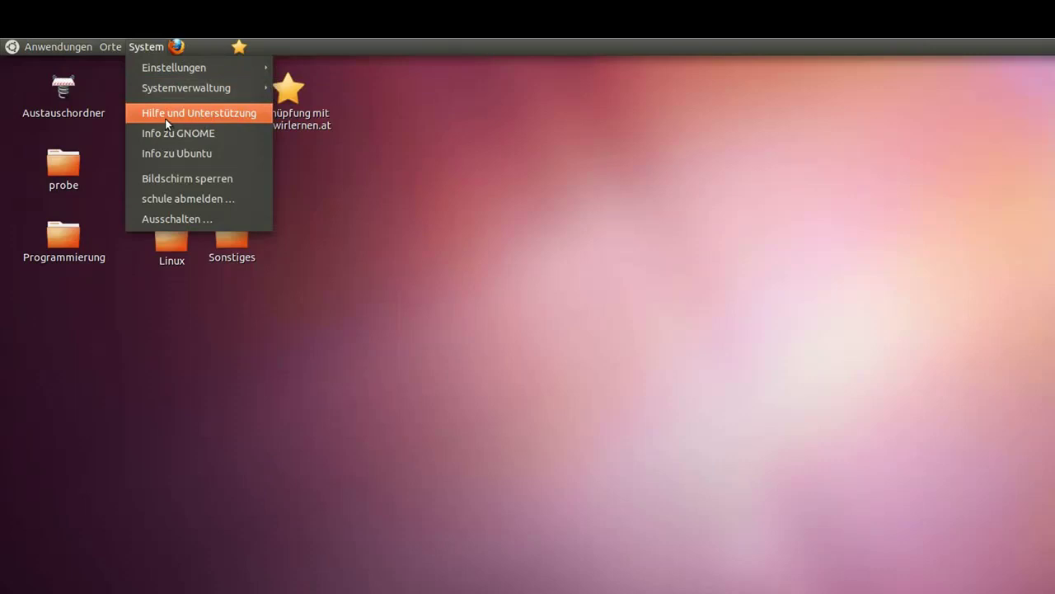
pyautogui.click(209, 116)
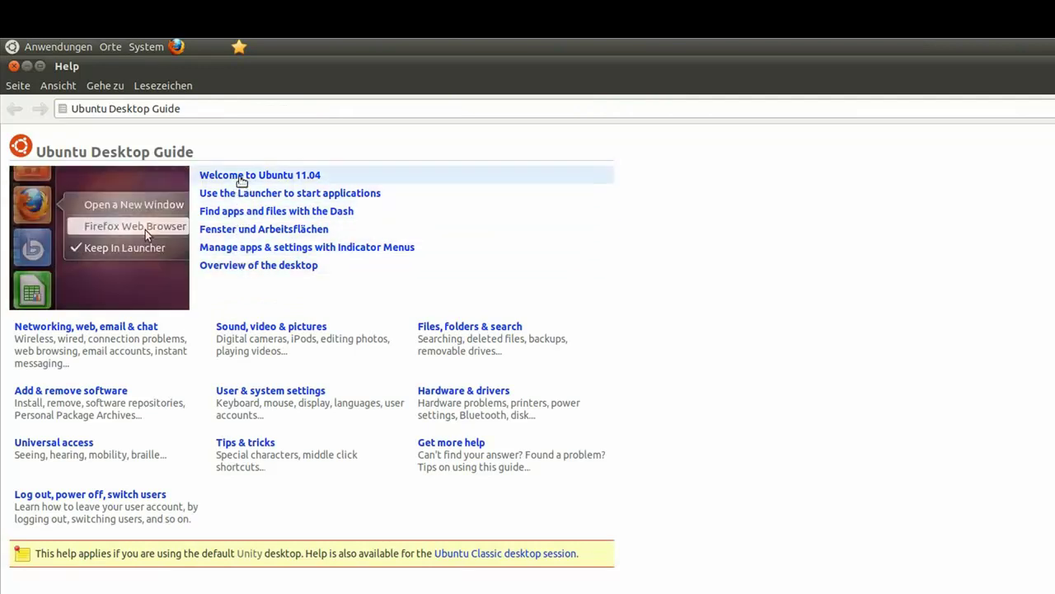
pyautogui.click(244, 443)
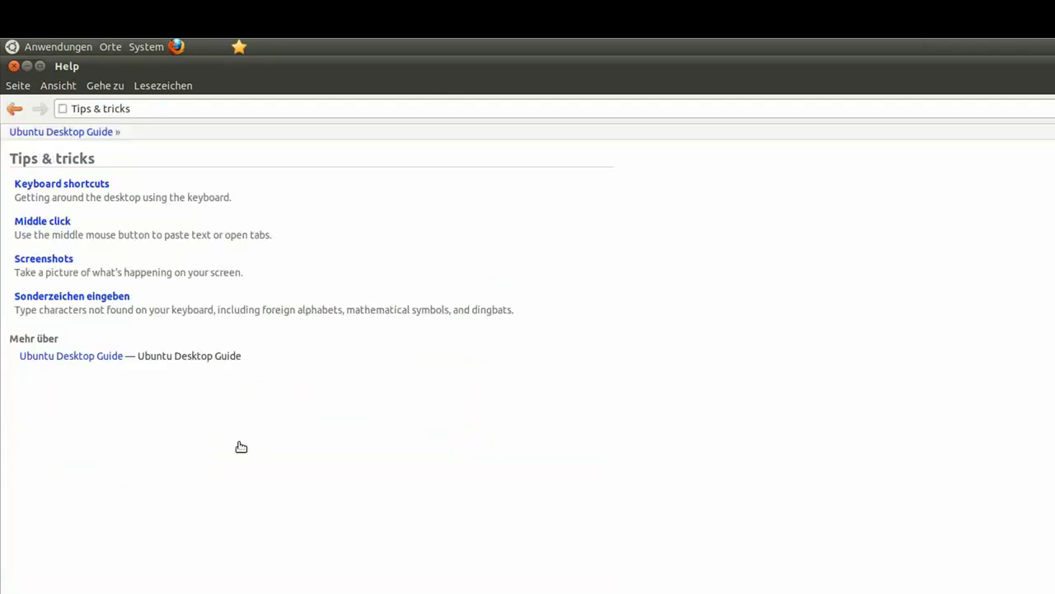
pyautogui.click(14, 109)
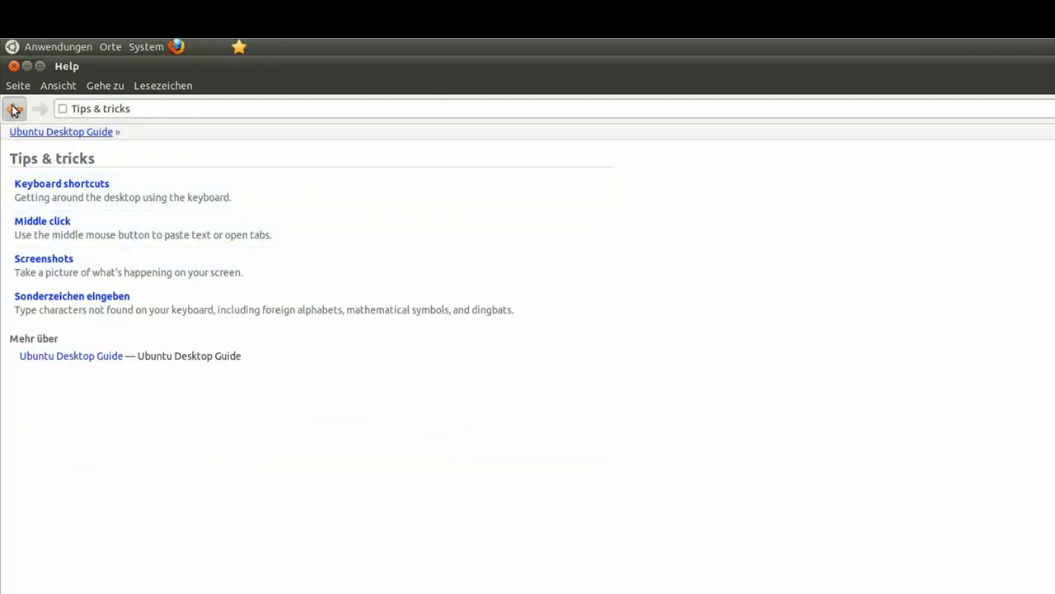
pyautogui.click(13, 66)
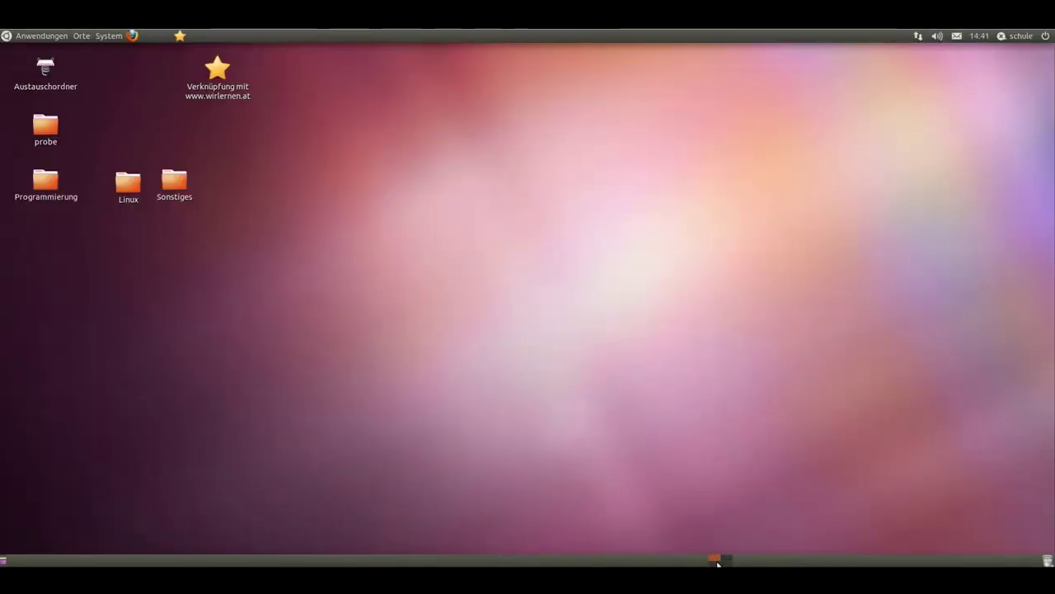
# Preview the workspaces, return to the first one, and open LibreOffice Writer there in a maximized window.
pyautogui.scroll(-2, 716, 563)
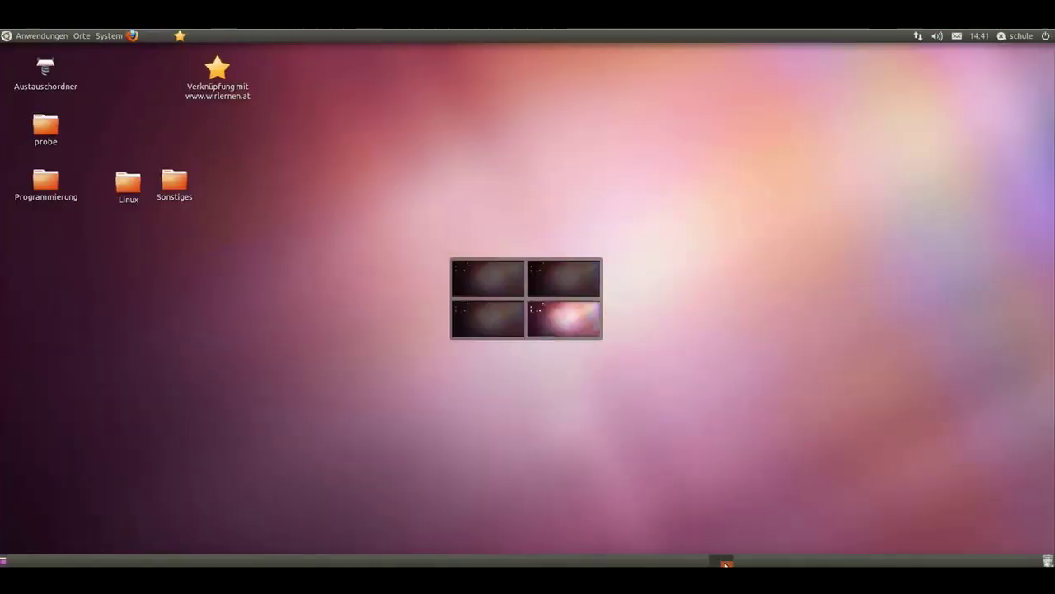
pyautogui.click(714, 558)
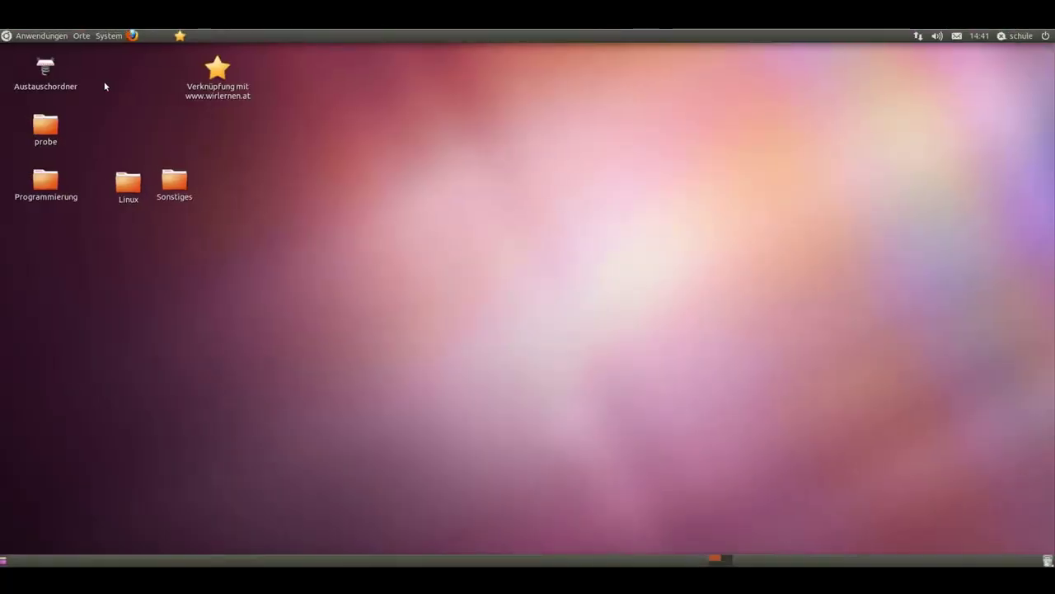
pyautogui.click(59, 36)
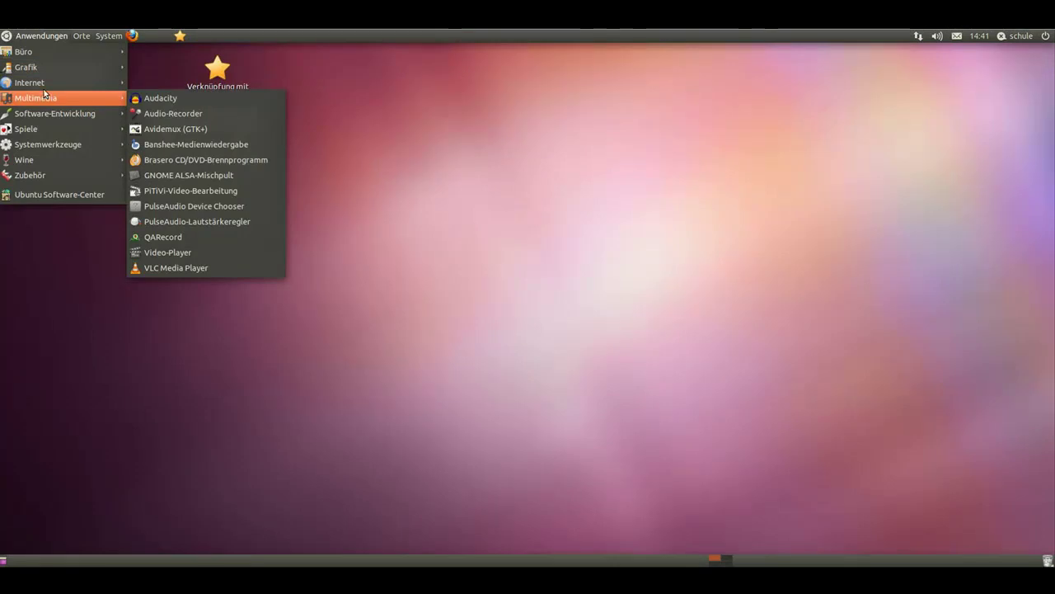
pyautogui.moveTo(84, 59)
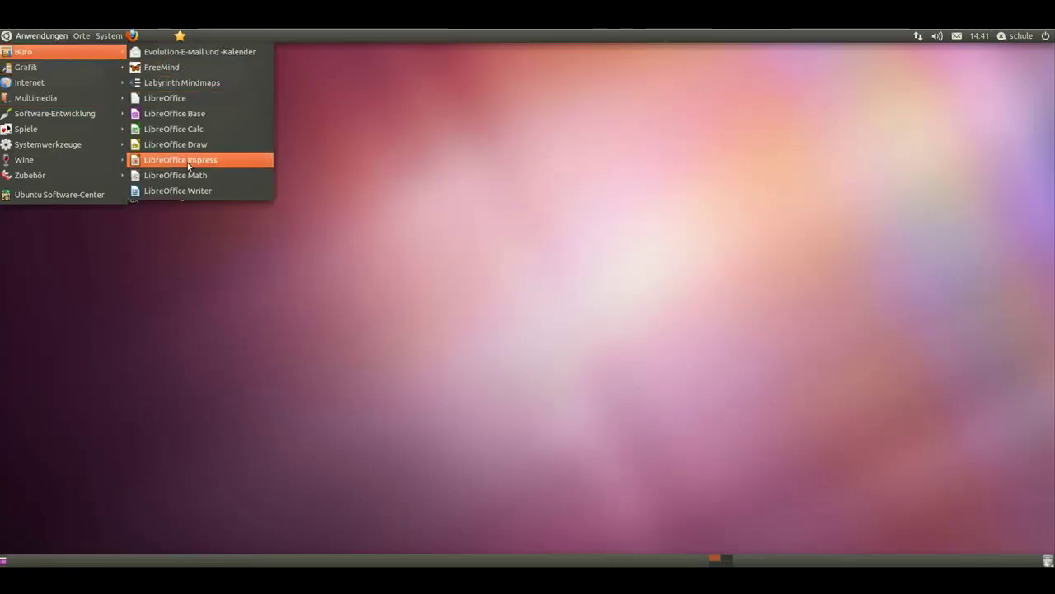
pyautogui.click(188, 191)
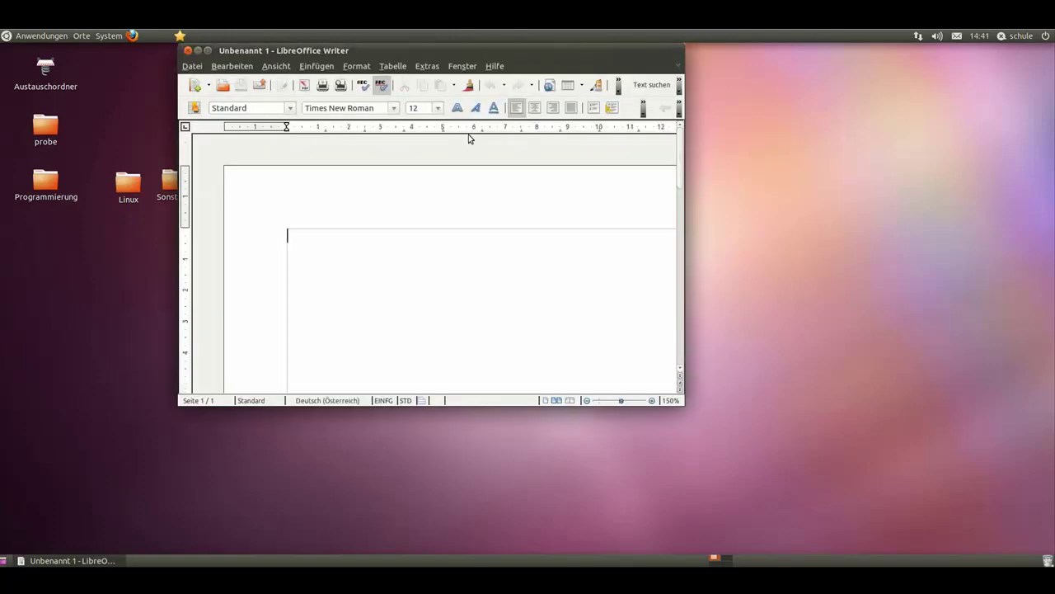
pyautogui.click(208, 51)
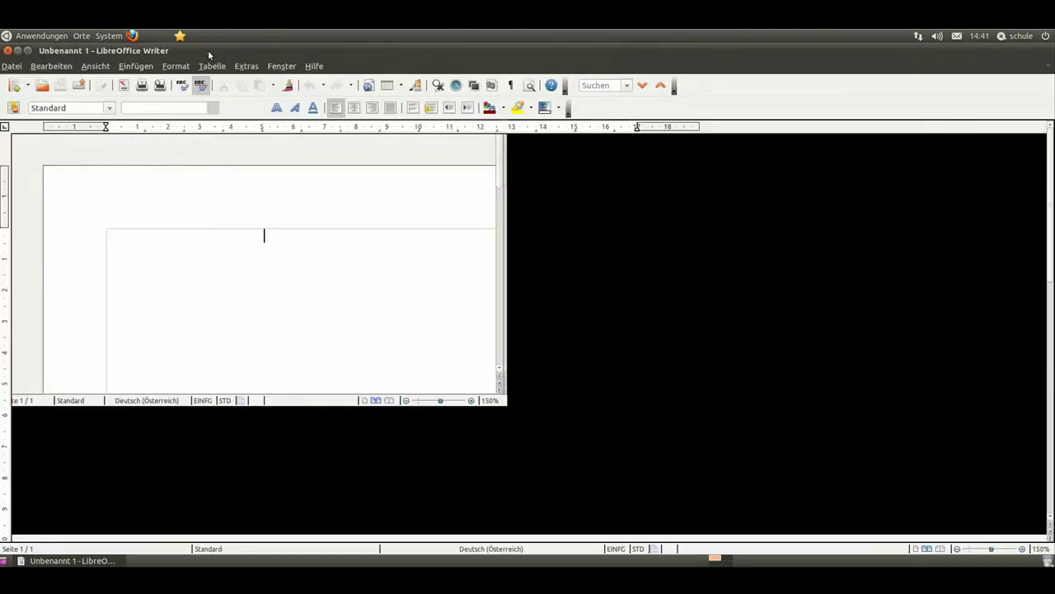
# Open Firefox on the second workspace and Google Chrome on the third workspace.
pyautogui.click(730, 559)
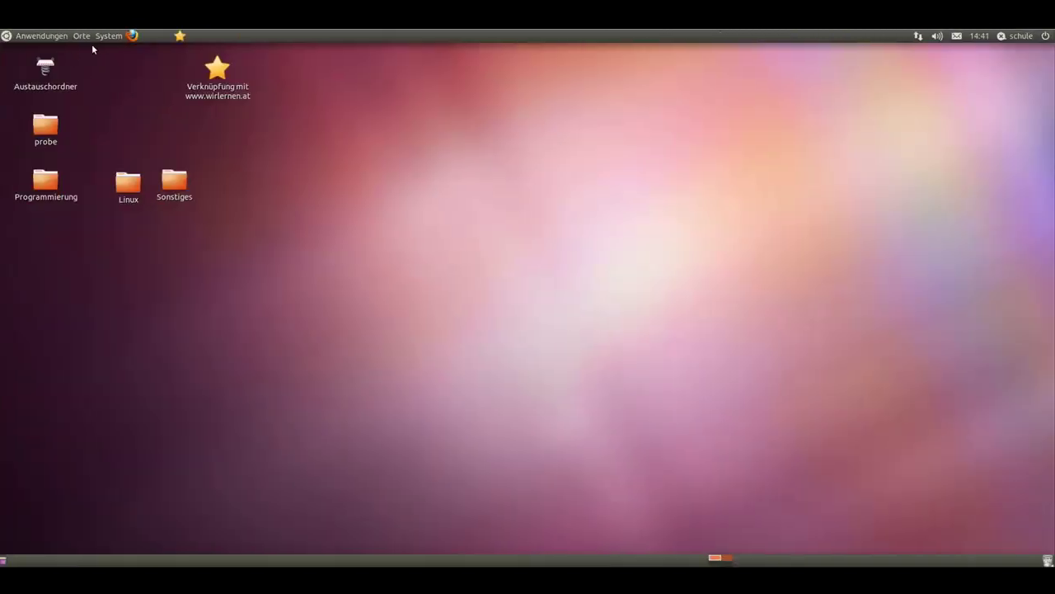
pyautogui.click(132, 36)
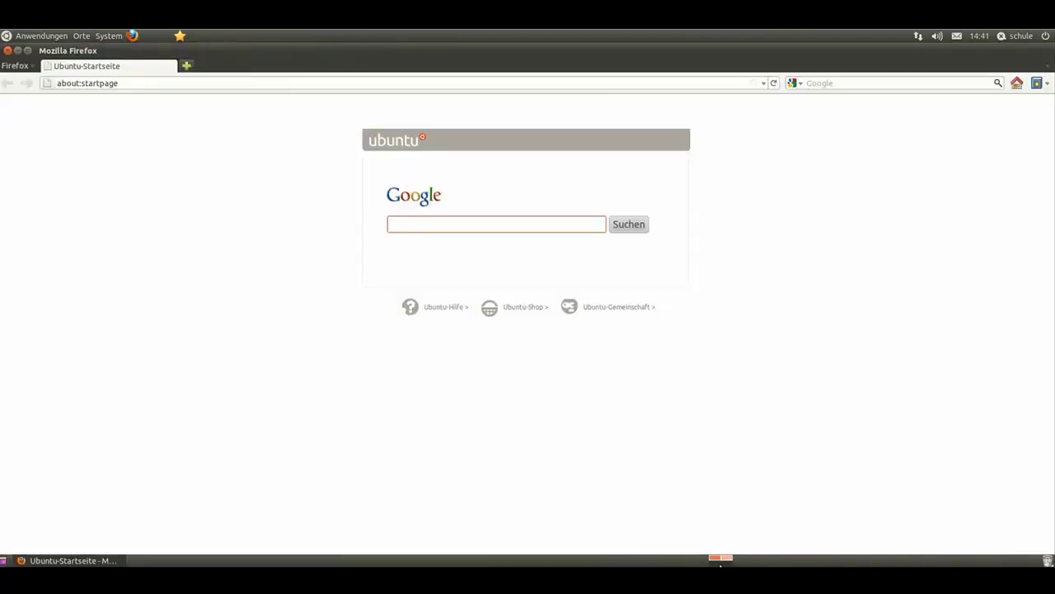
pyautogui.click(720, 561)
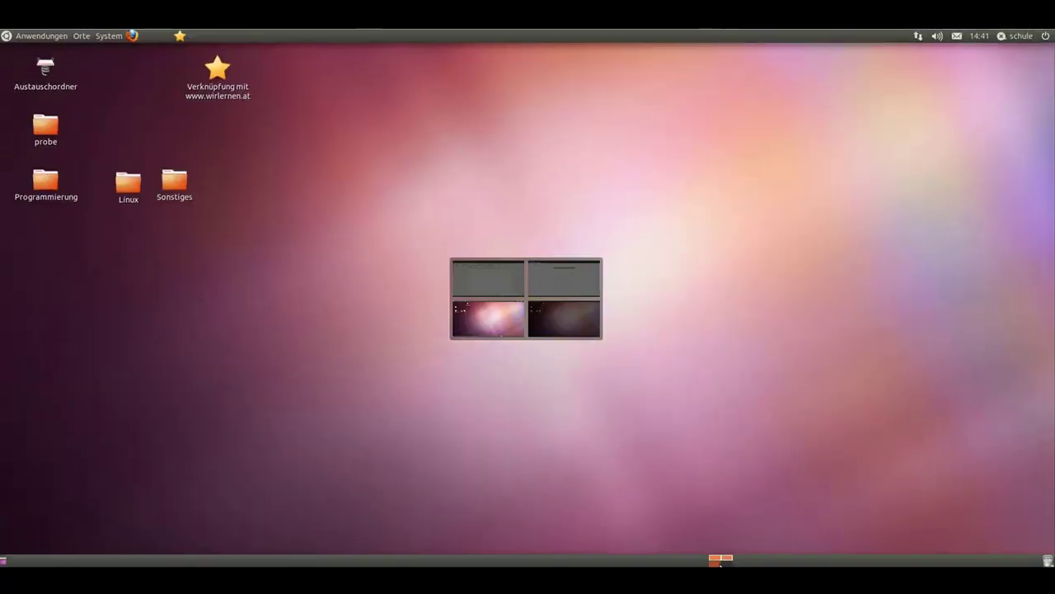
pyautogui.click(51, 37)
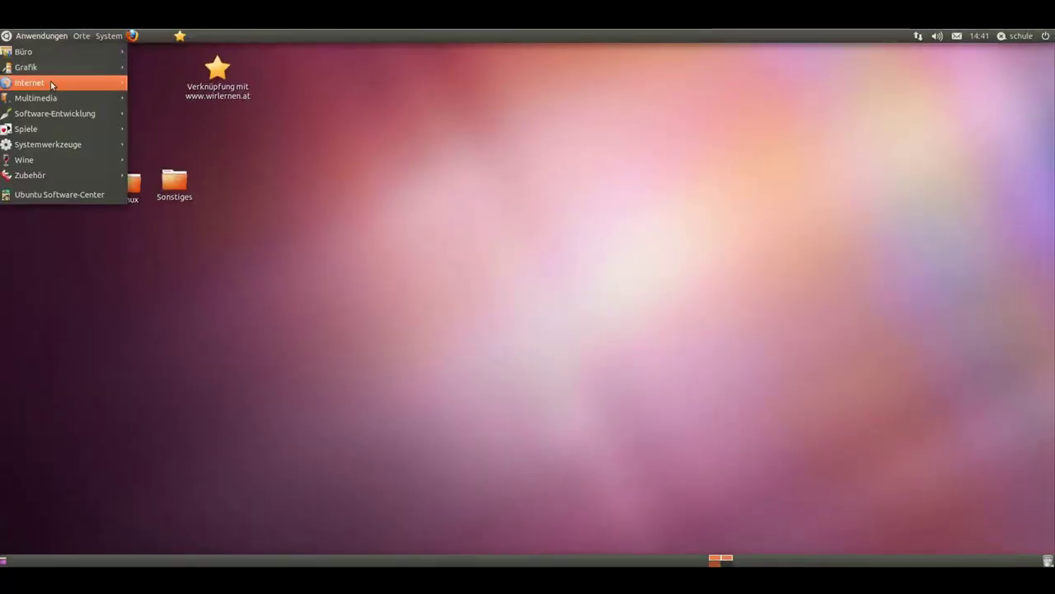
pyautogui.moveTo(51, 83)
pyautogui.click(164, 145)
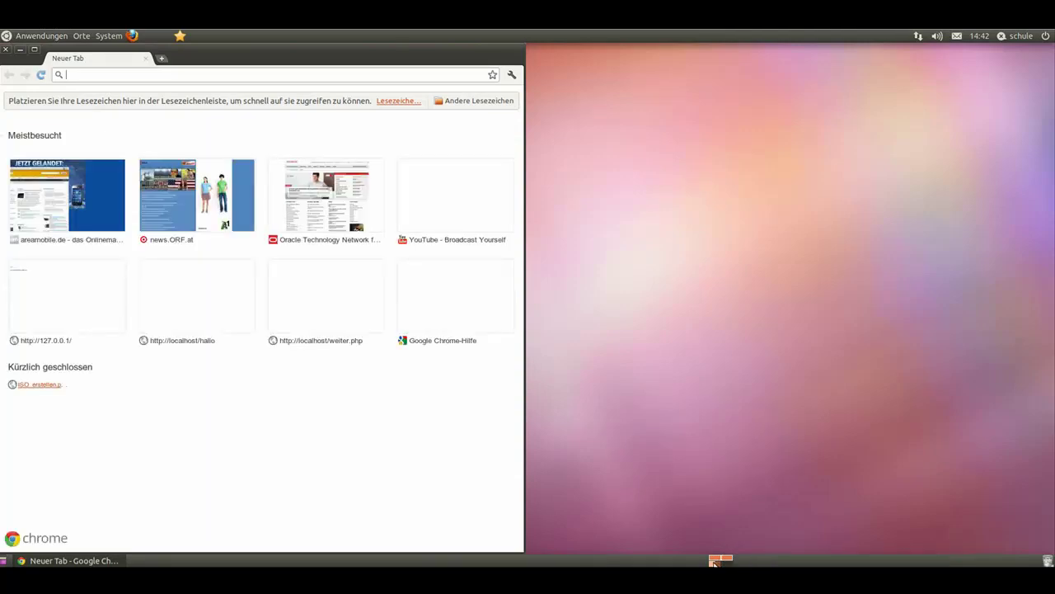
# Switch among the workspaces holding Writer, Firefox and Chrome, and finish on an empty desktop.
pyautogui.click(720, 561)
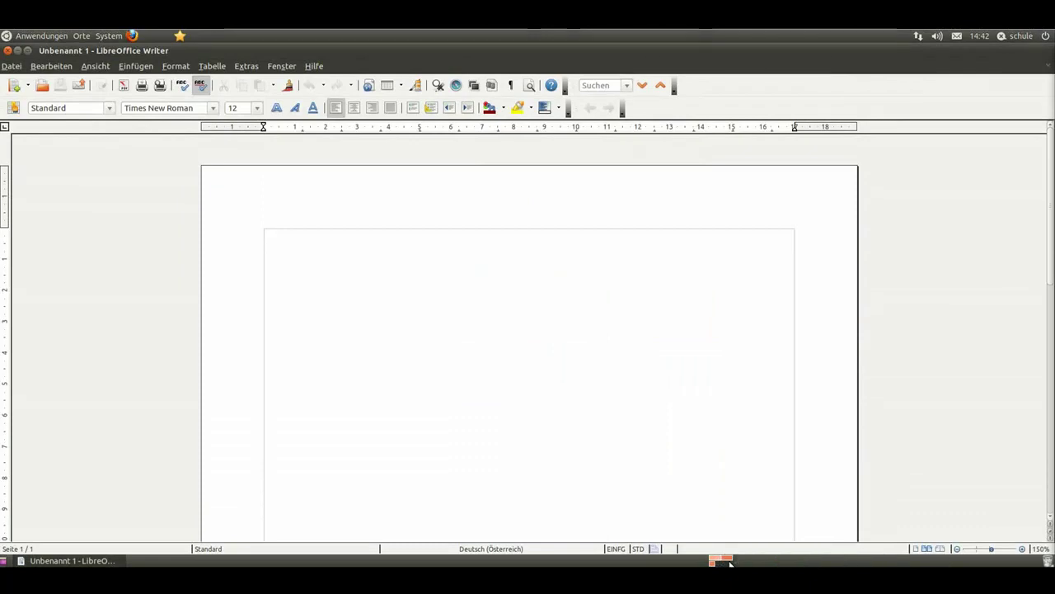
pyautogui.click(727, 562)
pyautogui.click(728, 563)
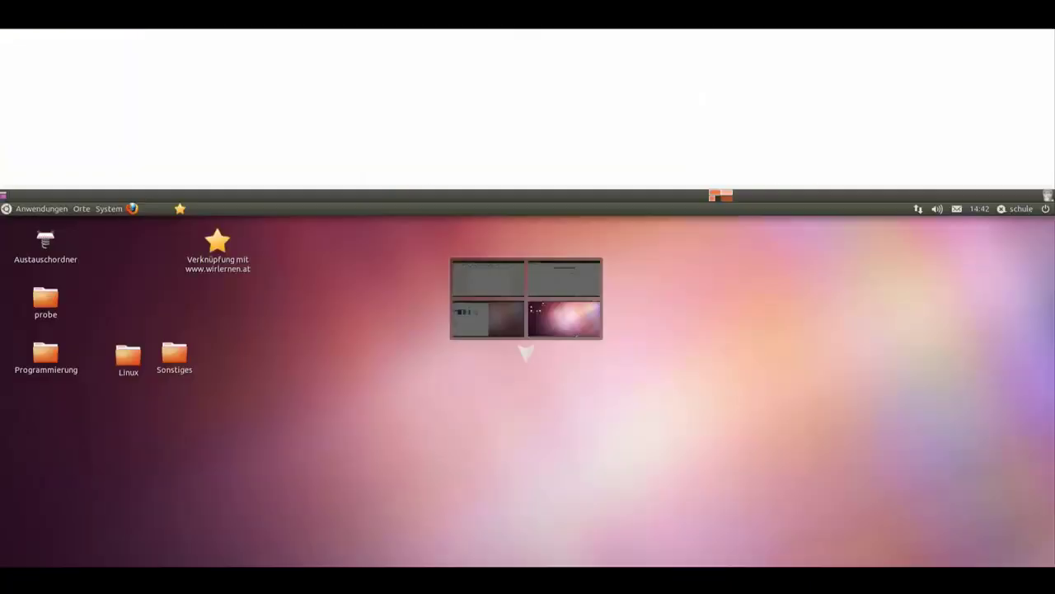
pyautogui.click(718, 558)
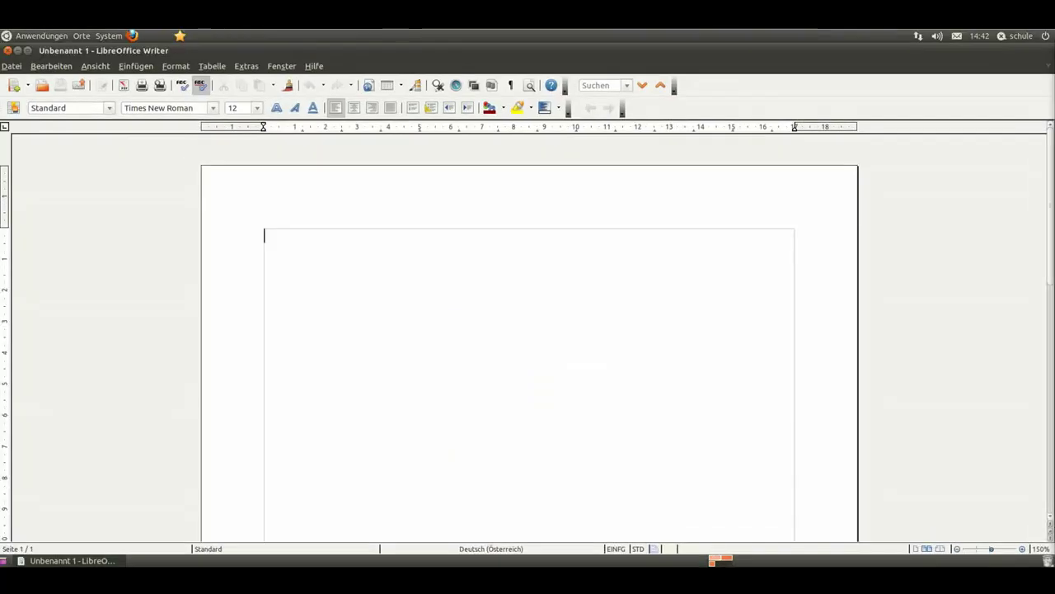
pyautogui.hotkey('ctrl', 'alt', 'Left')
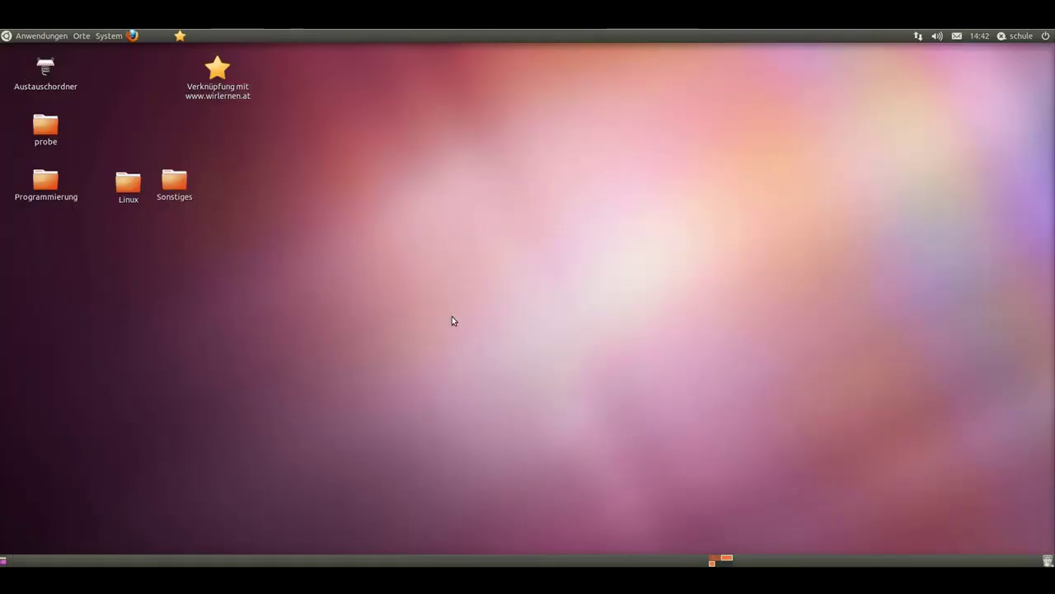
# Open Persönlicher Ordner from Orte, expand Dateisystem in the folder tree to view its directories, and close the file window.
pyautogui.click(41, 35)
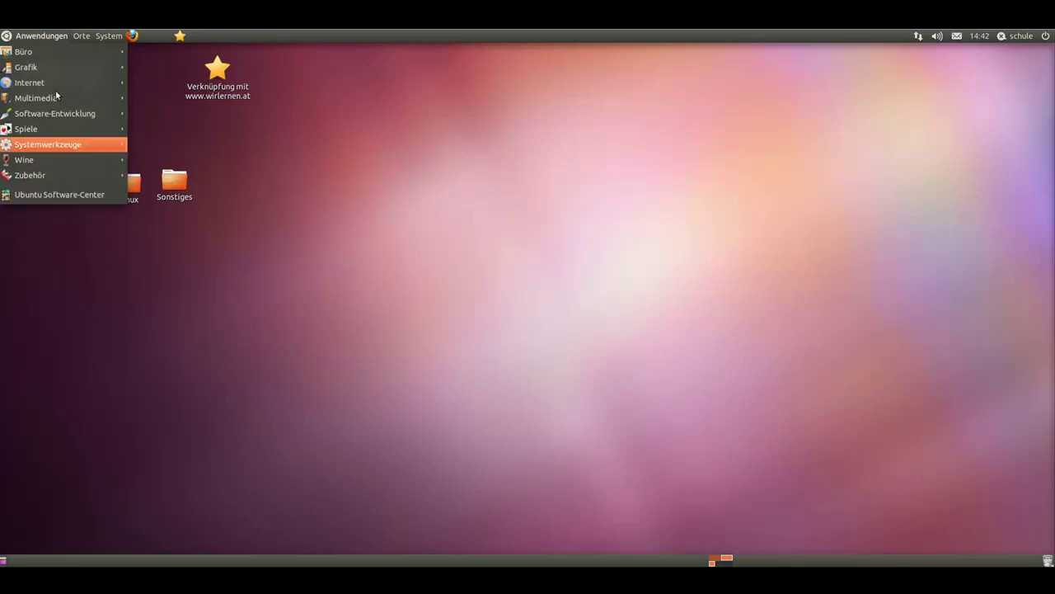
pyautogui.moveTo(79, 35)
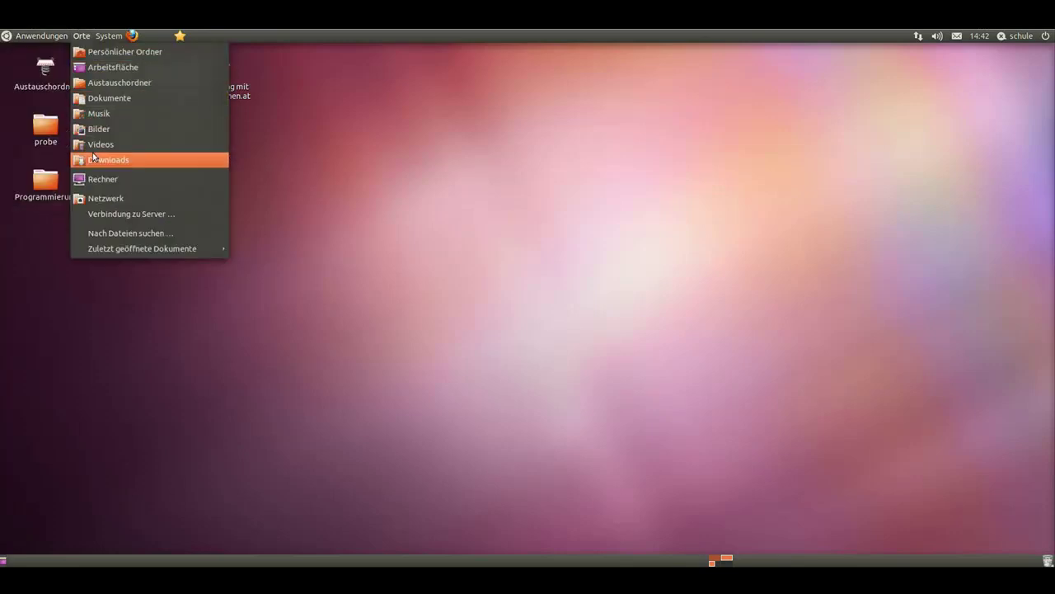
pyautogui.click(93, 51)
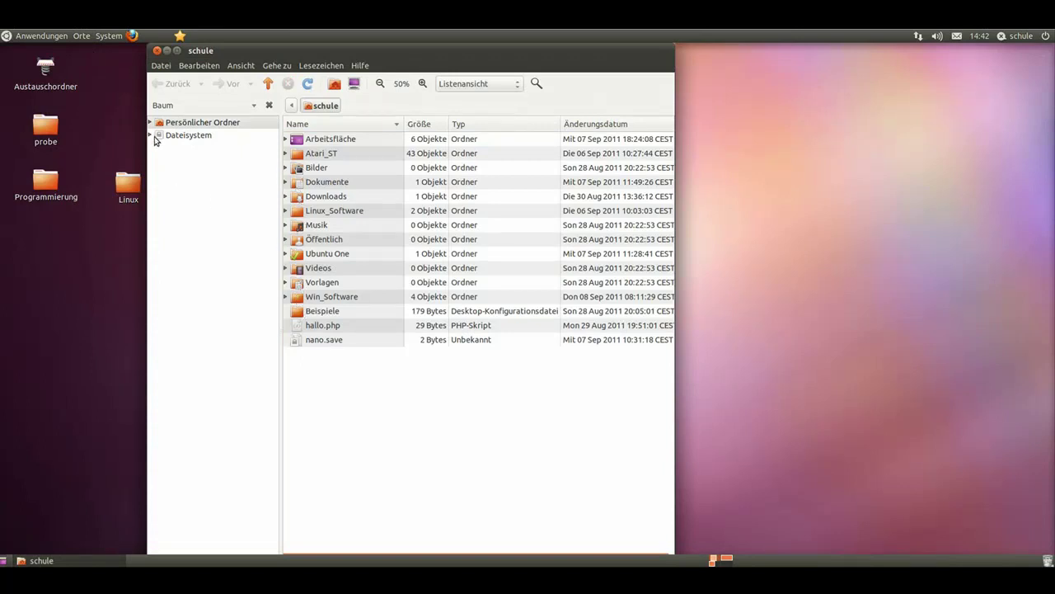
pyautogui.click(151, 136)
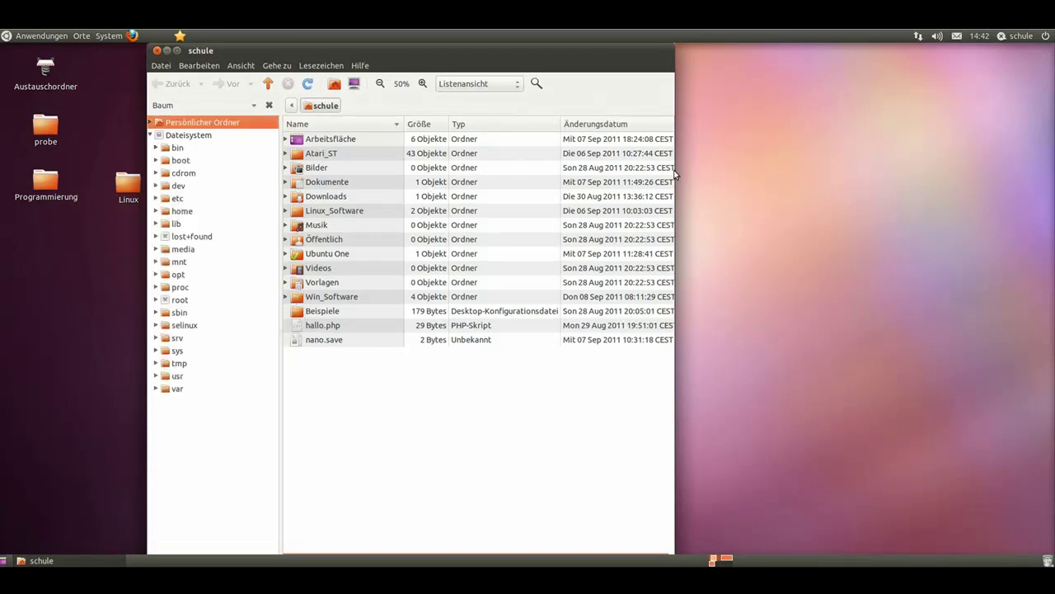
pyautogui.click(157, 52)
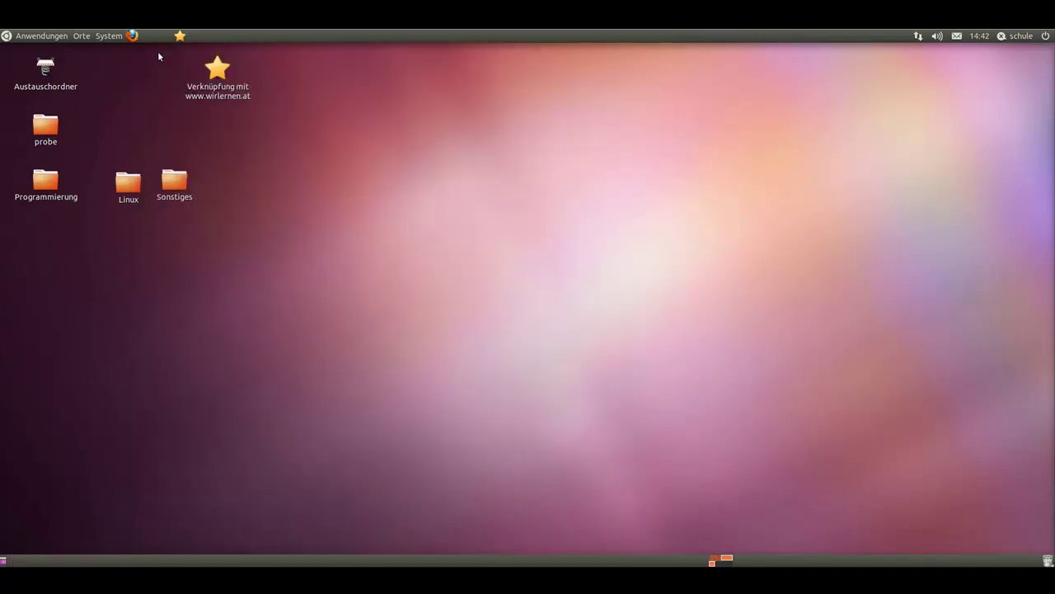
# View the desktop background's options for creating folders, launchers and documents, and dismiss them.
pyautogui.rightClick(288, 167)
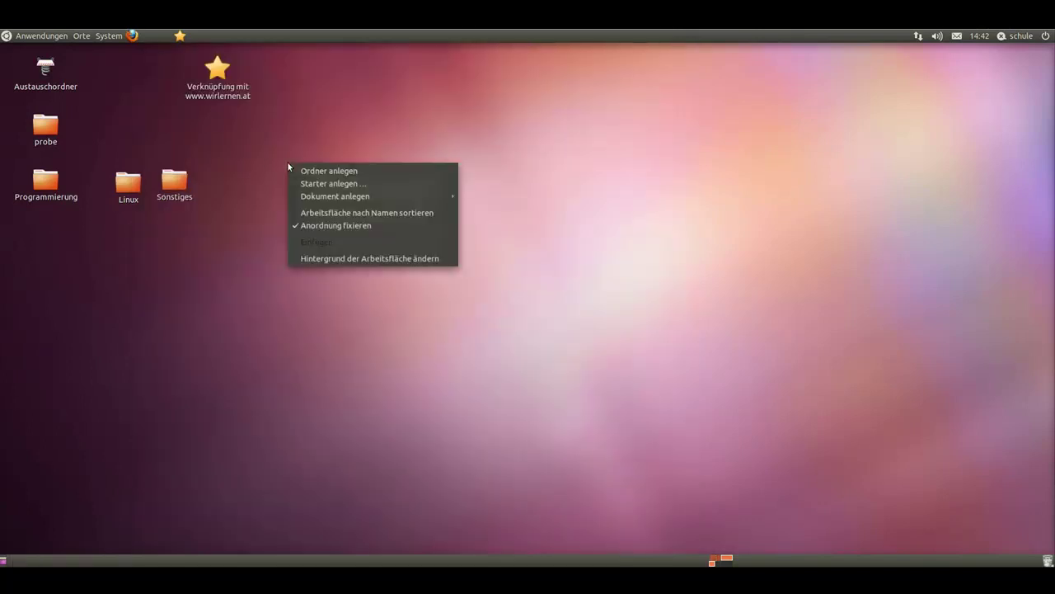
pyautogui.click(444, 128)
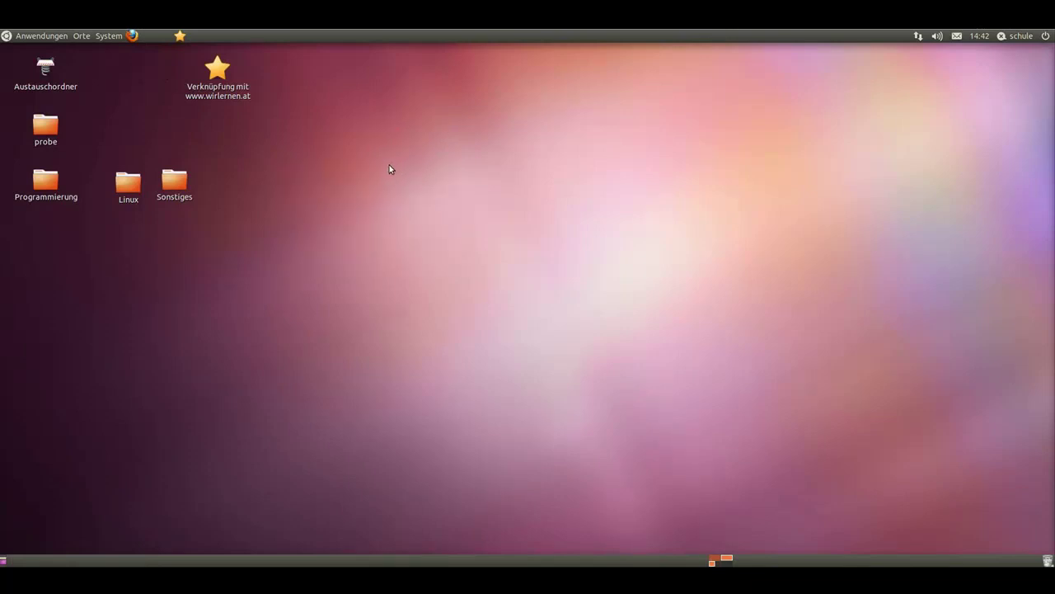